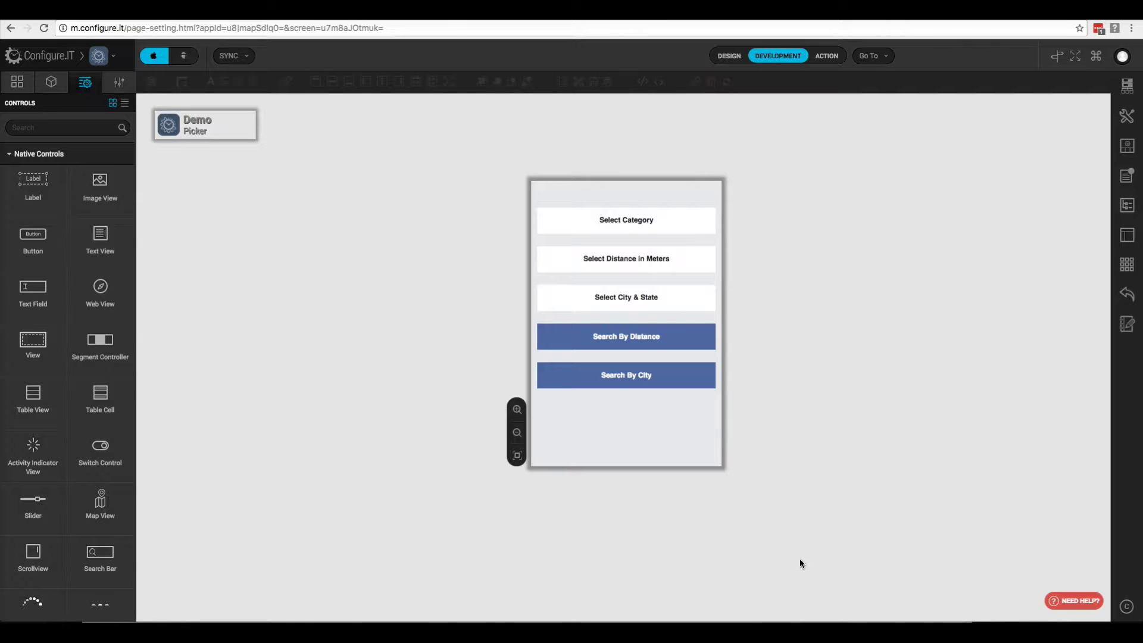
- Open the Demo project's settings and turn on the Multilingual option
{"action": "left_click", "coordinate": [113, 58]}
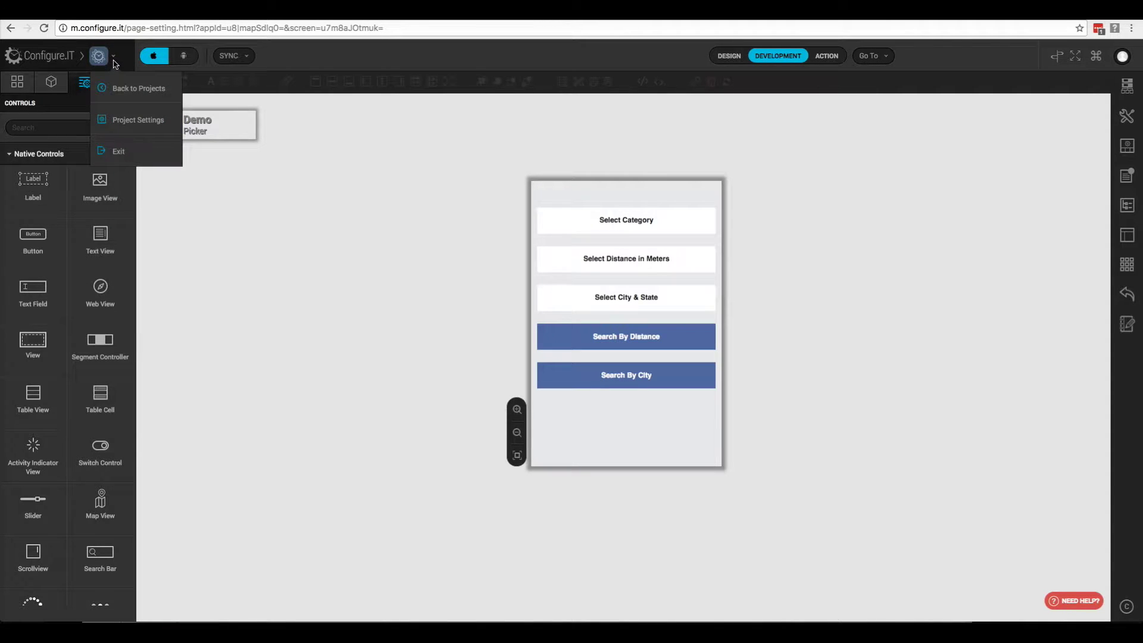
{"action": "left_click", "coordinate": [131, 124]}
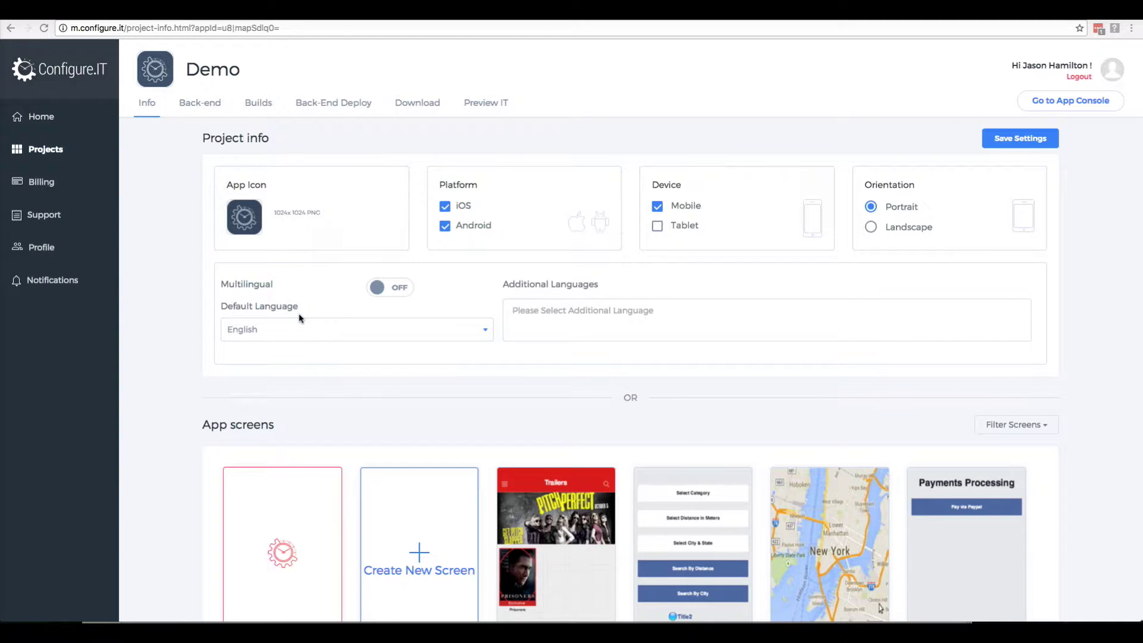
{"action": "left_click", "coordinate": [377, 289]}
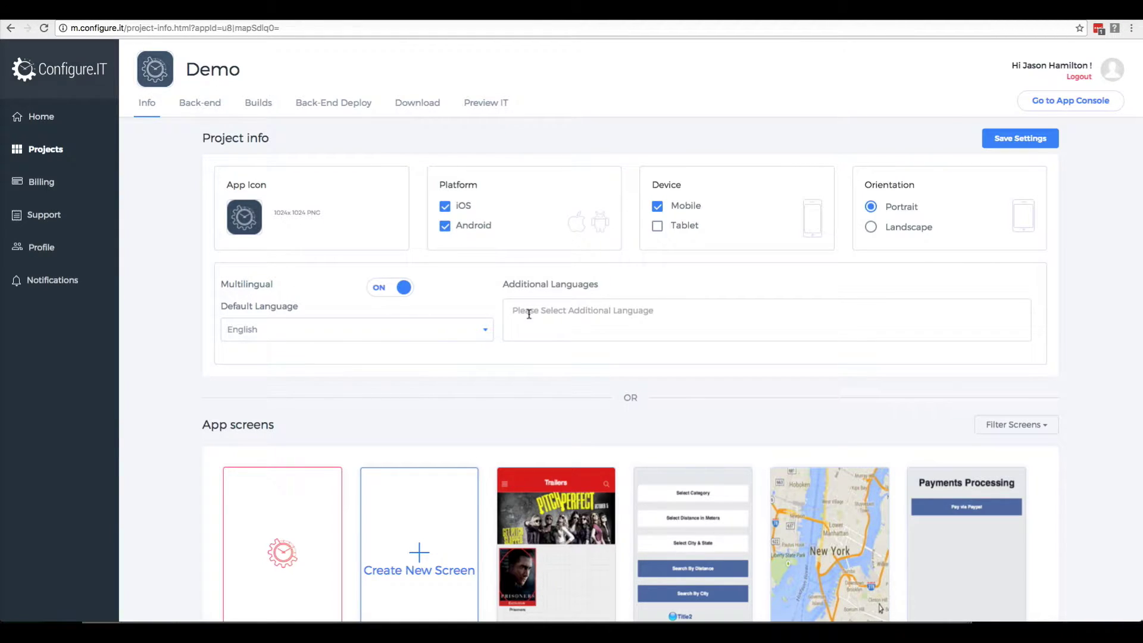
- Add English and Spanish as additional languages for the project and save the settings
{"action": "left_click", "coordinate": [529, 314]}
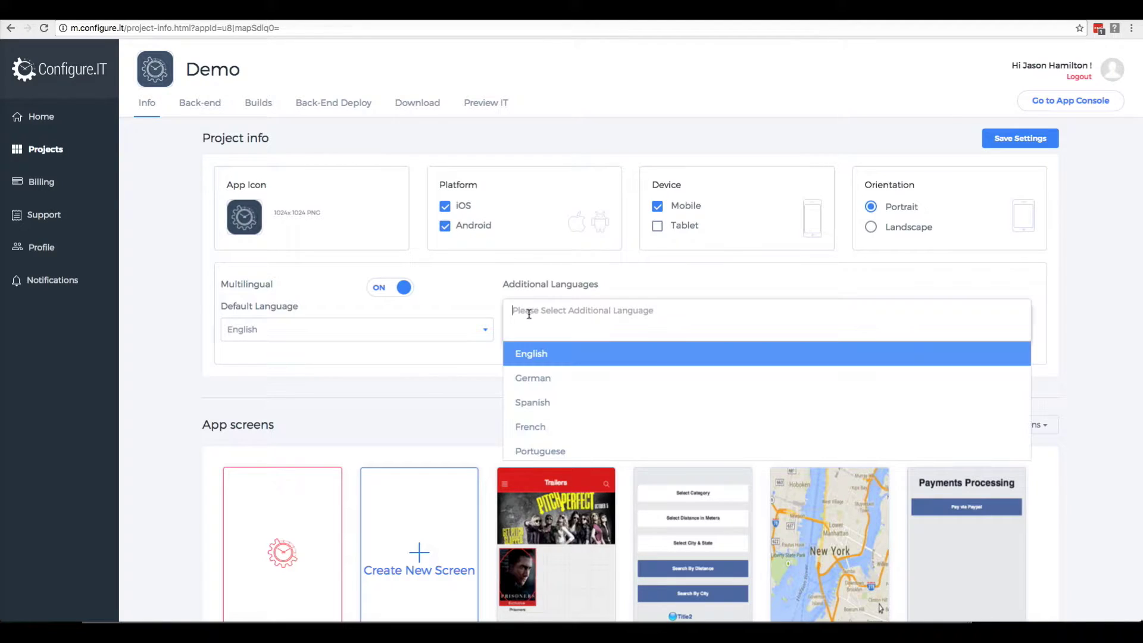
{"action": "left_click", "coordinate": [528, 361]}
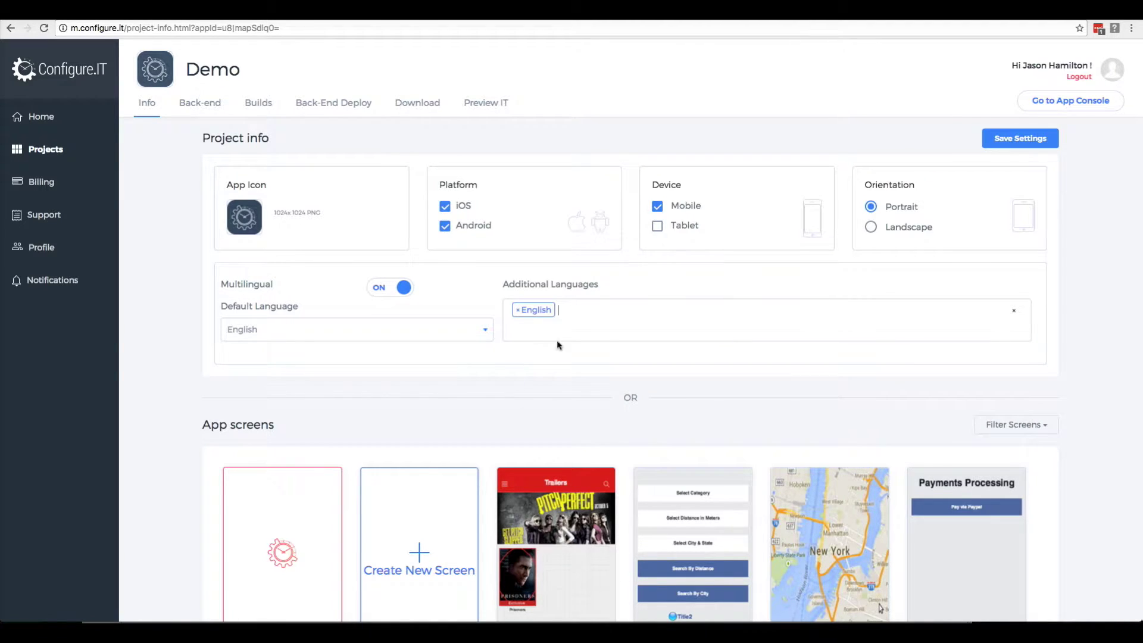
{"action": "left_click", "coordinate": [573, 310]}
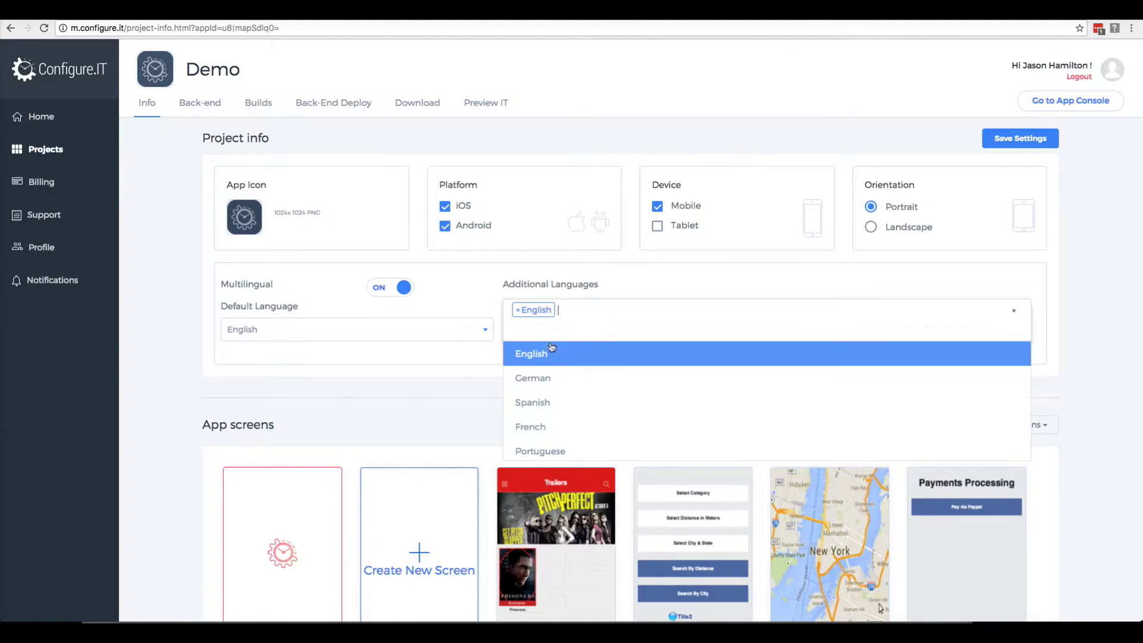
{"action": "left_click", "coordinate": [531, 403]}
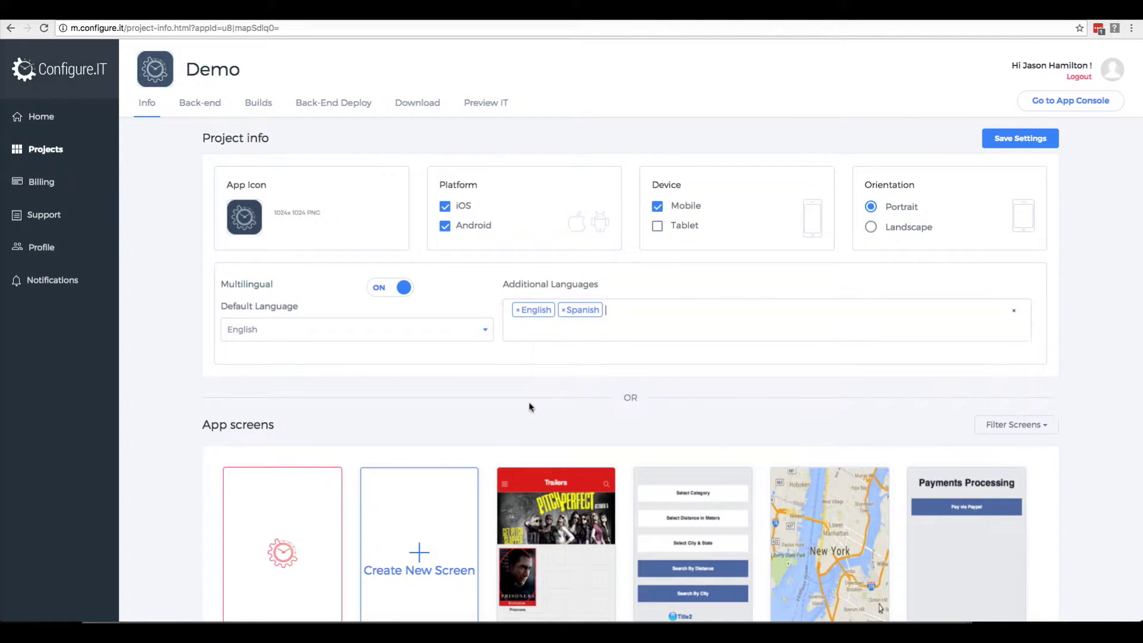
{"action": "left_click", "coordinate": [1016, 143]}
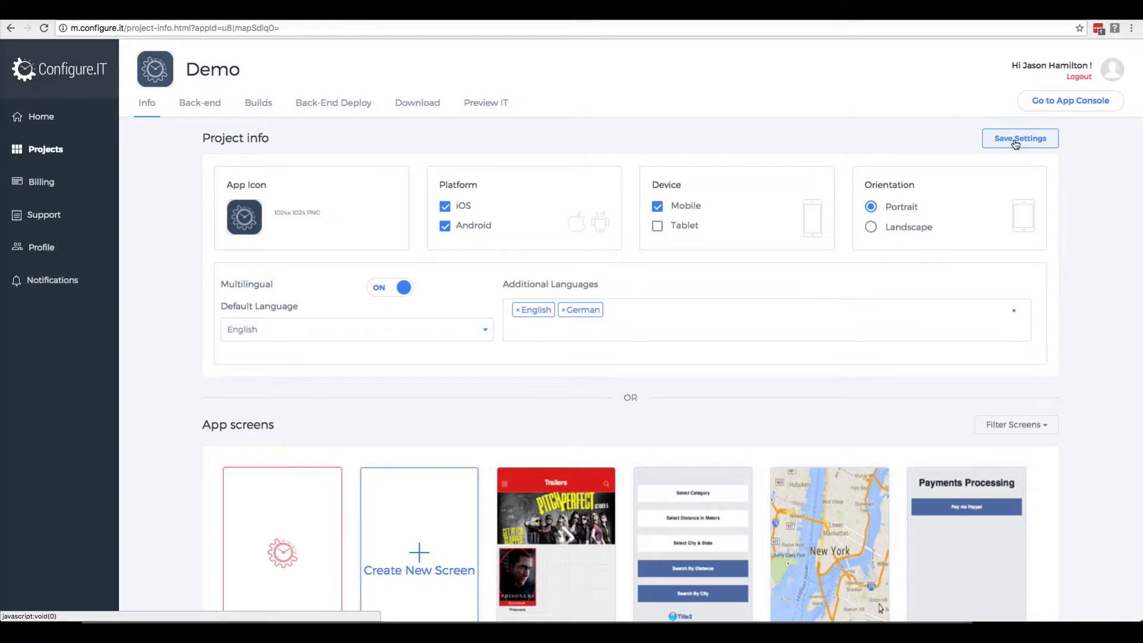
- Return to the app console and save "Búsqueda por distancia" as the Spanish title of the Search By Distance button
{"action": "left_click", "coordinate": [1049, 106]}
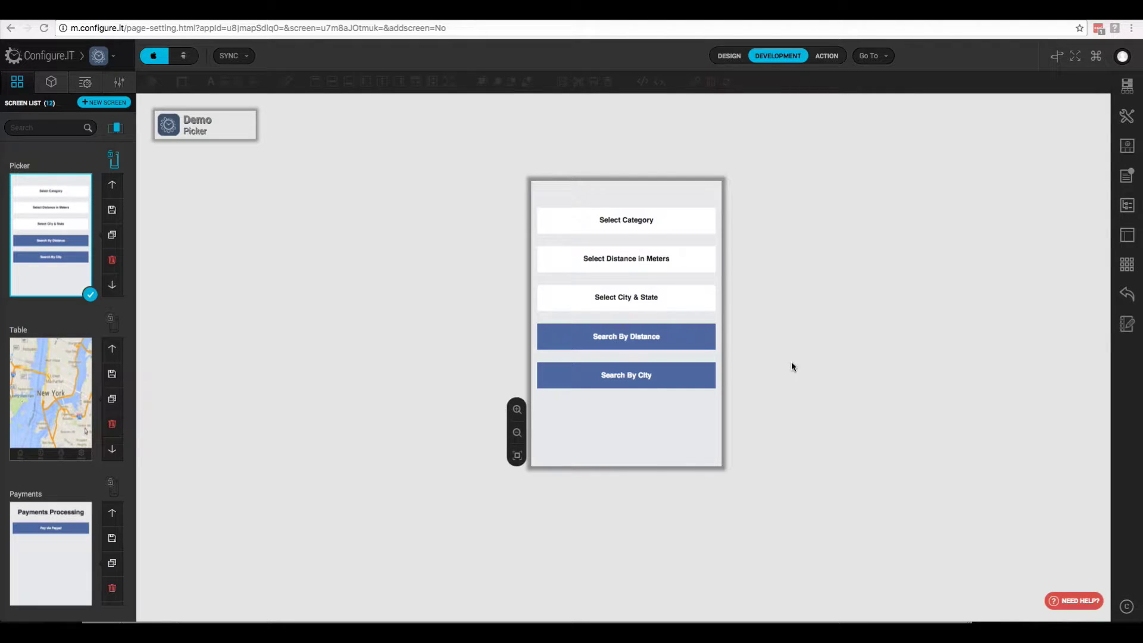
{"action": "left_click", "coordinate": [666, 337]}
{"action": "type", "text": "tit"}
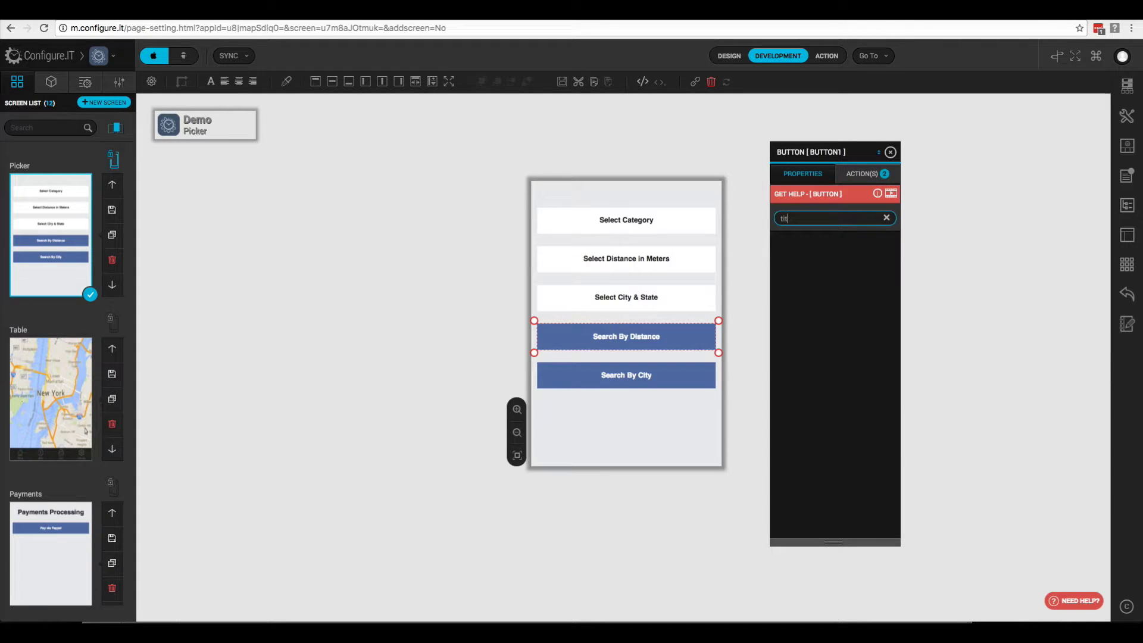
{"action": "type", "text": "ele"}
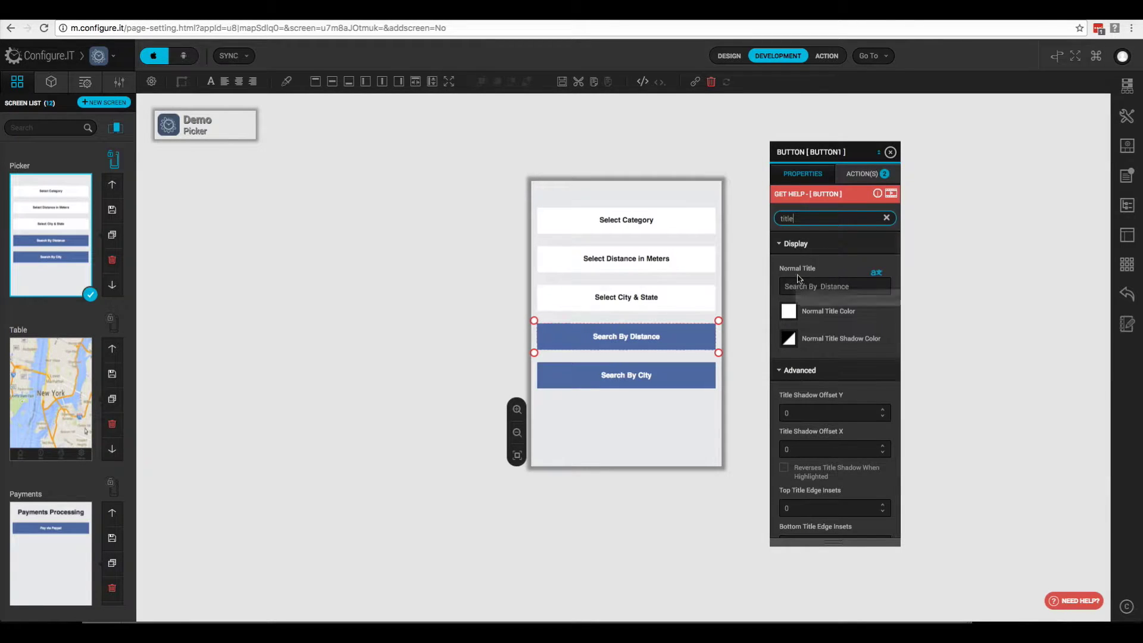
{"action": "left_click", "coordinate": [877, 274]}
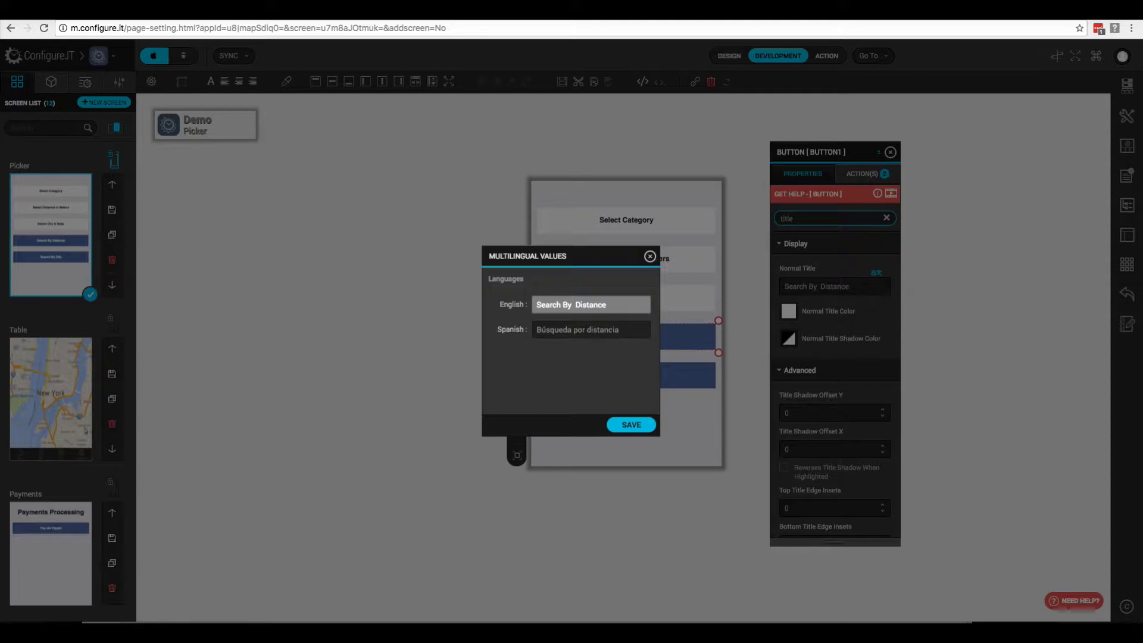
{"action": "left_click", "coordinate": [622, 329]}
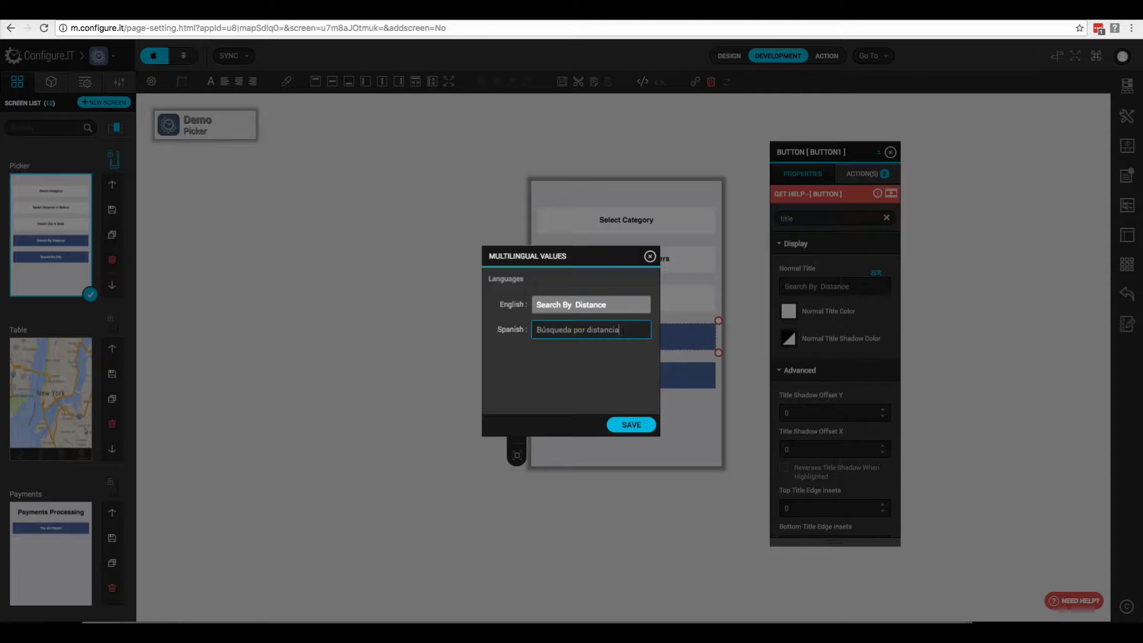
{"action": "key", "text": "BackSpace"}
{"action": "type", "text": "a"}
{"action": "left_click", "coordinate": [631, 426]}
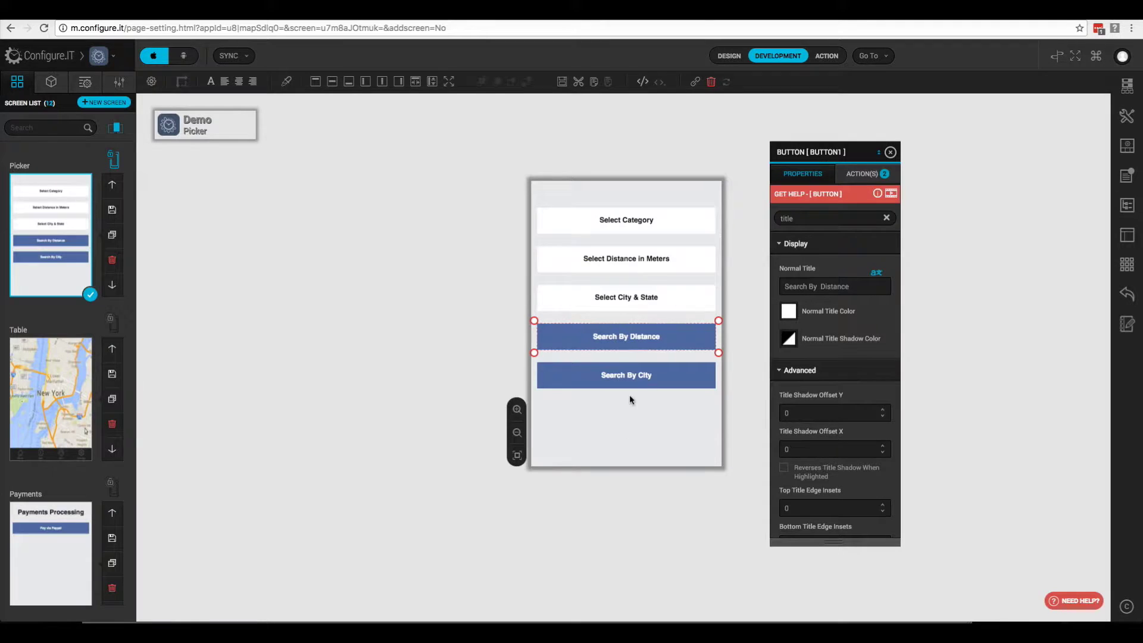
- Review the multilingual title values of the Search By City button and close them without changes
{"action": "left_click", "coordinate": [631, 381]}
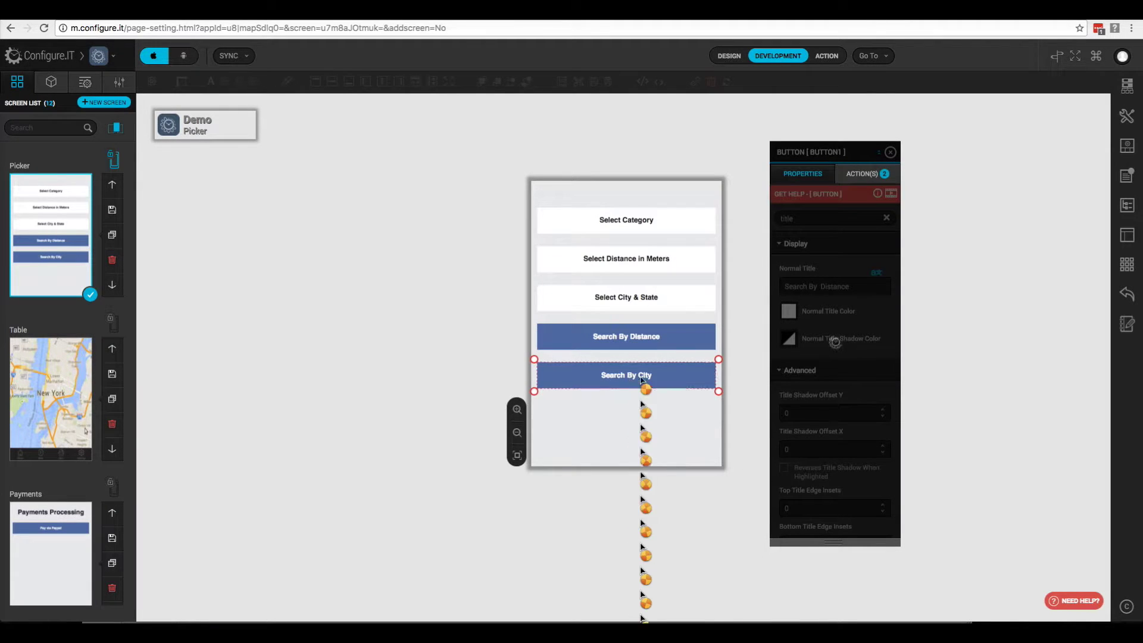
{"action": "left_click", "coordinate": [810, 218]}
{"action": "type", "text": "titel"}
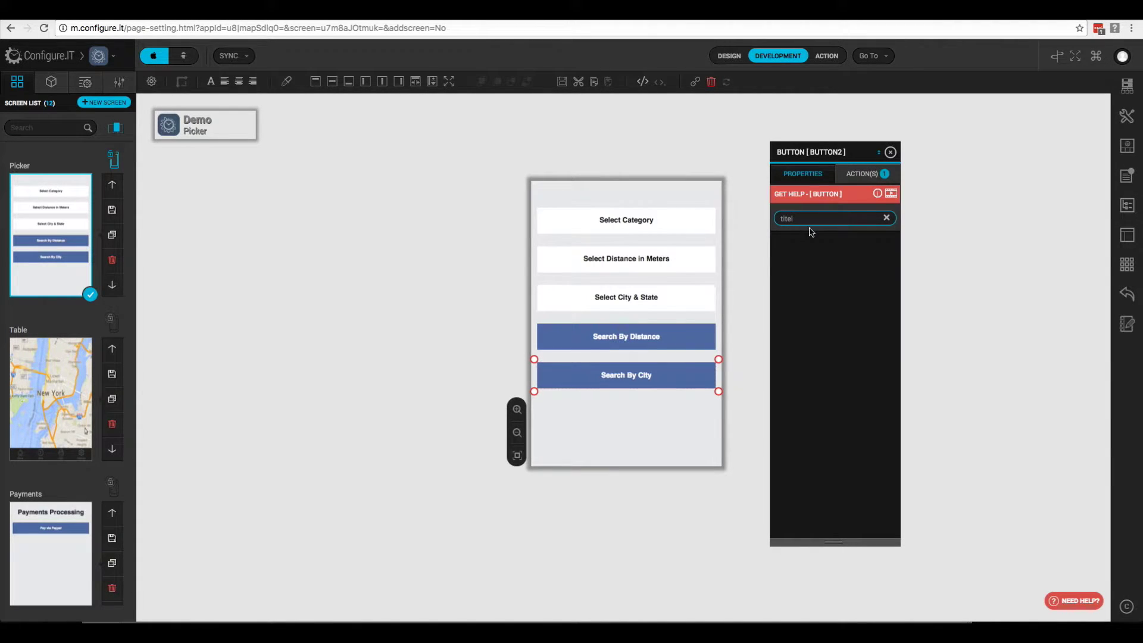
{"action": "key", "text": "BackSpace"}
{"action": "key", "text": "BackSpace"}
{"action": "type", "text": "le"}
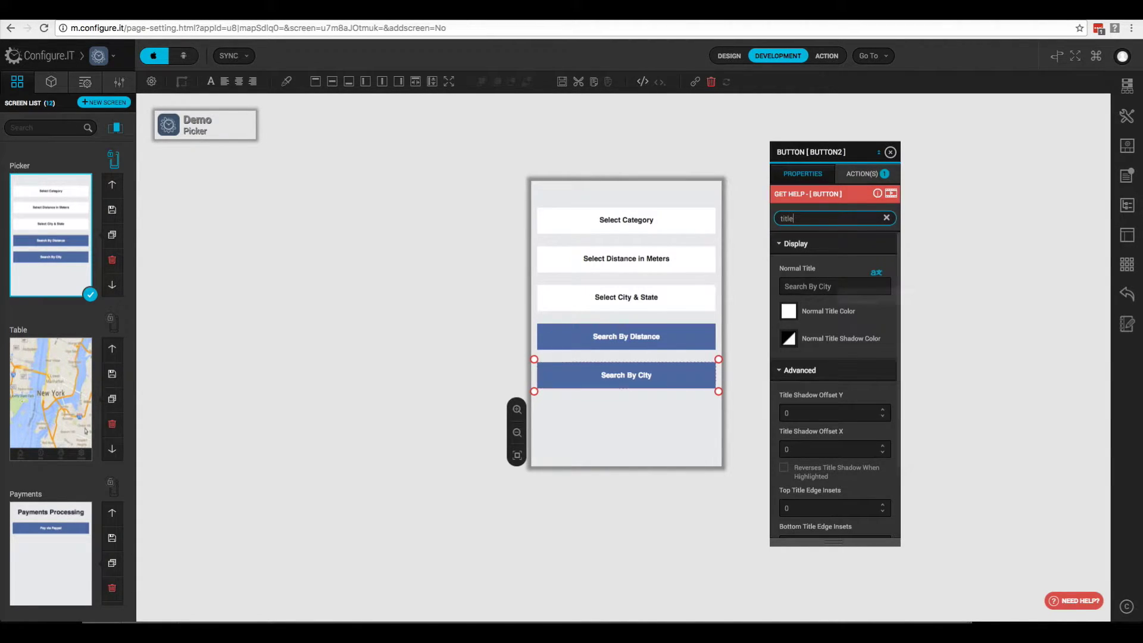
{"action": "left_click", "coordinate": [884, 276]}
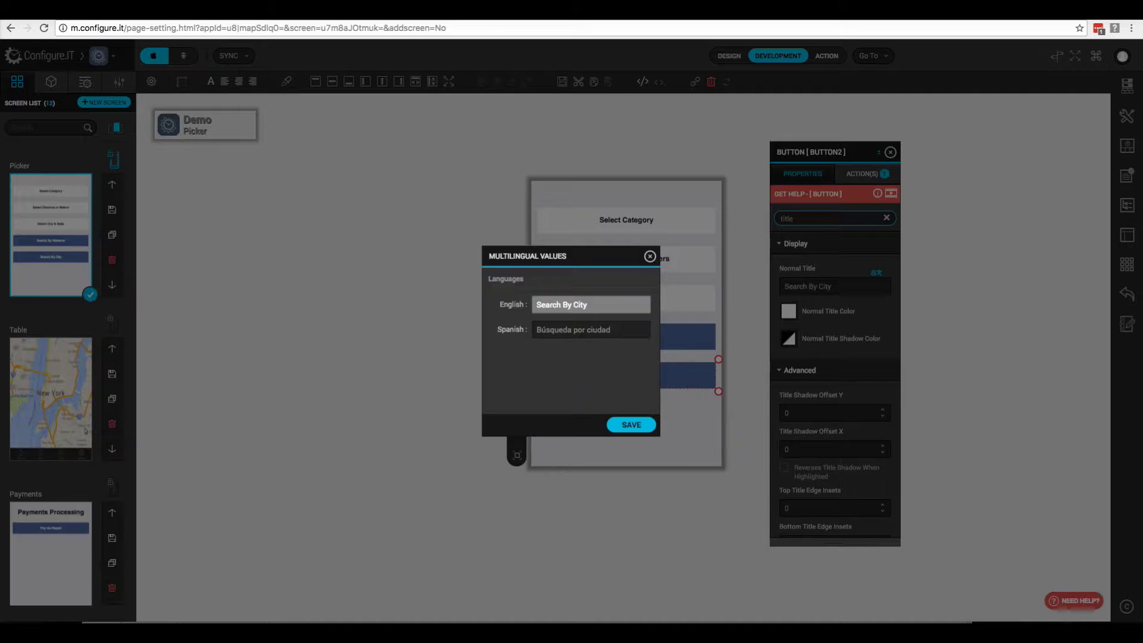
{"action": "left_click", "coordinate": [650, 257]}
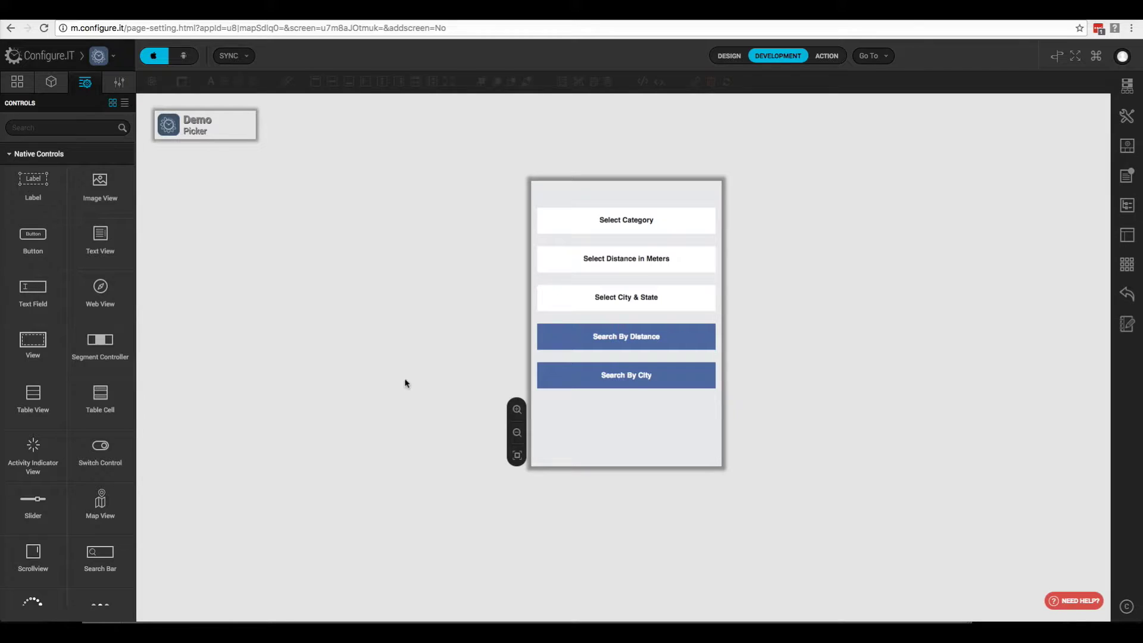
- Find the Radio Button control and place a radio button pair below the Search By City button at about X 33, Y 369
{"action": "left_click", "coordinate": [47, 129]}
{"action": "type", "text": "rad"}
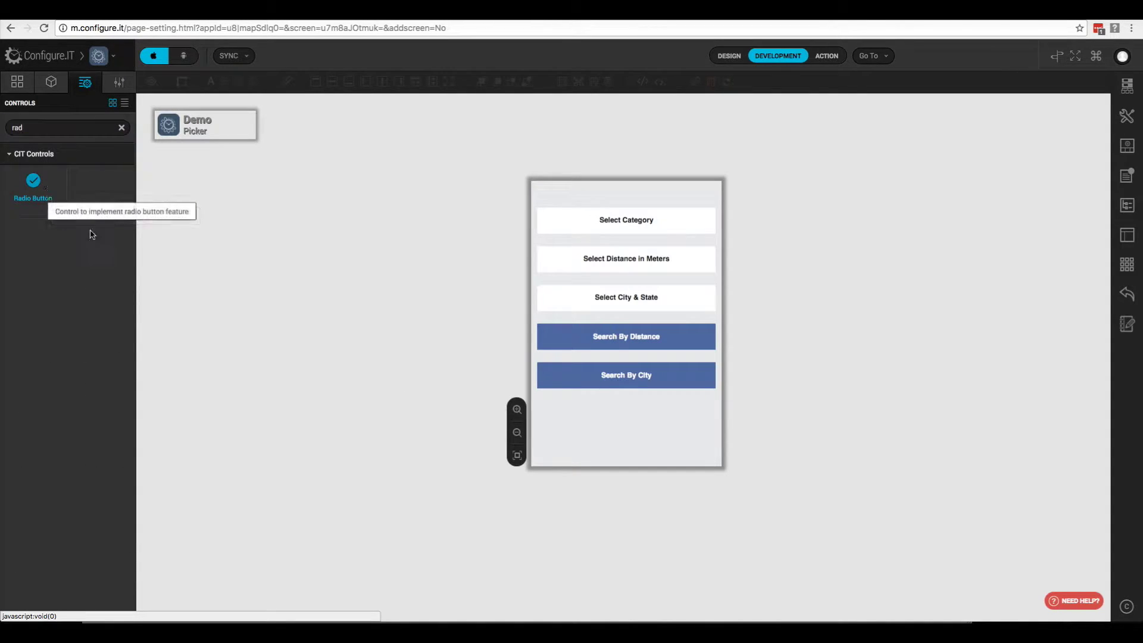
{"action": "left_click_drag", "start_coordinate": [33, 185], "coordinate": [594, 415]}
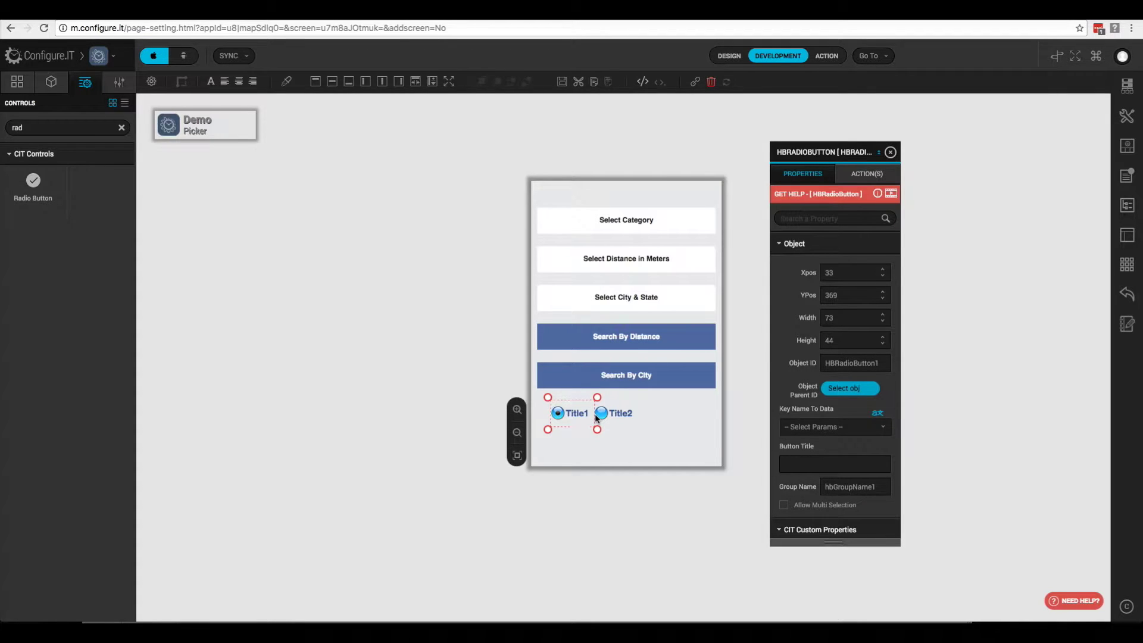
- Set the first radio button's normal-state title to "English"
{"action": "scroll", "coordinate": [784, 451], "scroll_direction": "down", "scroll_amount": 3}
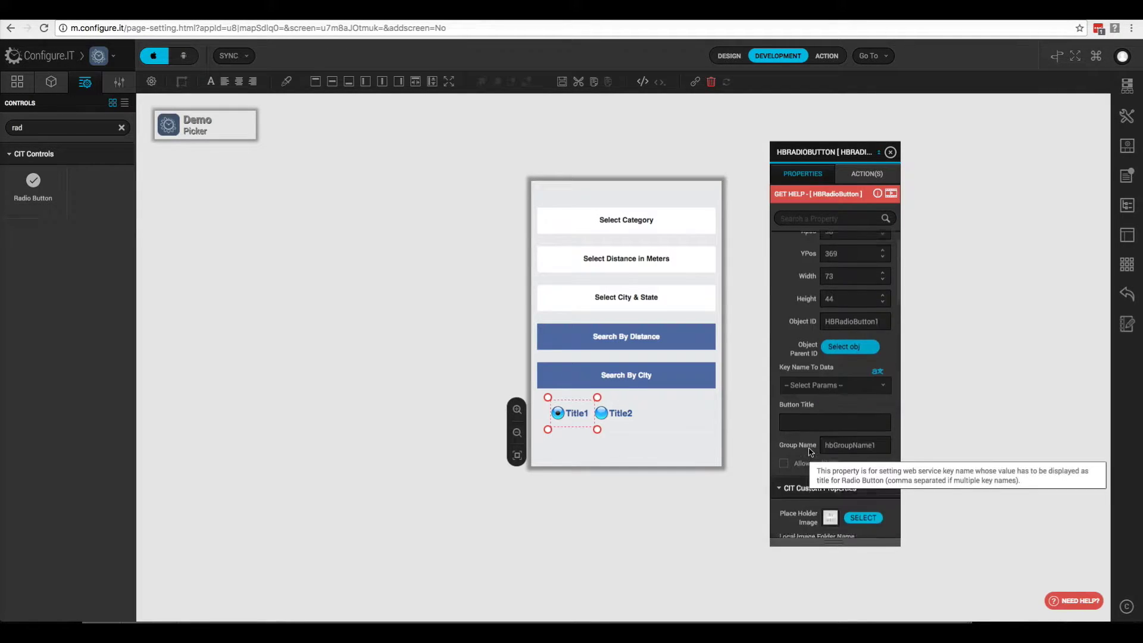
{"action": "scroll", "coordinate": [810, 452], "scroll_direction": "down", "scroll_amount": 1}
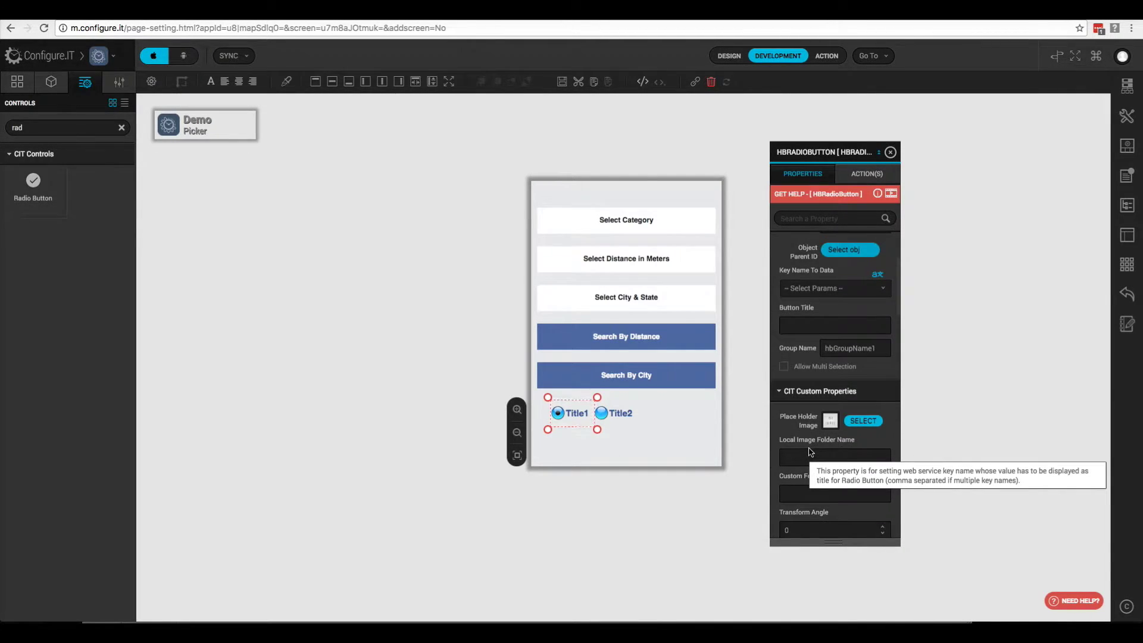
{"action": "scroll", "coordinate": [810, 452], "scroll_direction": "down", "scroll_amount": 1}
{"action": "left_click", "coordinate": [808, 219]}
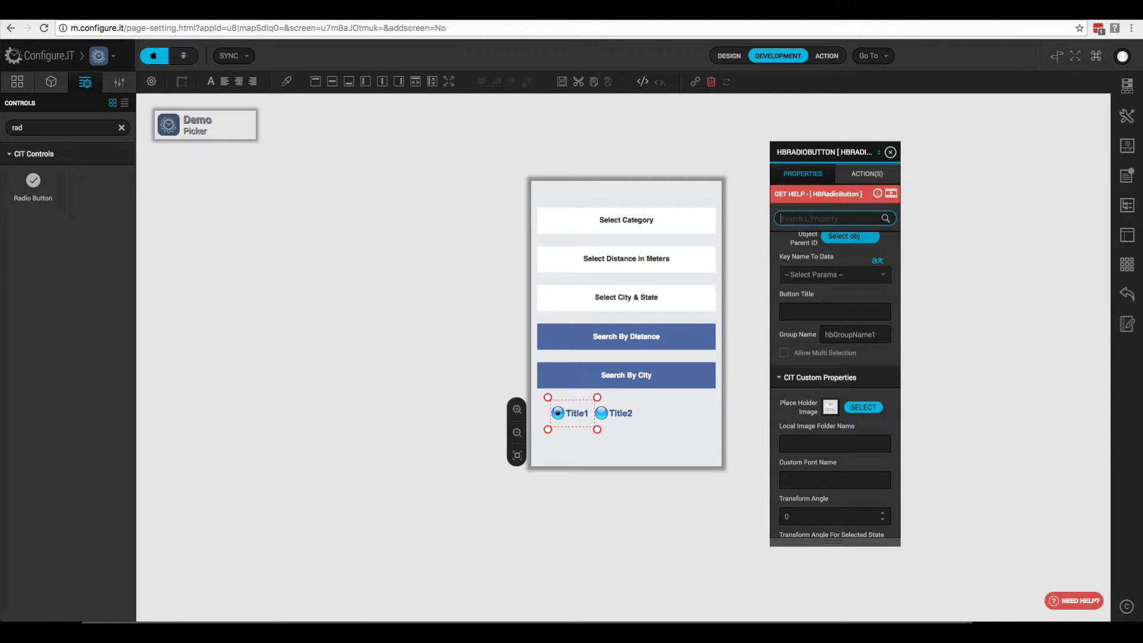
{"action": "type", "text": "titl"}
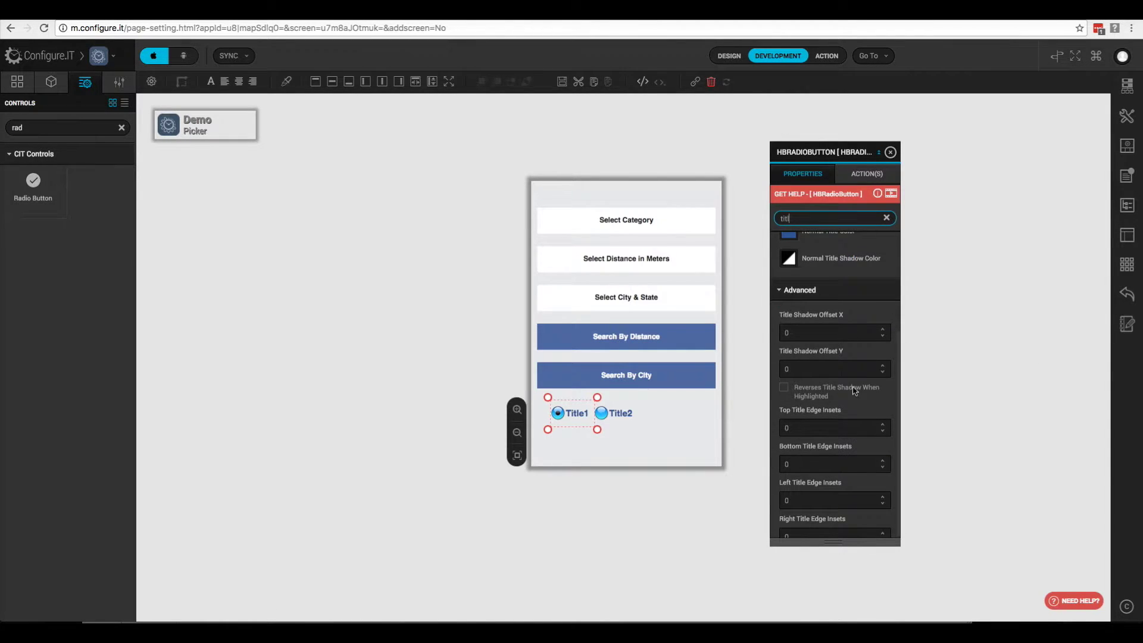
{"action": "scroll", "coordinate": [825, 286], "scroll_direction": "up", "scroll_amount": 3}
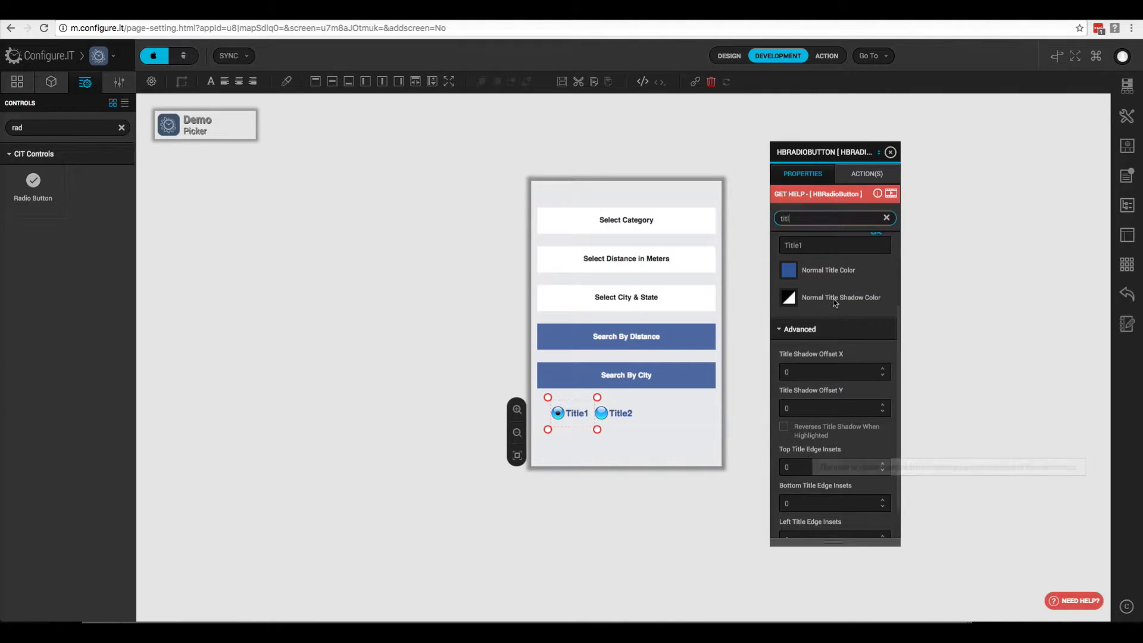
{"action": "scroll", "coordinate": [824, 286], "scroll_direction": "up", "scroll_amount": 3}
{"action": "left_click", "coordinate": [817, 287]}
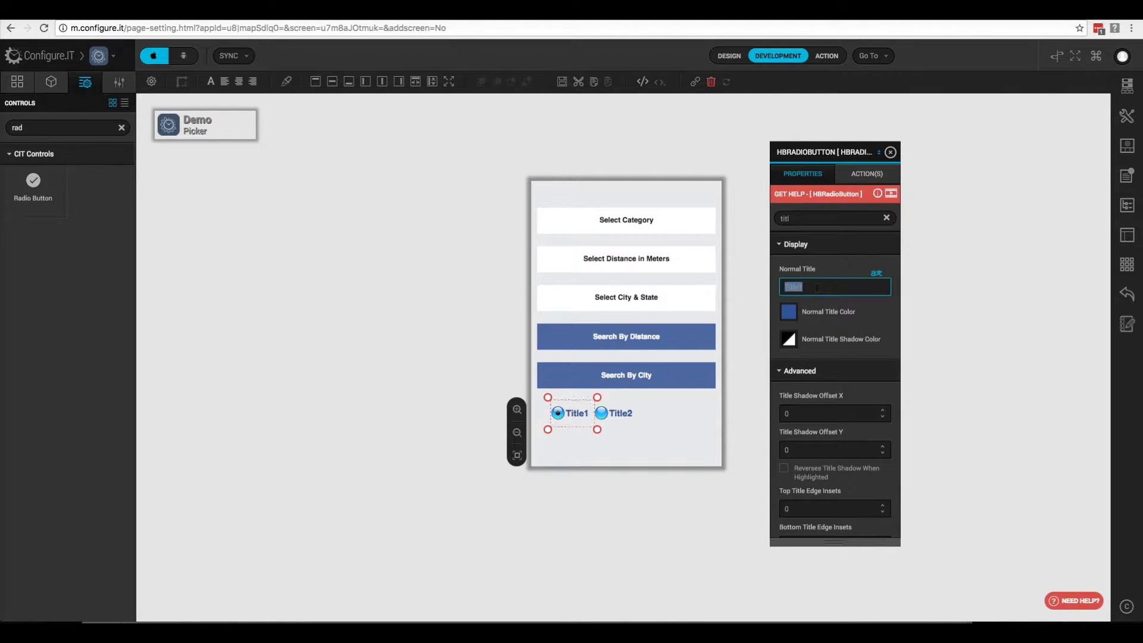
{"action": "type", "text": "Engli"}
- Switch the first radio button's state to Selected and set its selected title to "English"
{"action": "left_click", "coordinate": [887, 218]}
{"action": "left_click", "coordinate": [820, 355]}
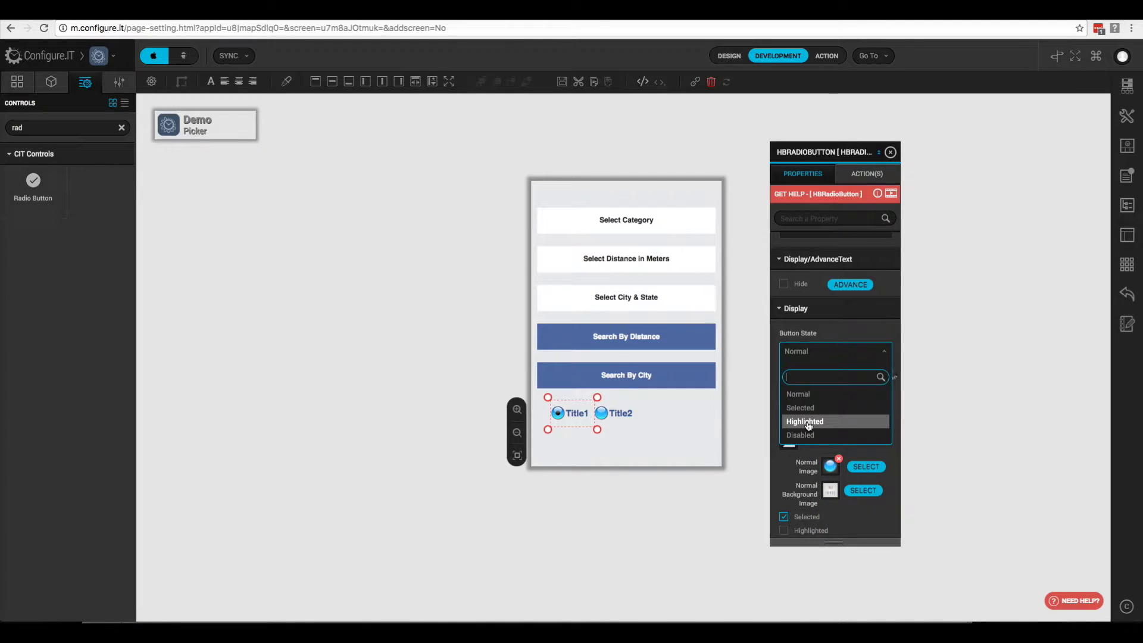
{"action": "left_click", "coordinate": [807, 409]}
{"action": "key", "text": "Tab"}
{"action": "type", "text": "Engli"}
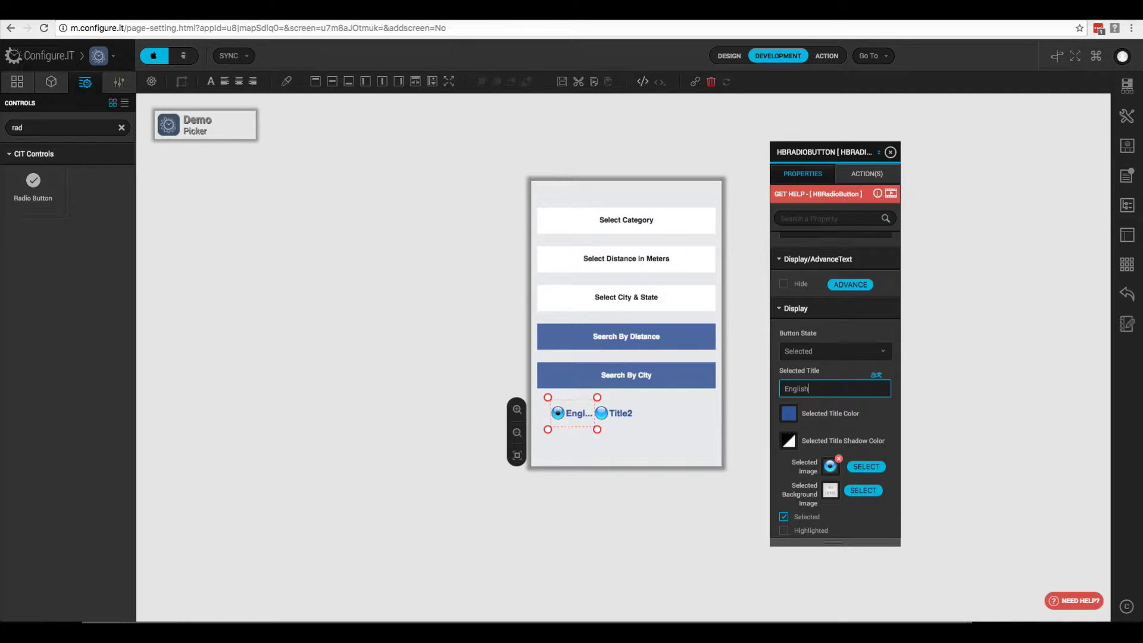
{"action": "key", "text": "Return"}
- Set the English radio button's width to 90 and move the Title2 radio button further right, clear of it
{"action": "double_click", "coordinate": [845, 321]}
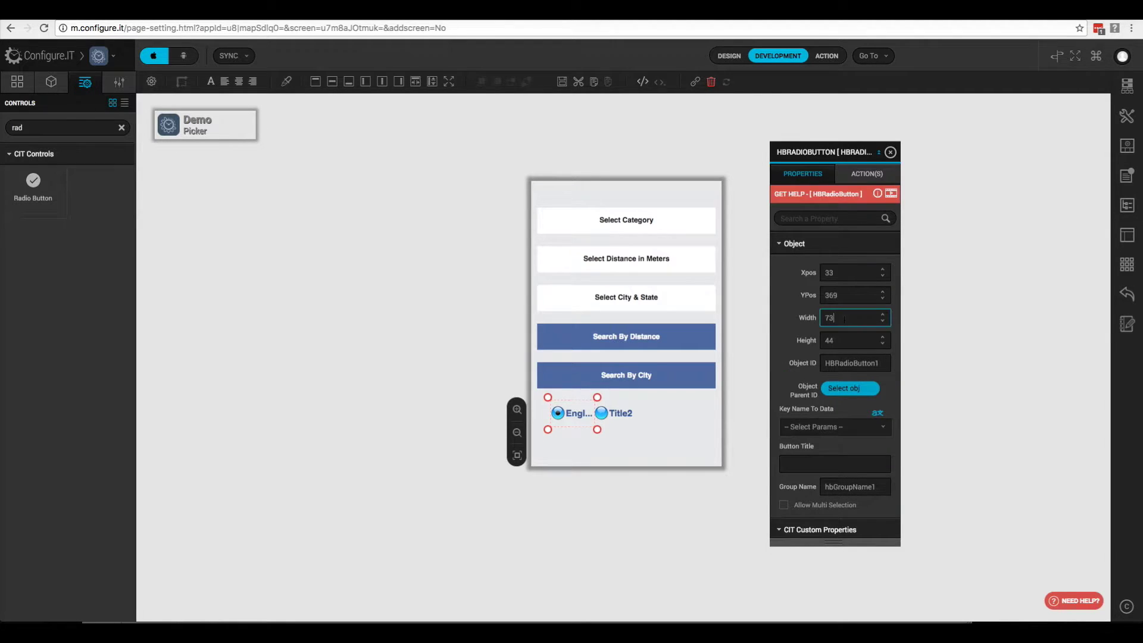
{"action": "type", "text": "90"}
{"action": "left_click", "coordinate": [617, 415]}
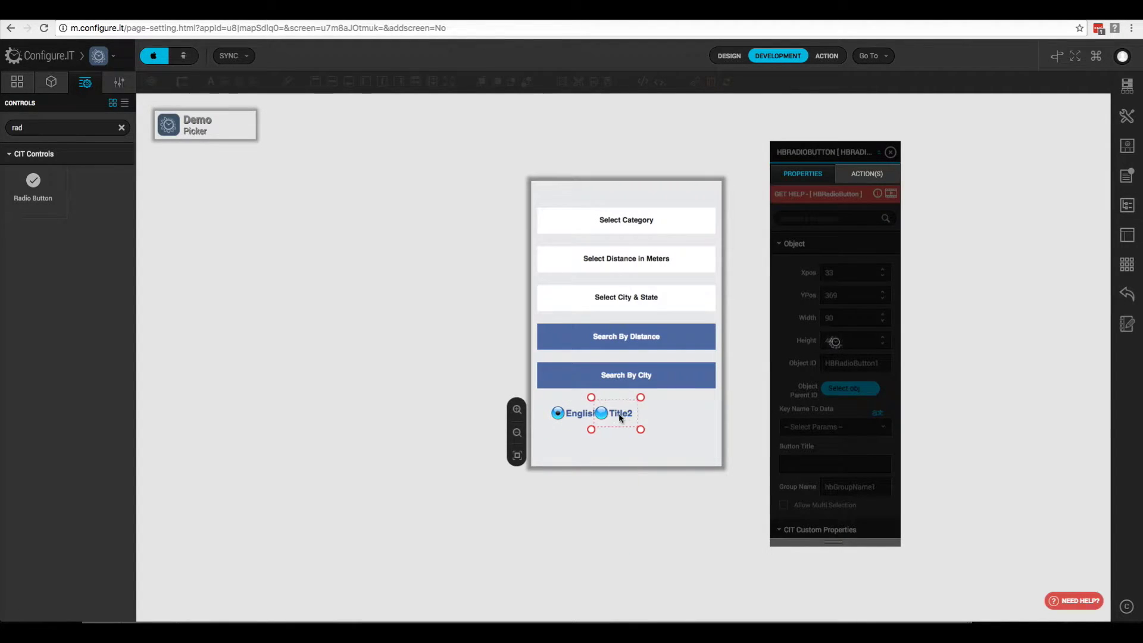
{"action": "left_click_drag", "start_coordinate": [625, 417], "coordinate": [646, 418]}
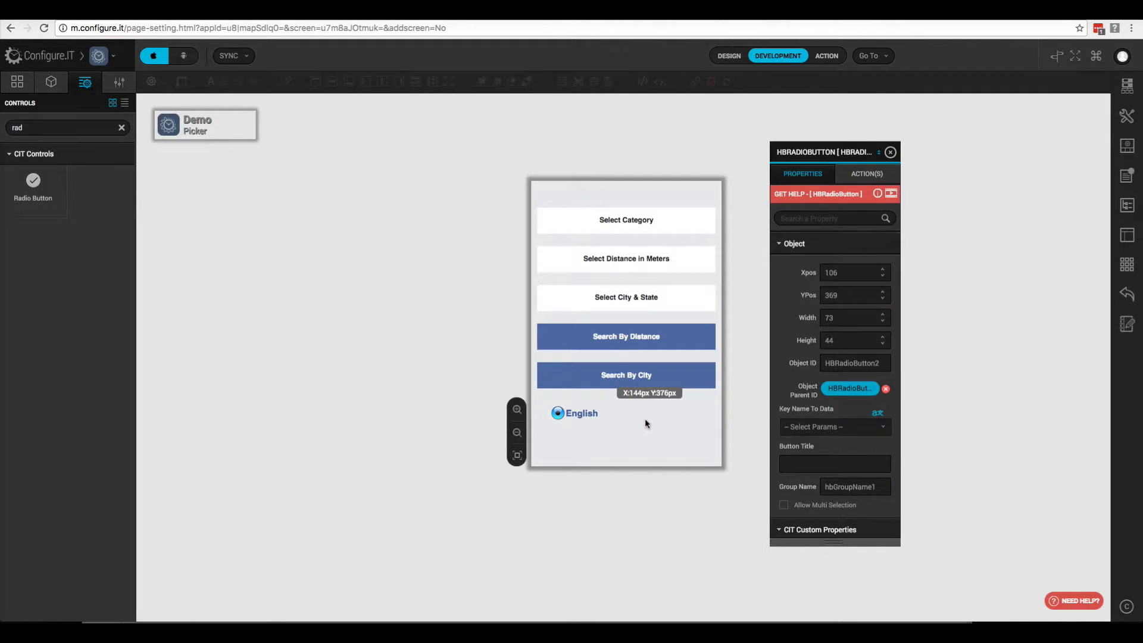
- Set the second radio button's normal-state title to "Spanish"
{"action": "left_click", "coordinate": [827, 219]}
{"action": "type", "text": "ti"}
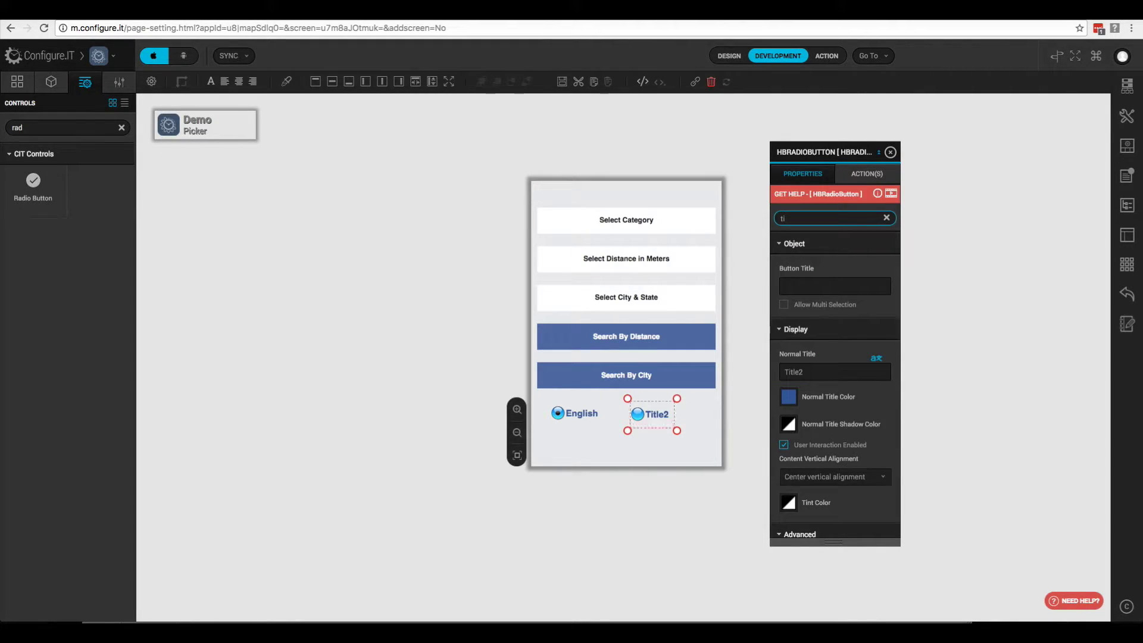
{"action": "double_click", "coordinate": [816, 371]}
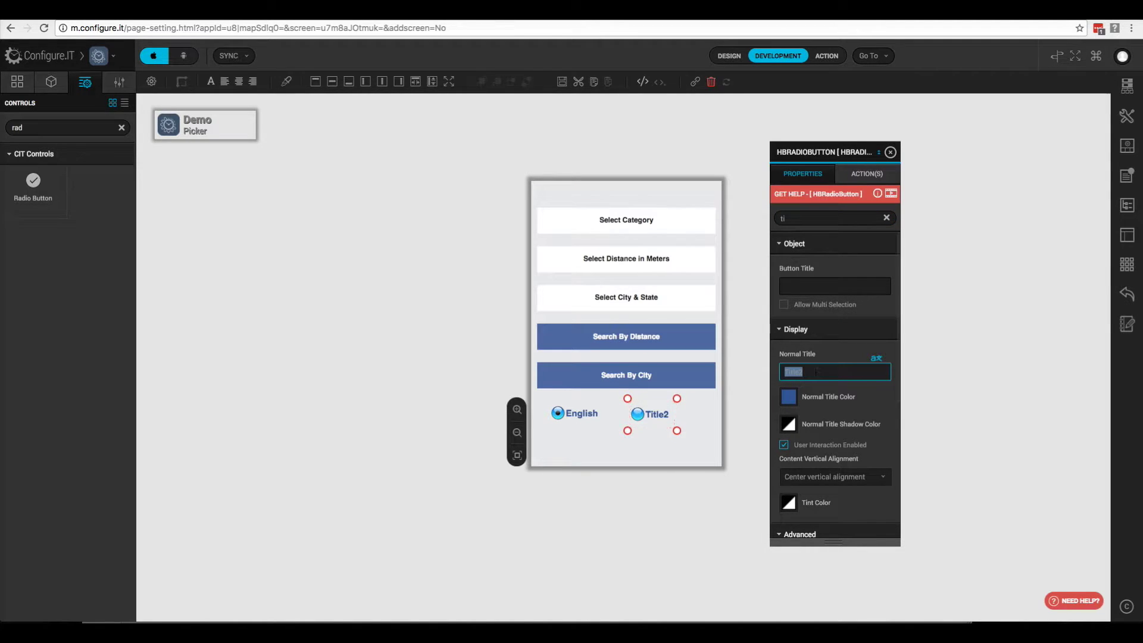
{"action": "type", "text": "Spanish"}
{"action": "key", "text": "Return"}
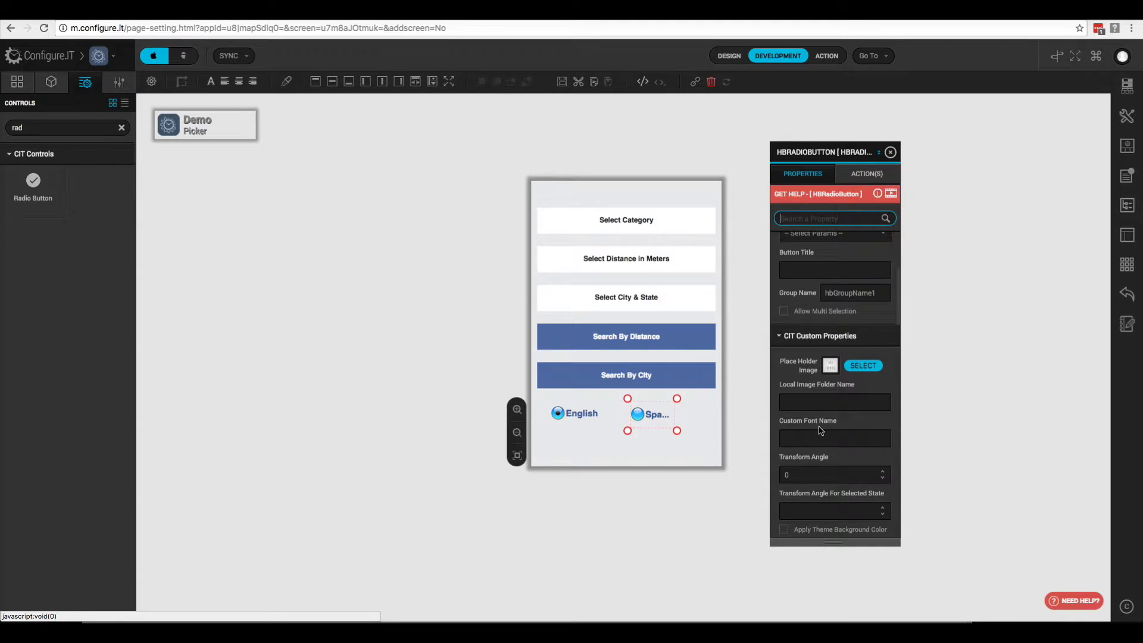
- Switch the second radio button's state to Selected and set its selected title to "Spanish"
{"action": "scroll", "coordinate": [821, 430], "scroll_direction": "down", "scroll_amount": 5}
{"action": "scroll", "coordinate": [820, 430], "scroll_direction": "down", "scroll_amount": 5}
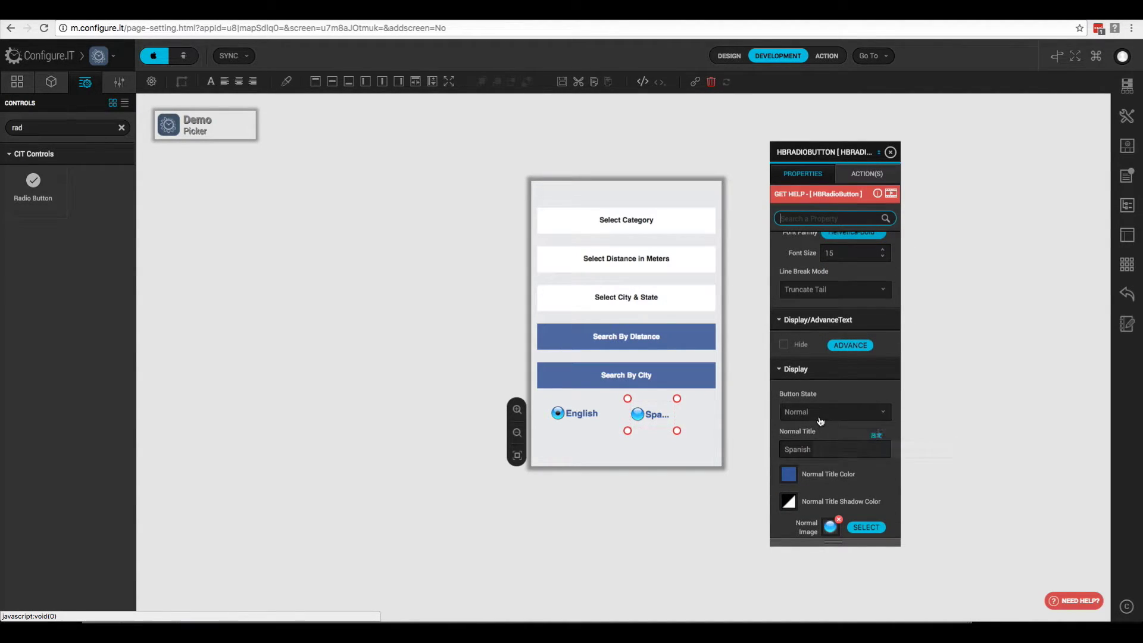
{"action": "left_click", "coordinate": [818, 417]}
{"action": "left_click", "coordinate": [811, 469]}
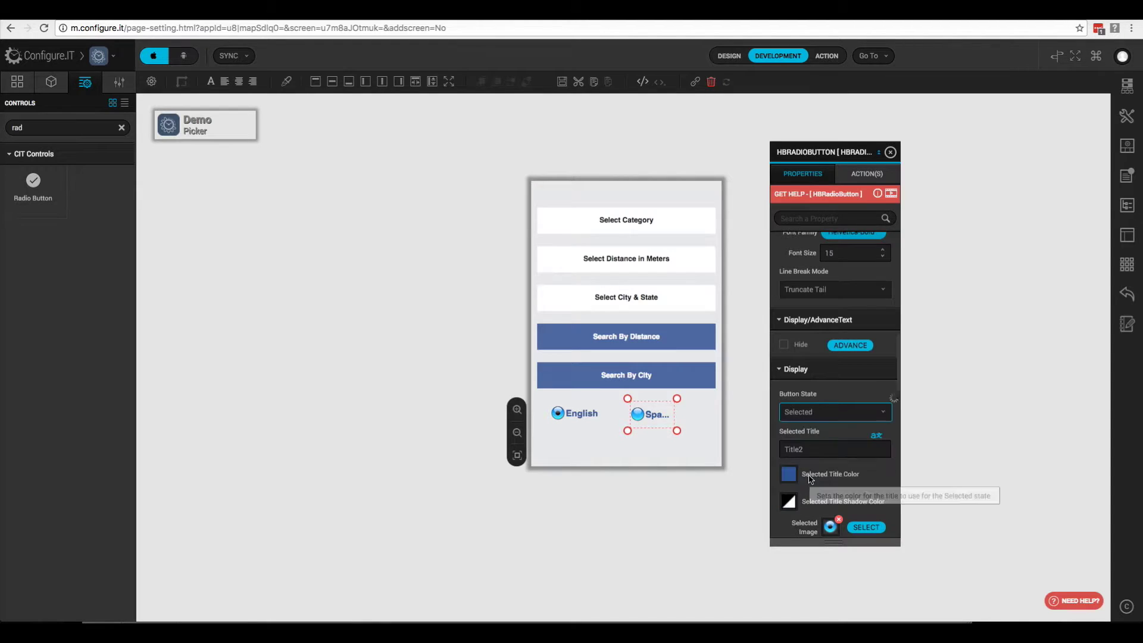
{"action": "double_click", "coordinate": [812, 450]}
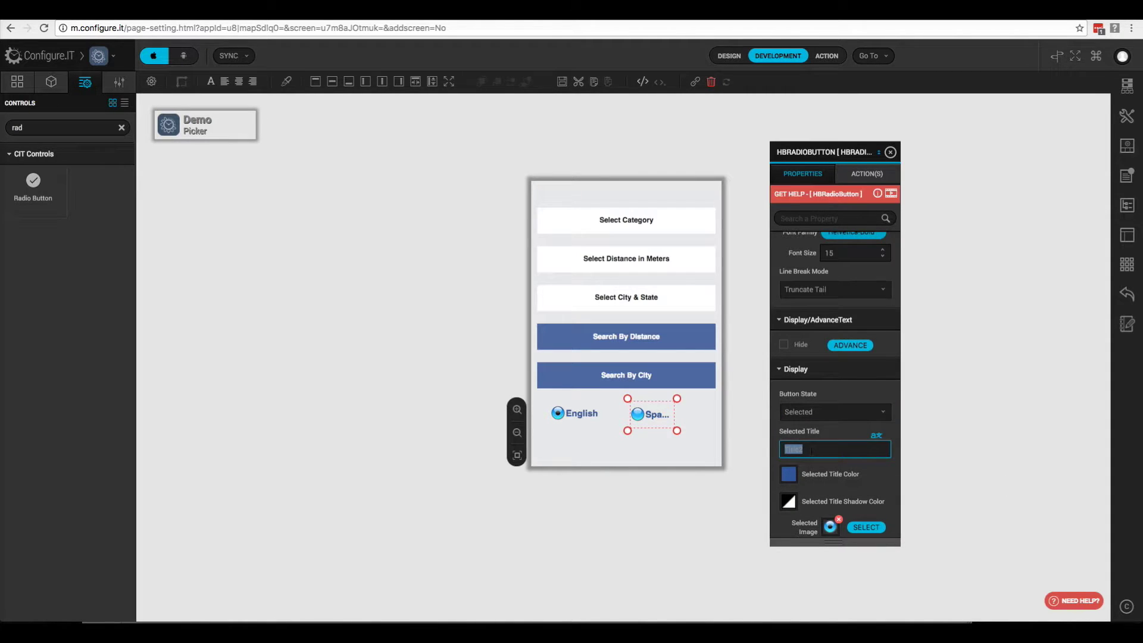
{"action": "type", "text": "Spanish"}
- Save the multilingual values of the second radio button's selected title, with English as "Spanish" and Spanish as "Español"
{"action": "scroll", "coordinate": [878, 434], "scroll_direction": "down", "scroll_amount": 1}
{"action": "scroll", "coordinate": [878, 434], "scroll_direction": "down", "scroll_amount": 2}
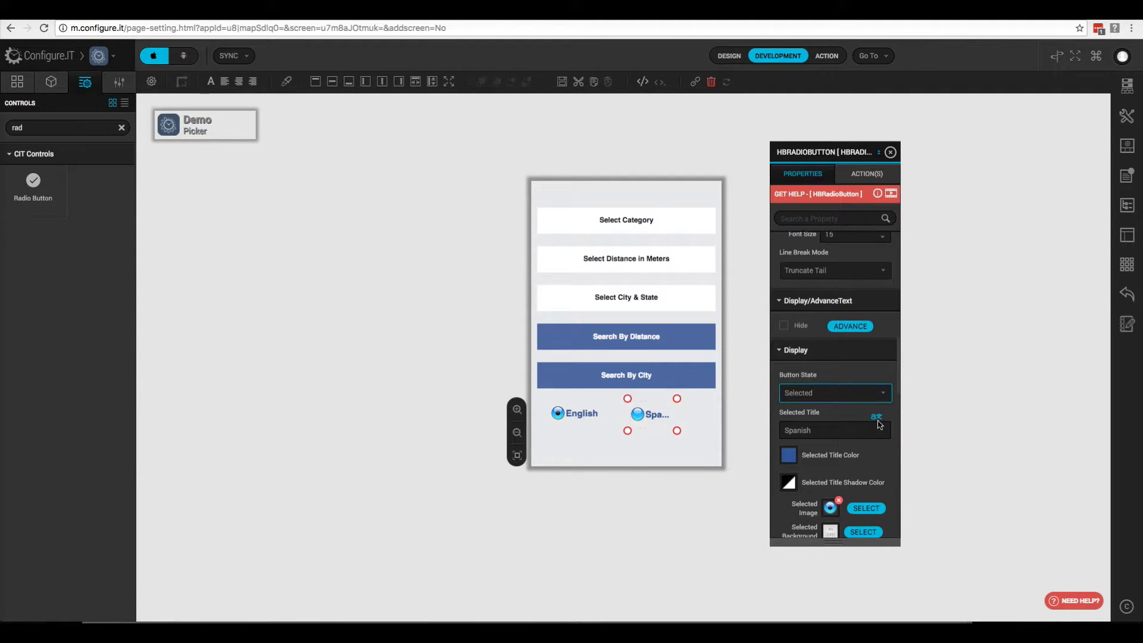
{"action": "left_click", "coordinate": [877, 421]}
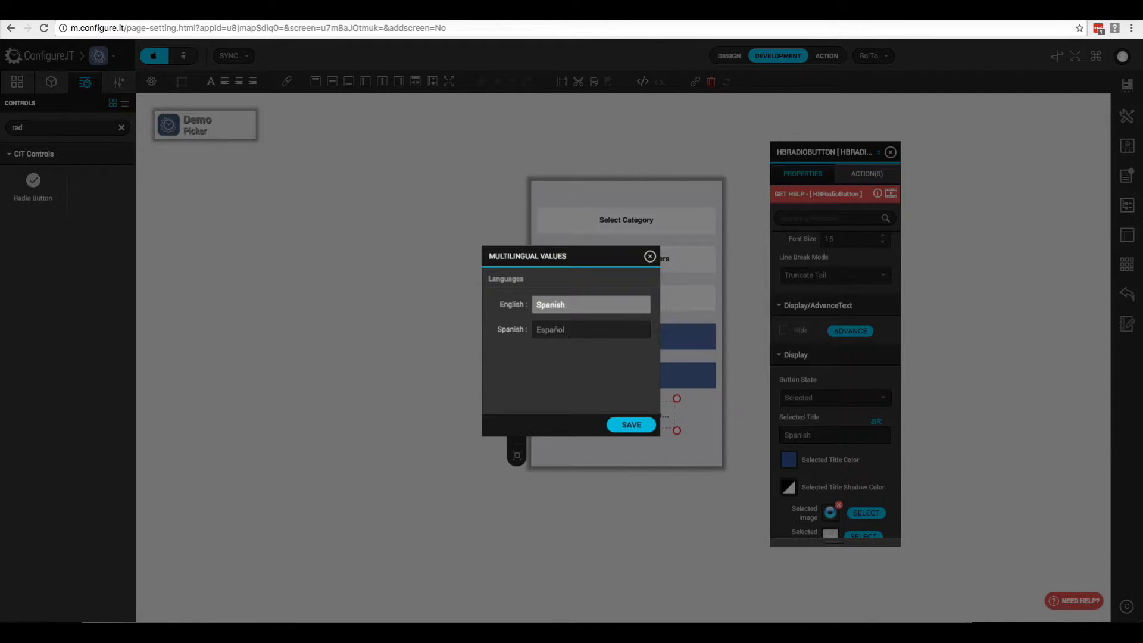
{"action": "left_click", "coordinate": [631, 425]}
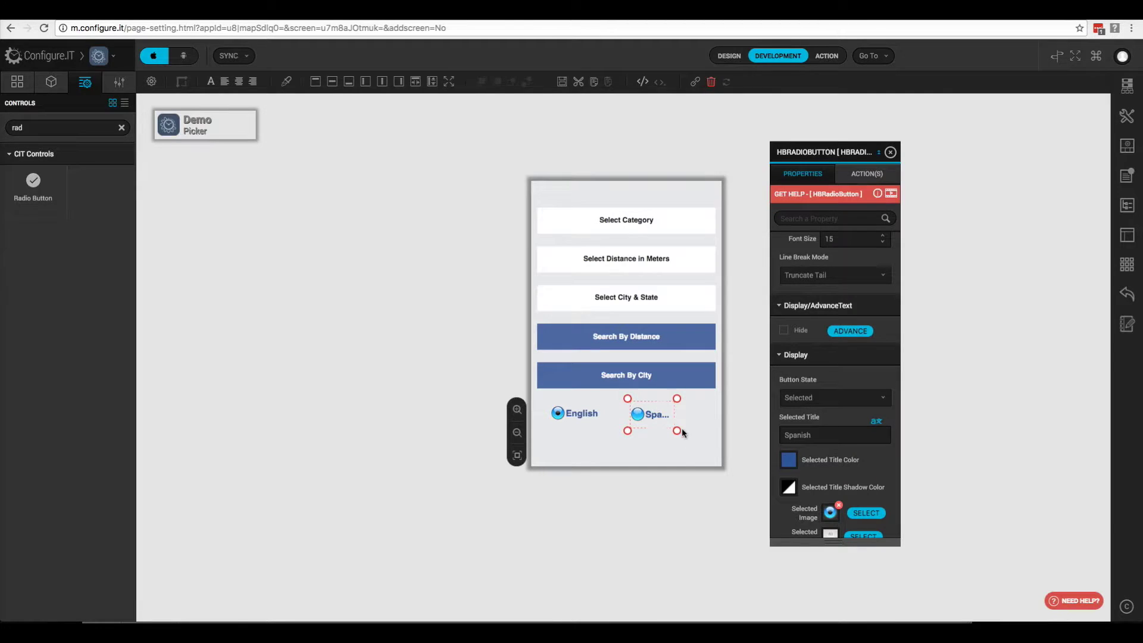
- Set the Spanish radio button's width to 90
{"action": "scroll", "coordinate": [807, 365], "scroll_direction": "up", "scroll_amount": 1}
{"action": "scroll", "coordinate": [805, 300], "scroll_direction": "up", "scroll_amount": 5}
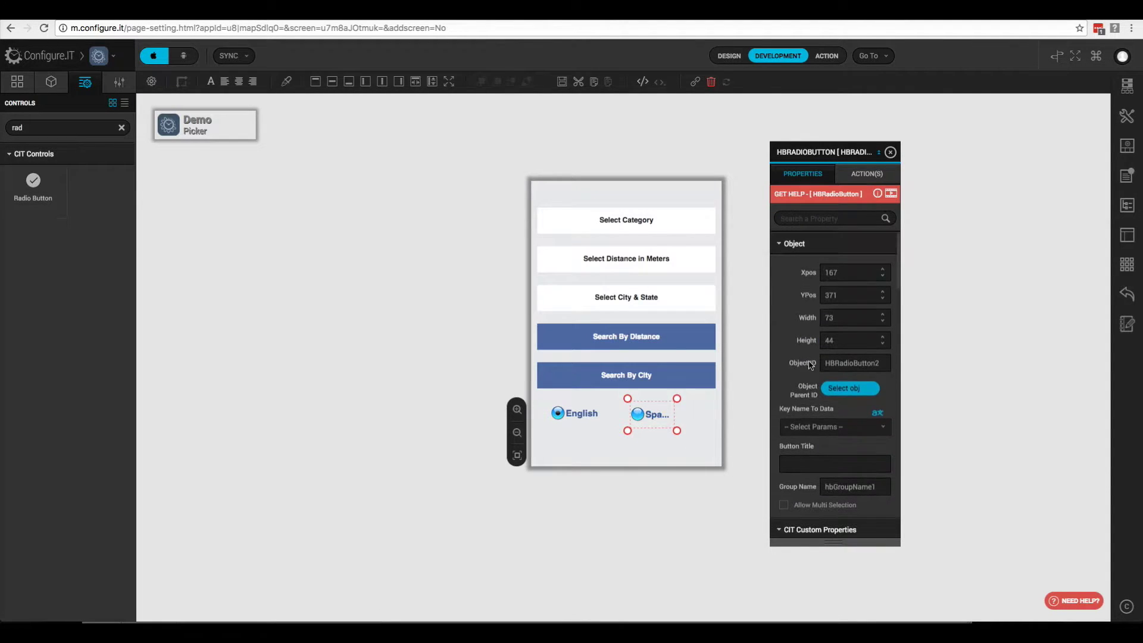
{"action": "double_click", "coordinate": [848, 320]}
{"action": "type", "text": "90"}
{"action": "left_click", "coordinate": [726, 524]}
- Assign a Change Language action with language code Spanish to the Spanish radio button's Click event and save it
{"action": "left_click", "coordinate": [868, 174]}
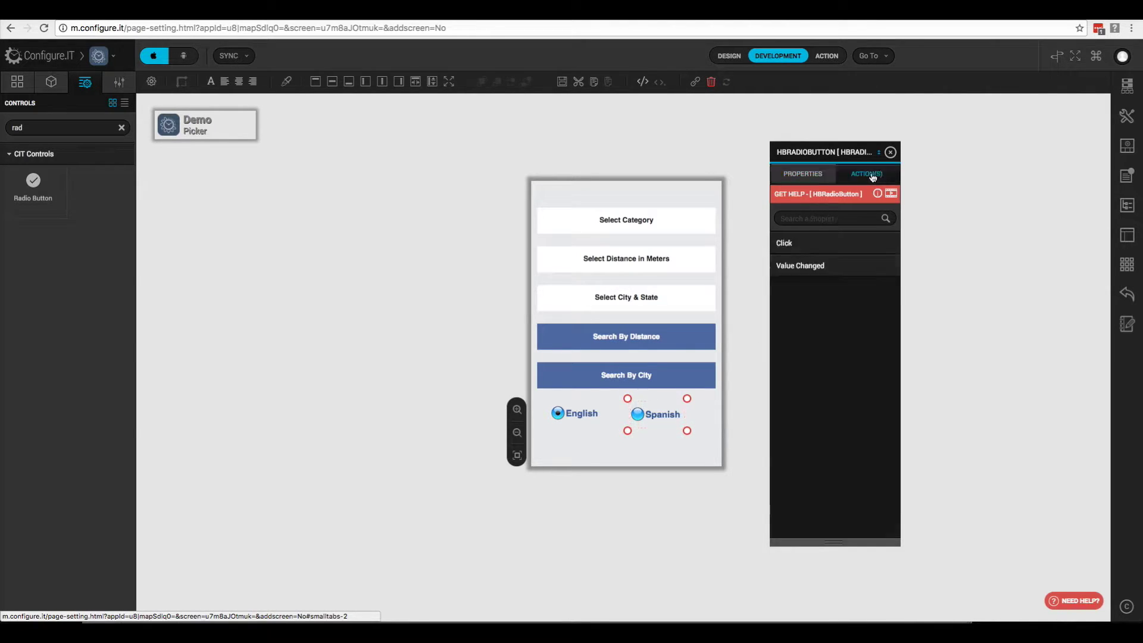
{"action": "left_click", "coordinate": [813, 244]}
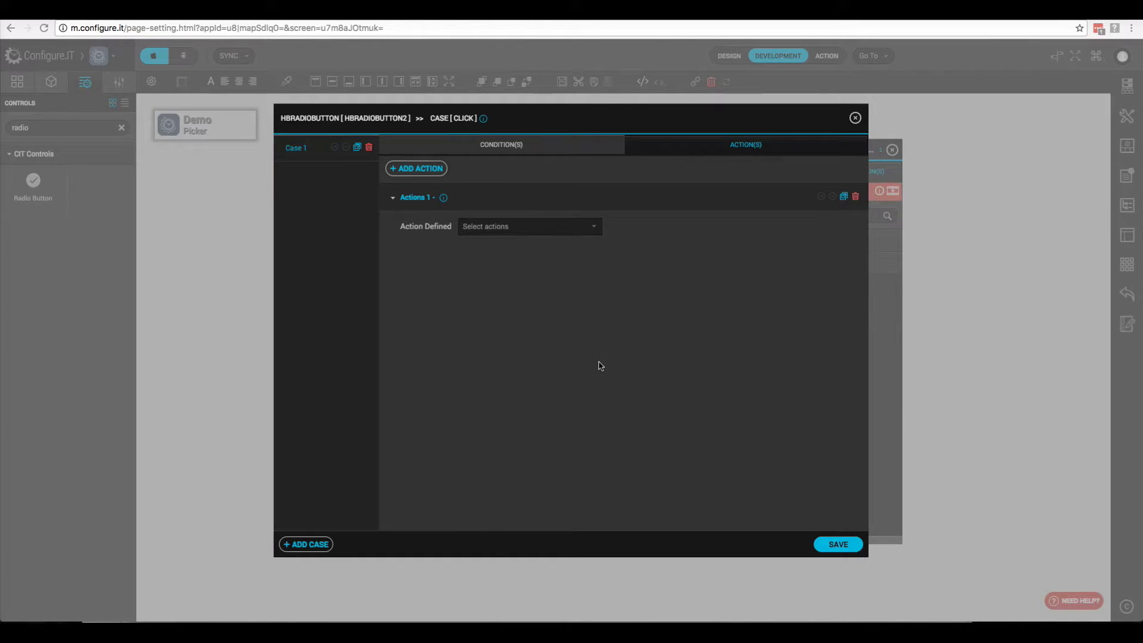
{"action": "left_click", "coordinate": [563, 235]}
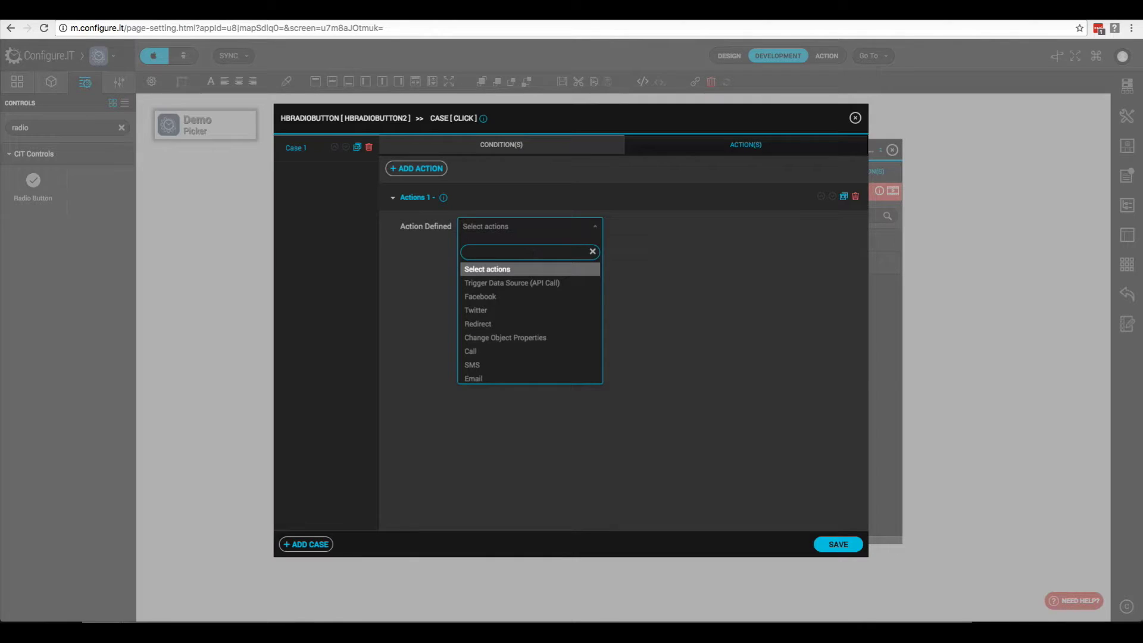
{"action": "type", "text": "chan"}
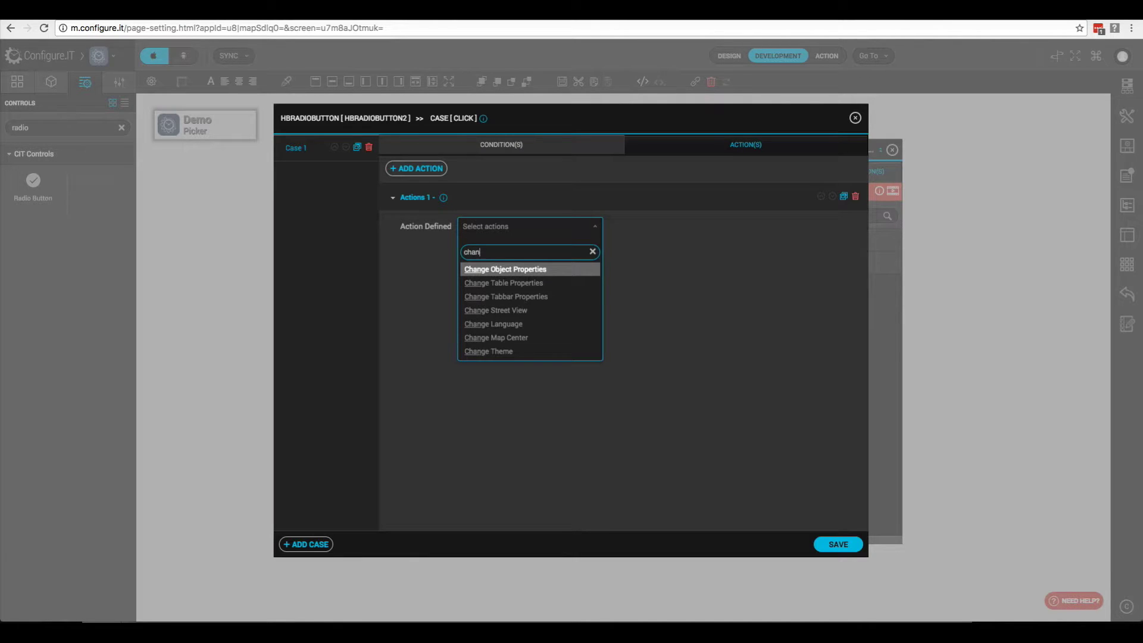
{"action": "left_click", "coordinate": [499, 326]}
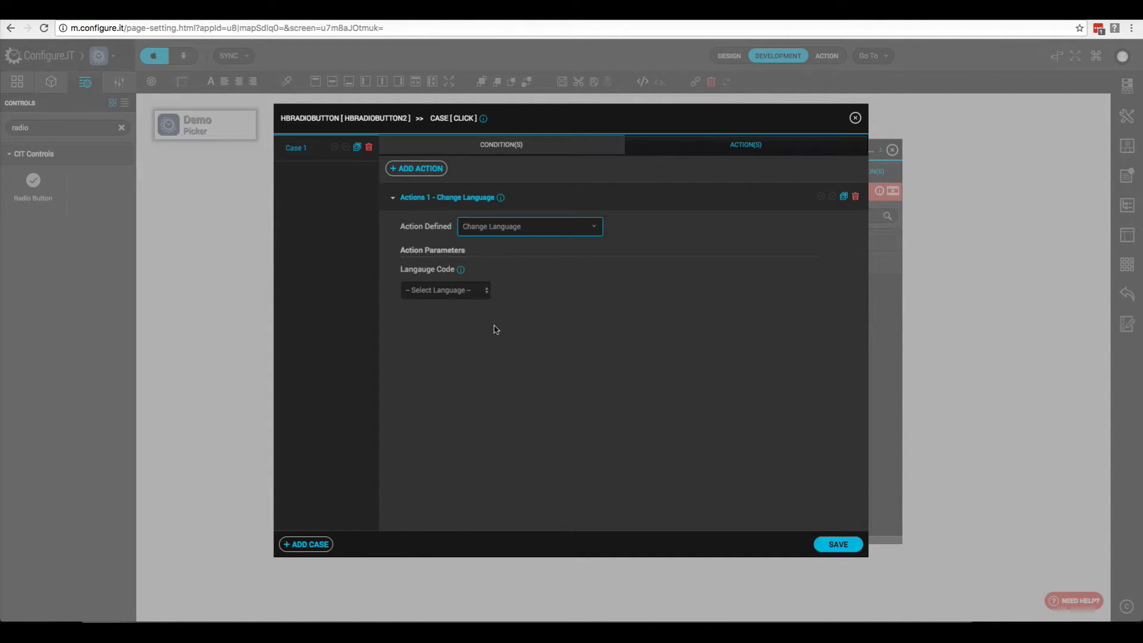
{"action": "left_click", "coordinate": [468, 290]}
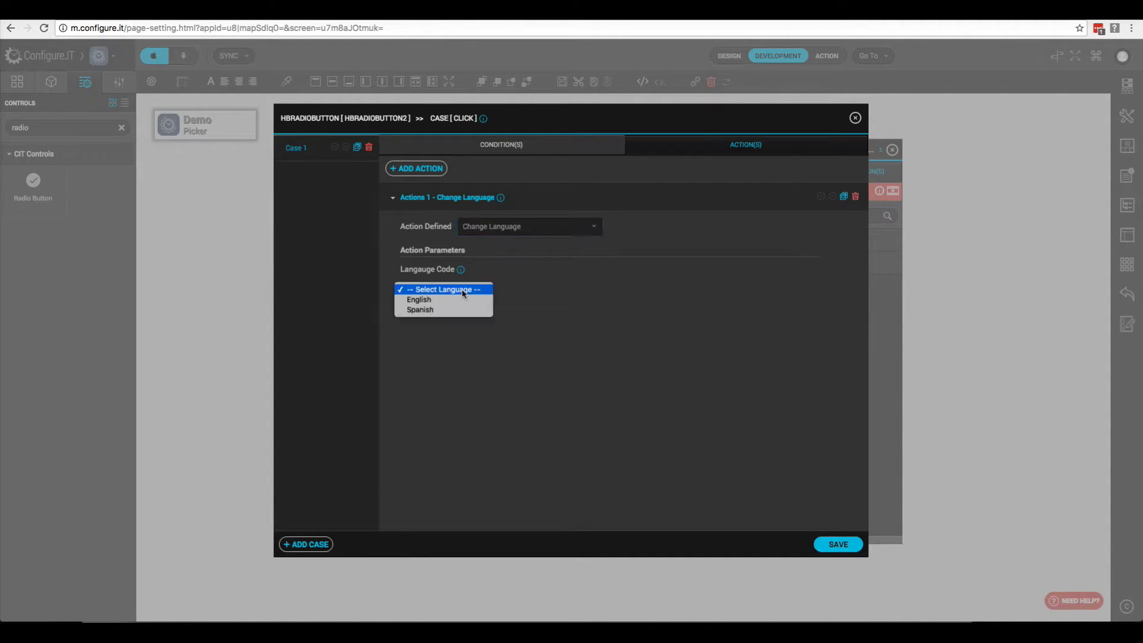
{"action": "left_click", "coordinate": [428, 311]}
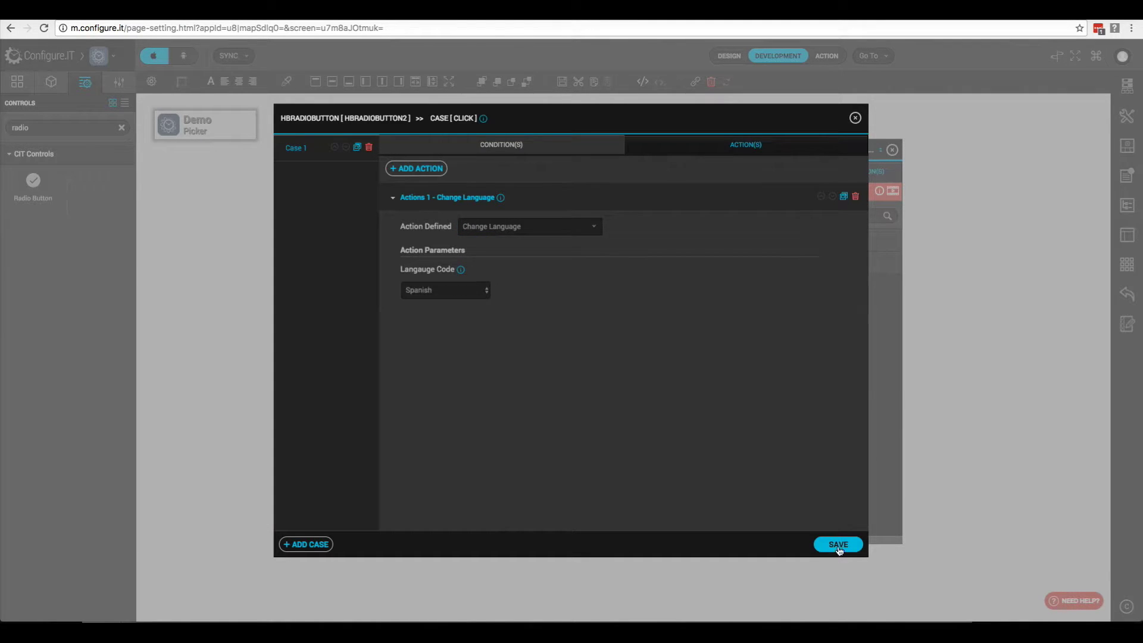
{"action": "left_click", "coordinate": [839, 544]}
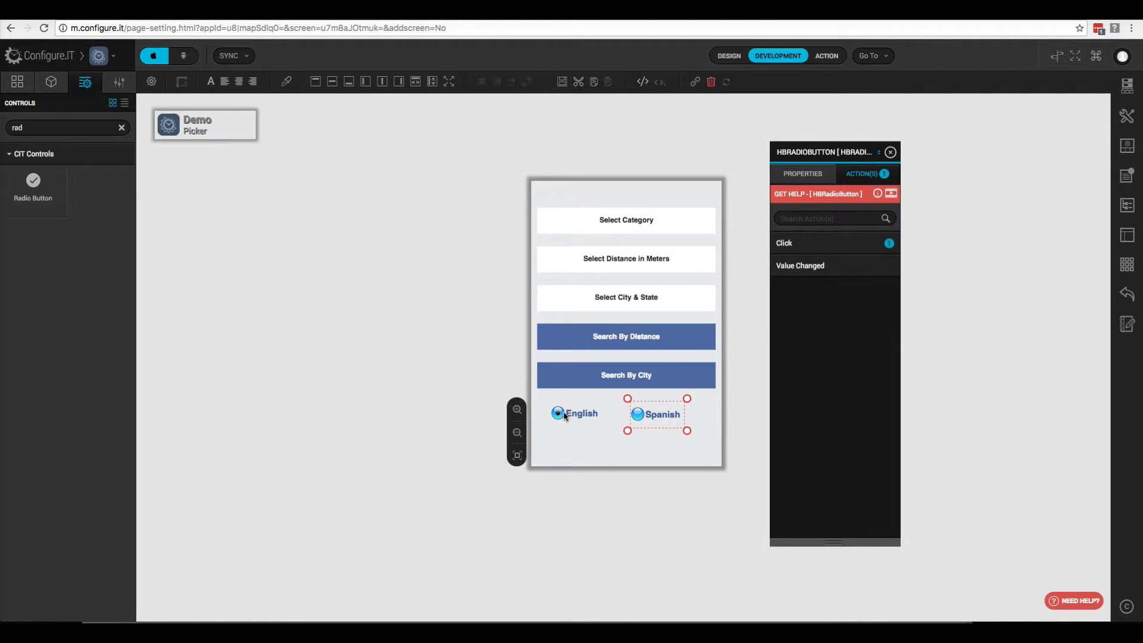
- Assign a Change Language action with language code English to the English radio button's Click event and save it
{"action": "left_click", "coordinate": [564, 415]}
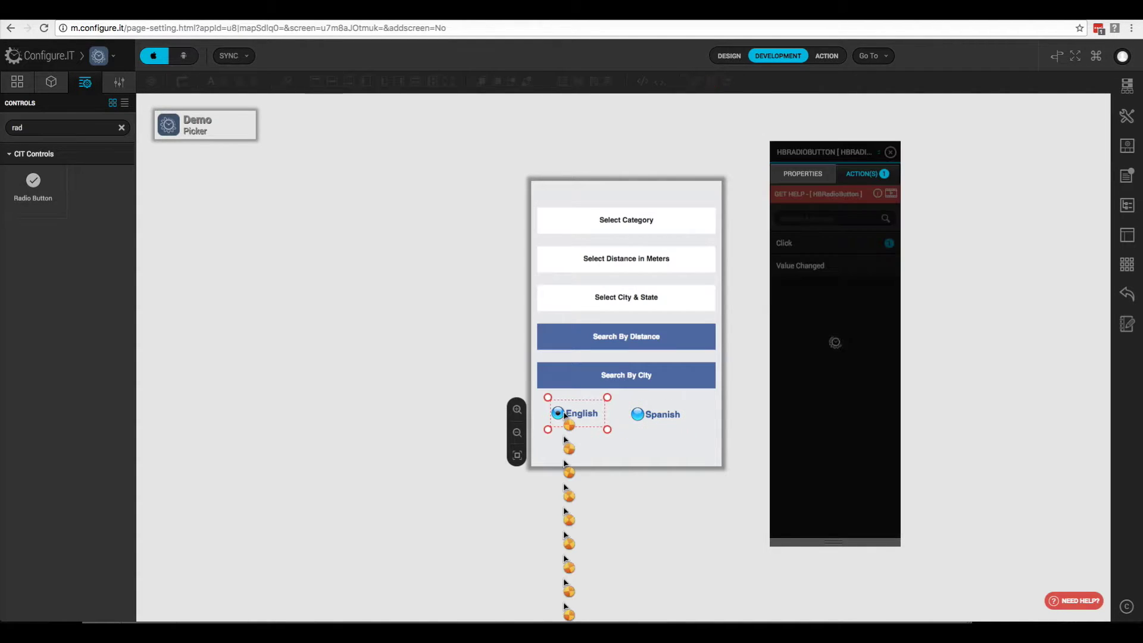
{"action": "left_click", "coordinate": [866, 174]}
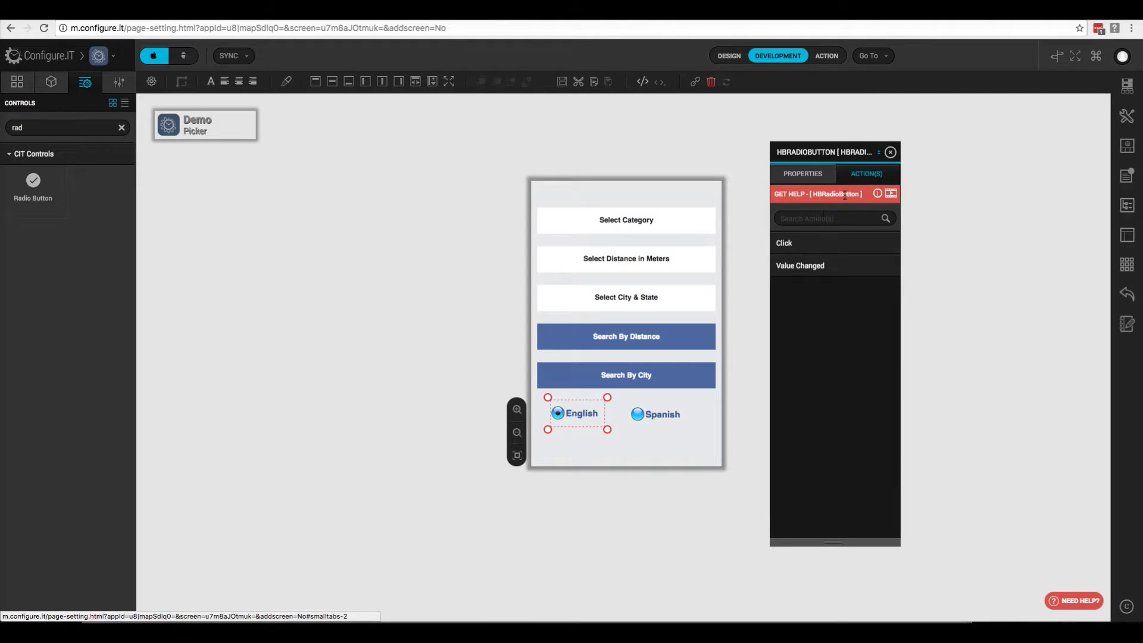
{"action": "left_click", "coordinate": [784, 243]}
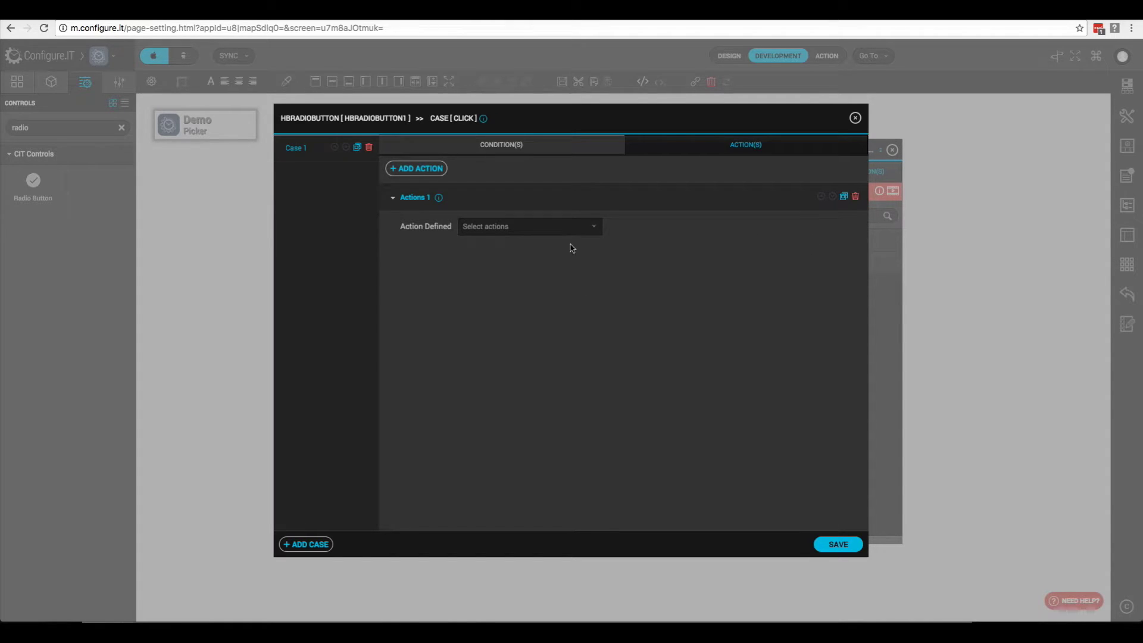
{"action": "left_click", "coordinate": [585, 231]}
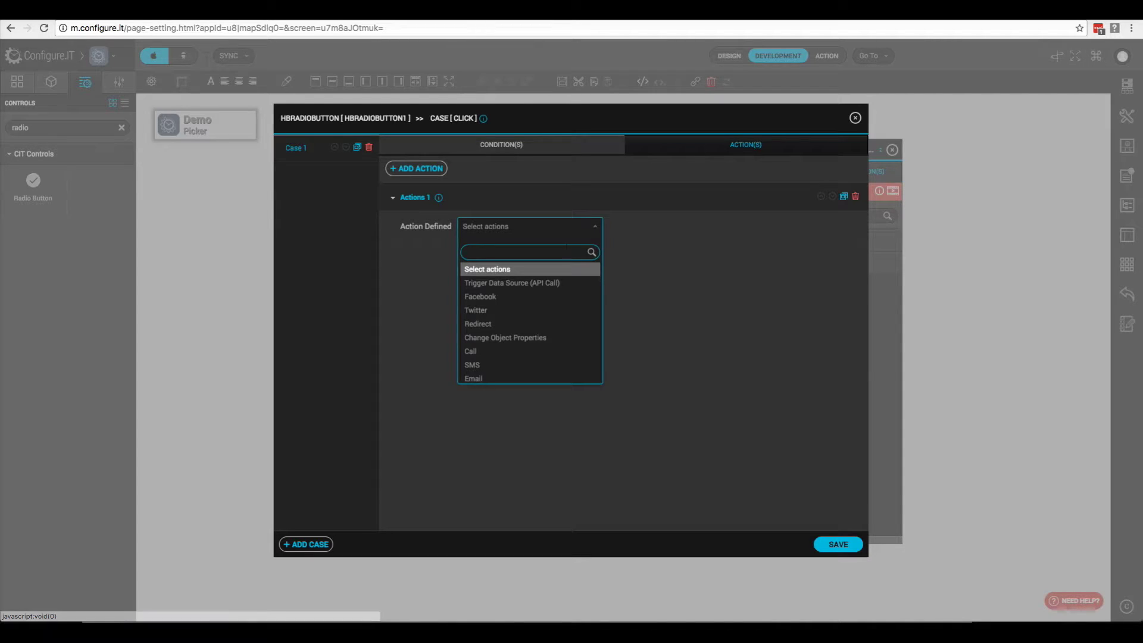
{"action": "type", "text": "chan"}
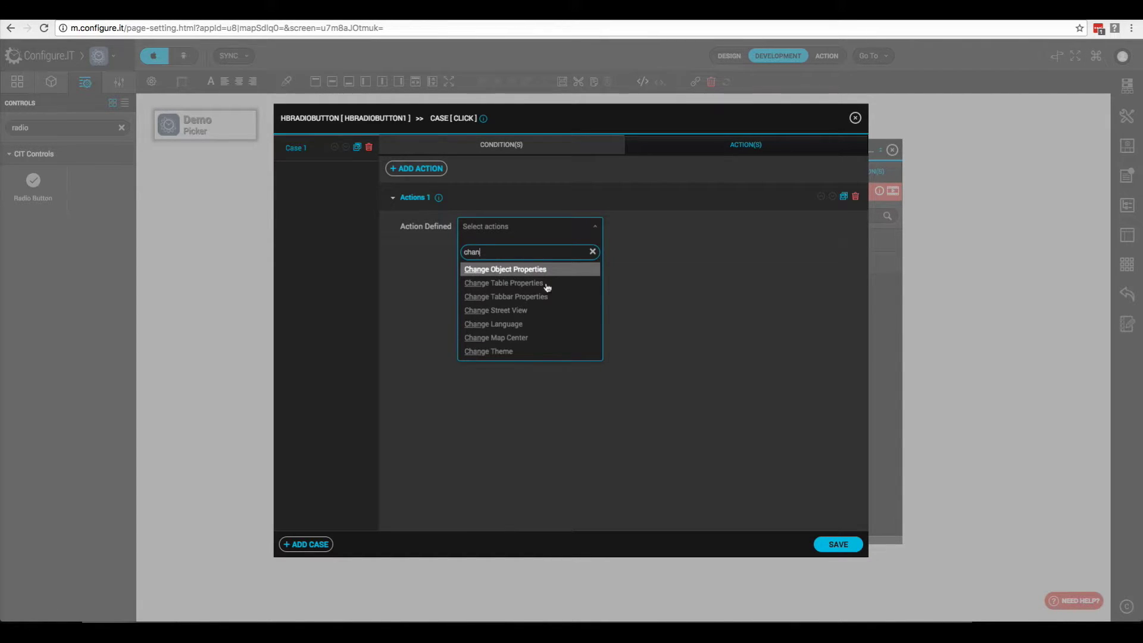
{"action": "left_click", "coordinate": [515, 328]}
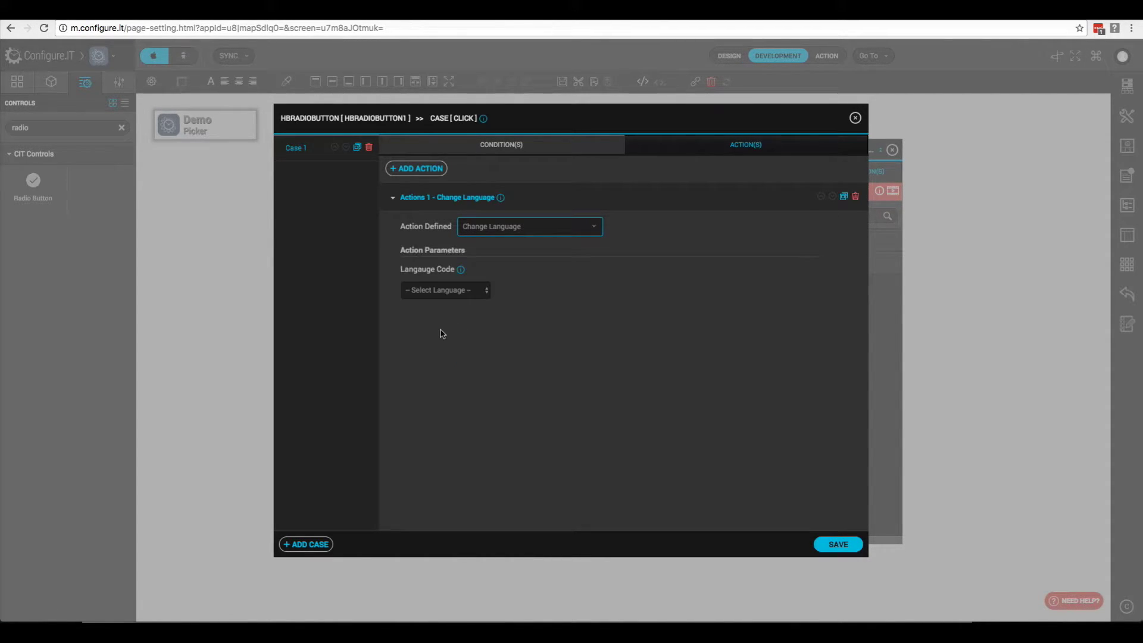
{"action": "left_click", "coordinate": [449, 294]}
{"action": "left_click", "coordinate": [439, 300]}
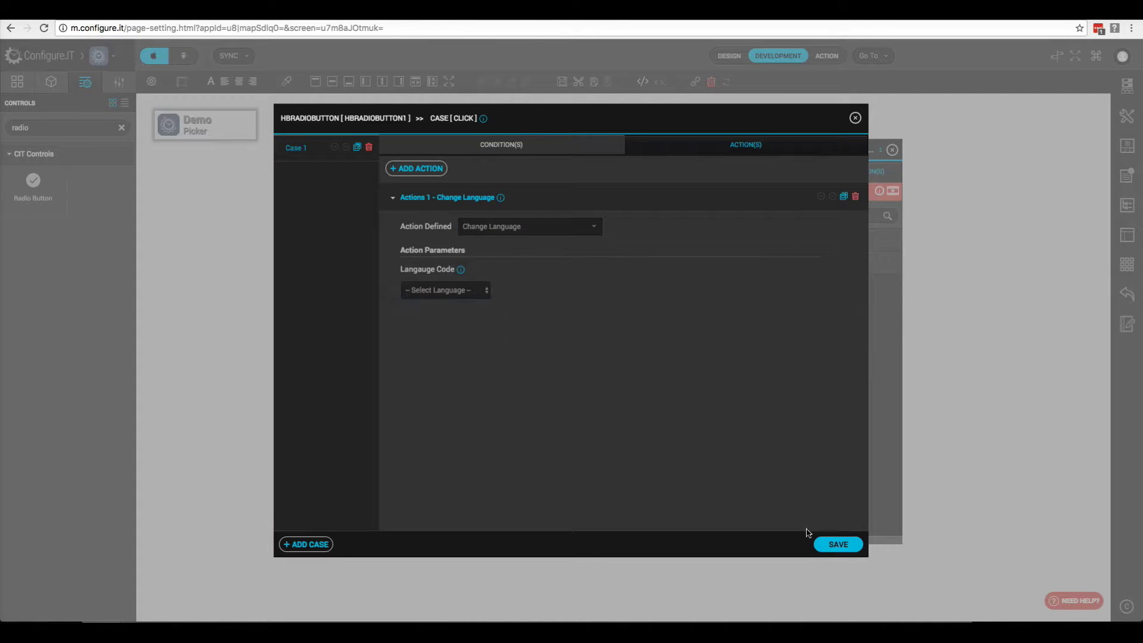
{"action": "left_click", "coordinate": [836, 545]}
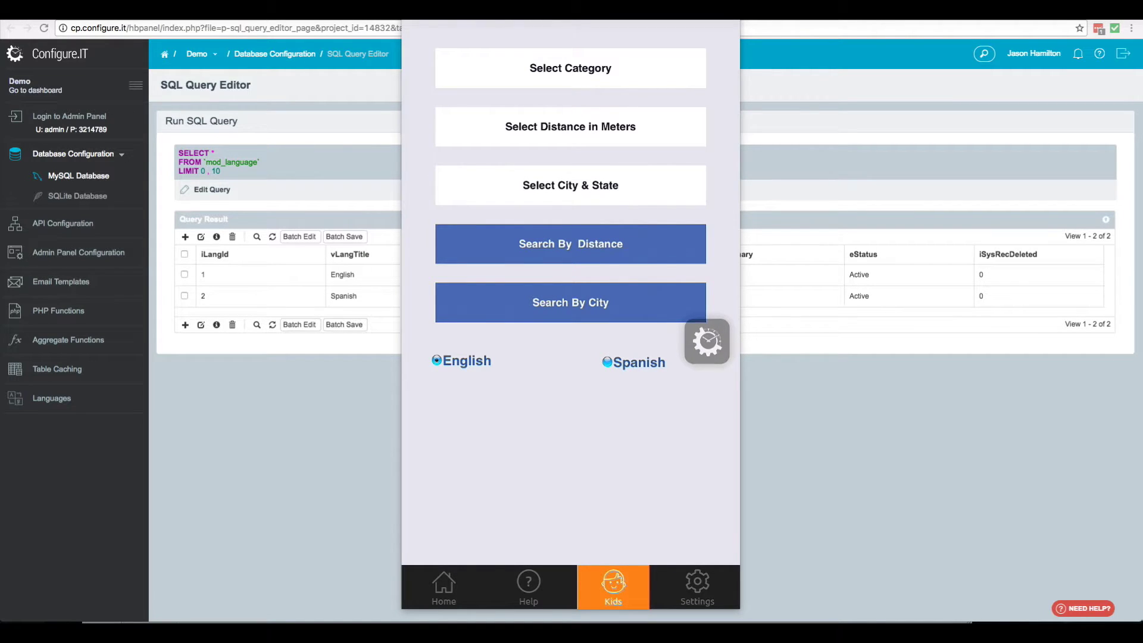
- Test the language radio buttons in the running Demo app by alternating between Spanish and English
{"action": "left_click", "coordinate": [607, 362]}
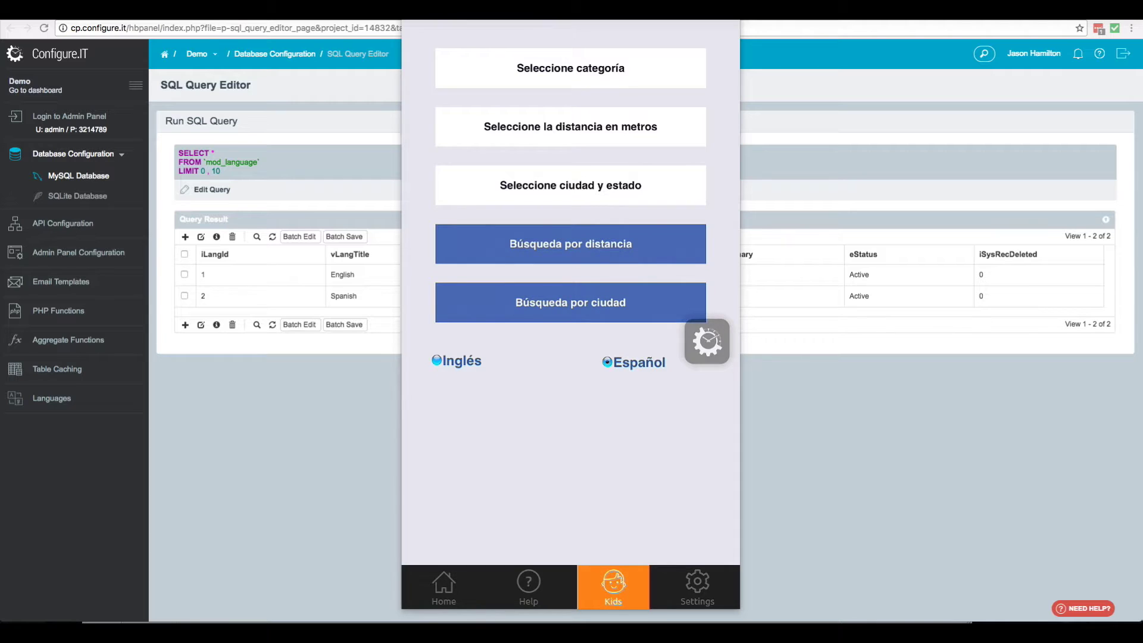
{"action": "left_click", "coordinate": [437, 360]}
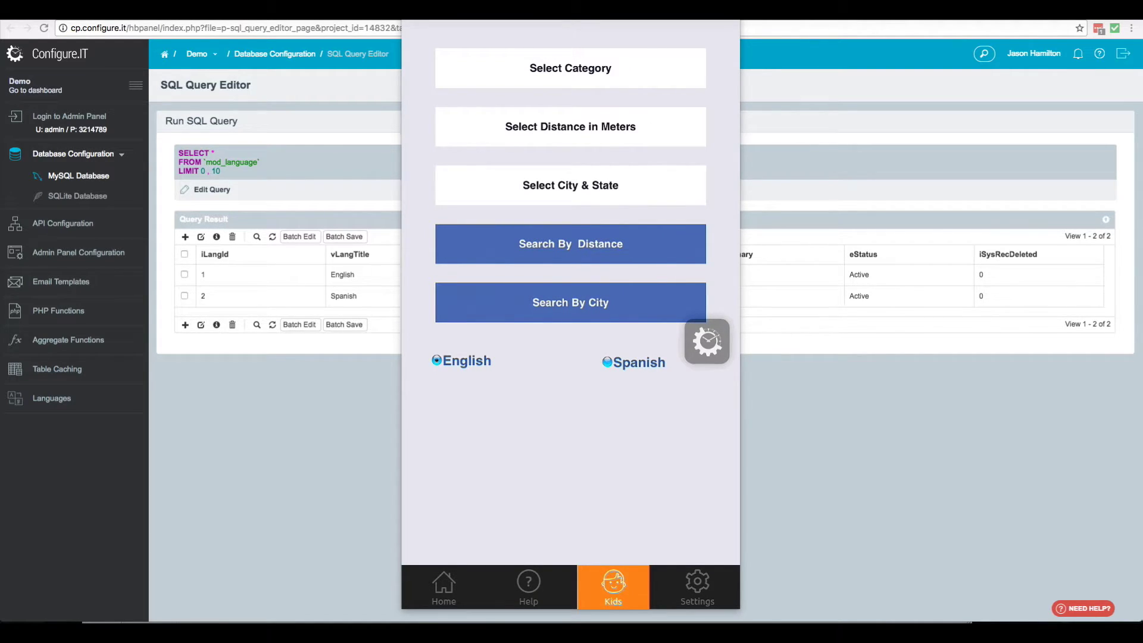
{"action": "left_click", "coordinate": [607, 362]}
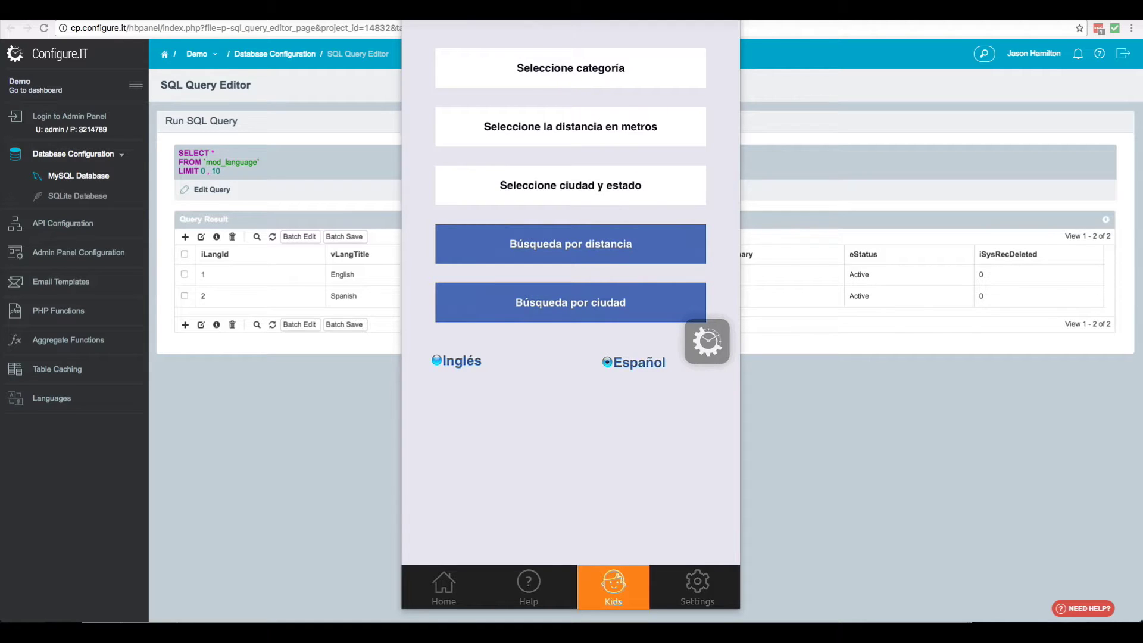
{"action": "left_click", "coordinate": [437, 360]}
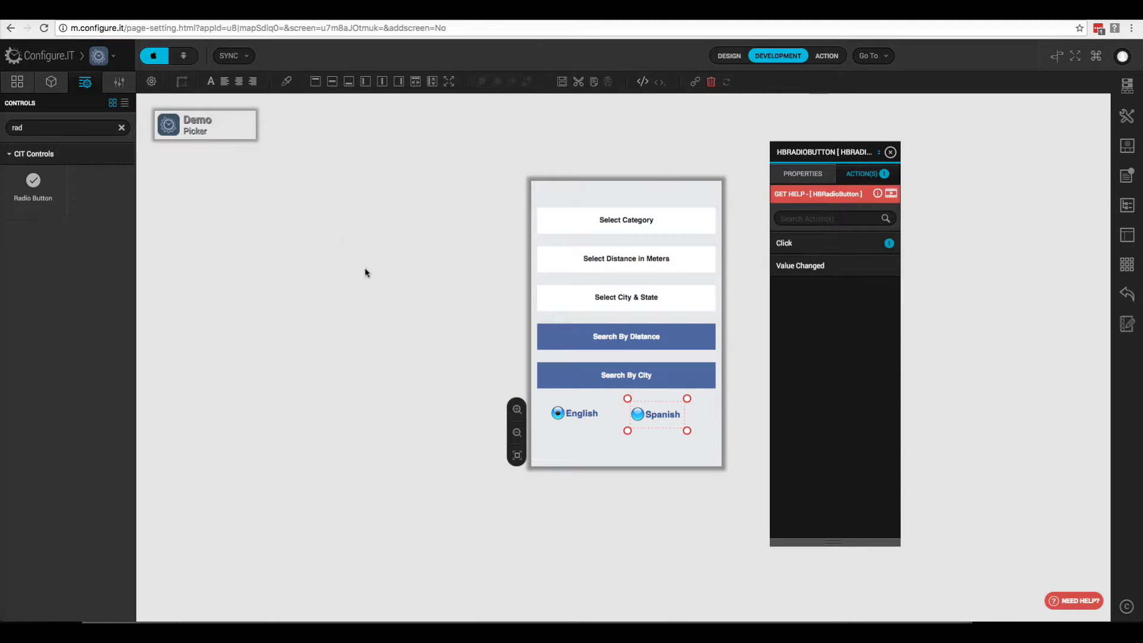
- Enable Tablet as an additional device in the Demo project settings and save the settings
{"action": "left_click", "coordinate": [113, 58]}
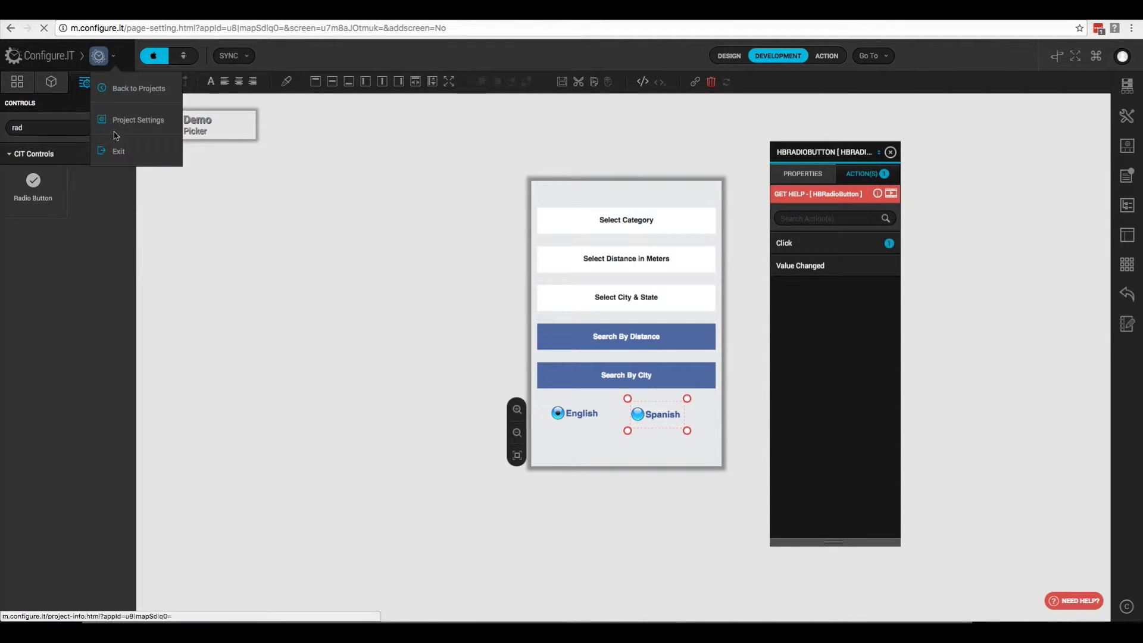
{"action": "left_click", "coordinate": [125, 122]}
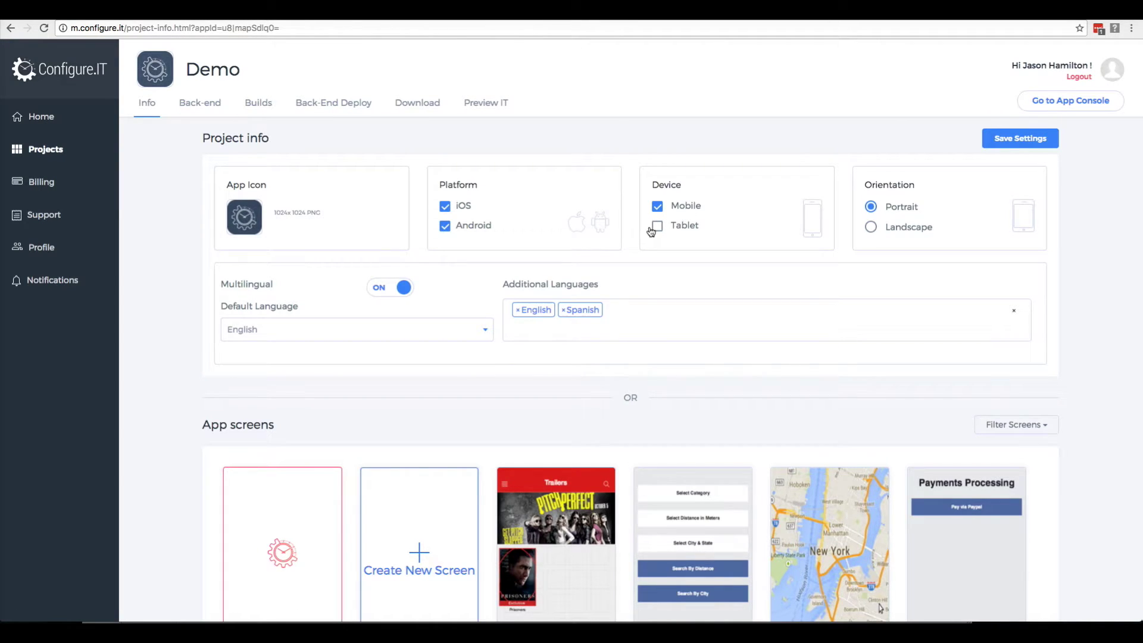
{"action": "left_click", "coordinate": [658, 232]}
{"action": "left_click", "coordinate": [1018, 141]}
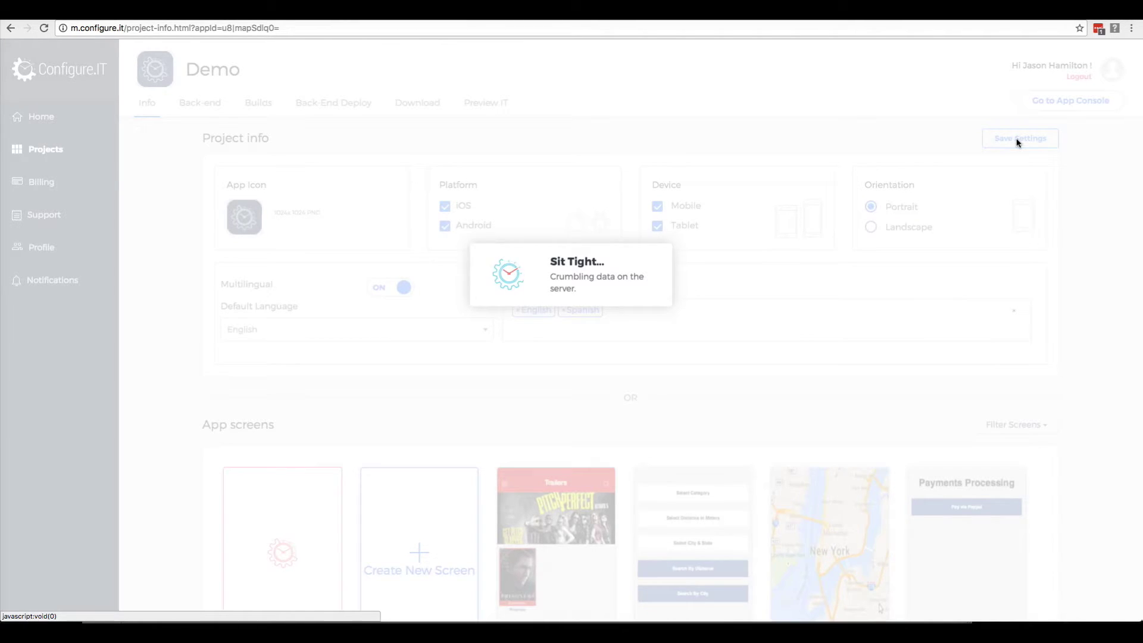
- Return to the app console and view the Picker screen's tablet layout, then its mobile layout again
{"action": "left_click", "coordinate": [1054, 107]}
{"action": "left_click", "coordinate": [1054, 107]}
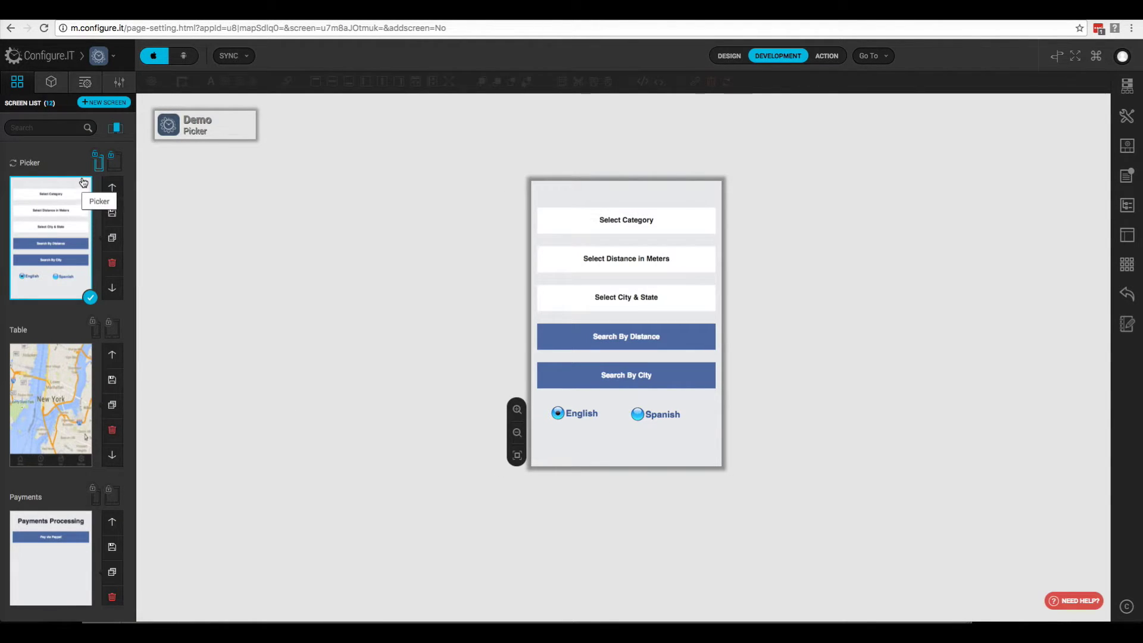
{"action": "left_click", "coordinate": [116, 170]}
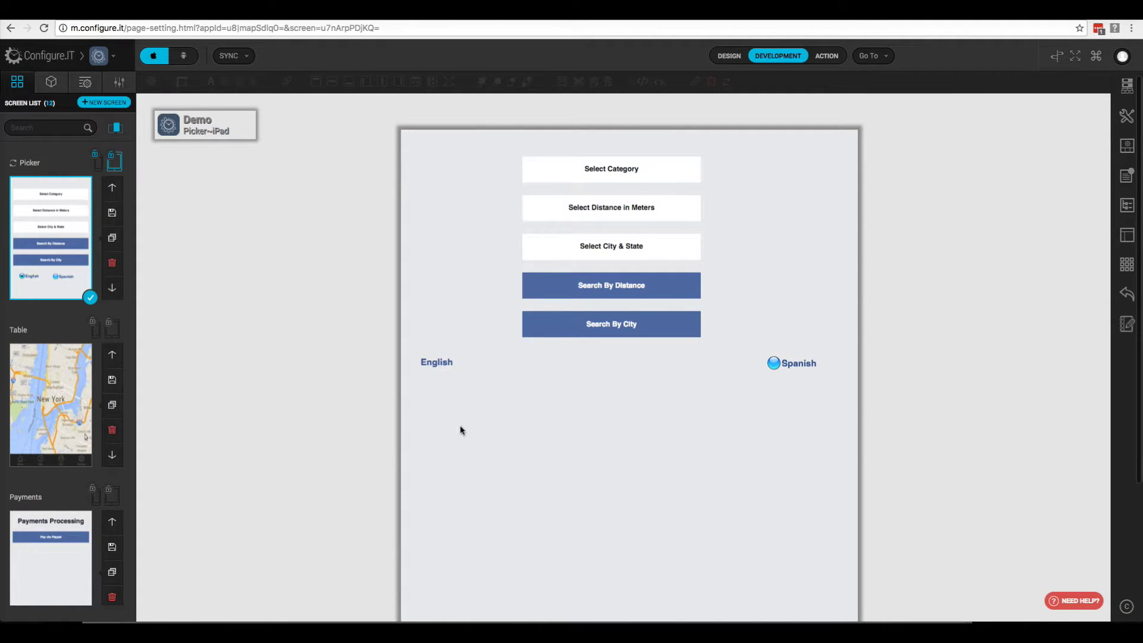
{"action": "left_click", "coordinate": [98, 165]}
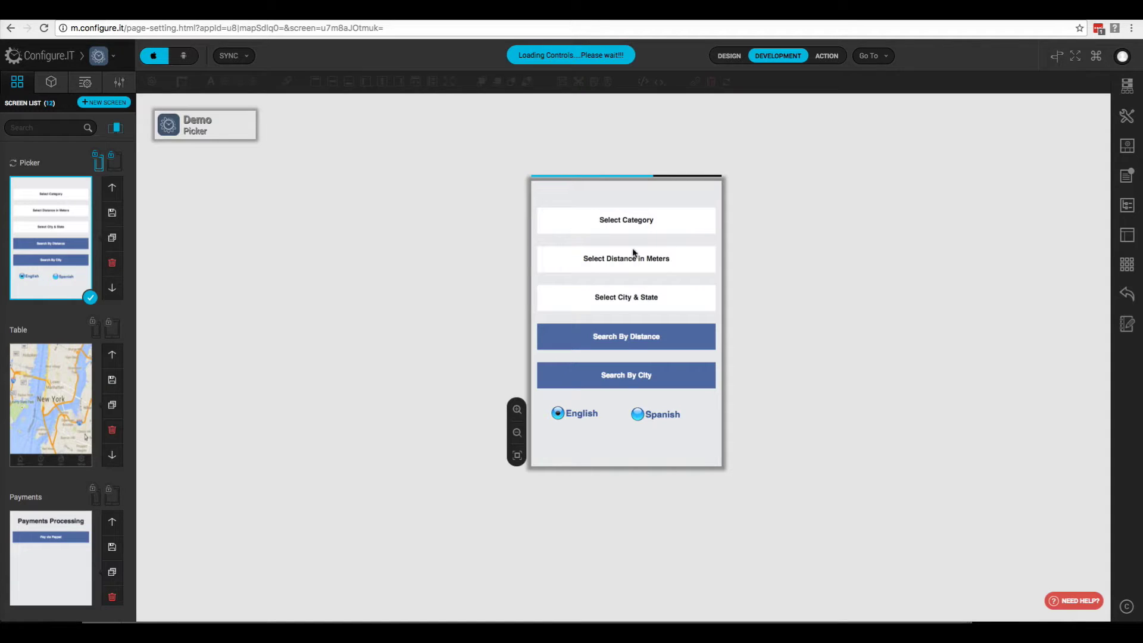
- Set the Select Category picker's resizing flags to anchor its top, left and right margins with flexible width, and save
{"action": "left_click", "coordinate": [671, 220]}
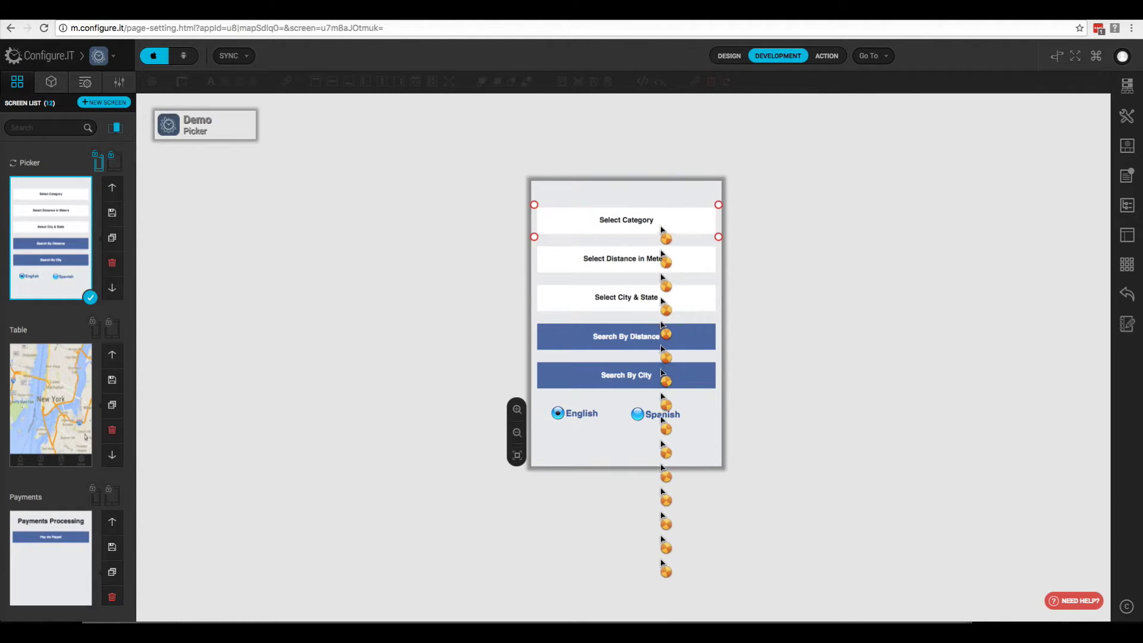
{"action": "type", "text": "hide"}
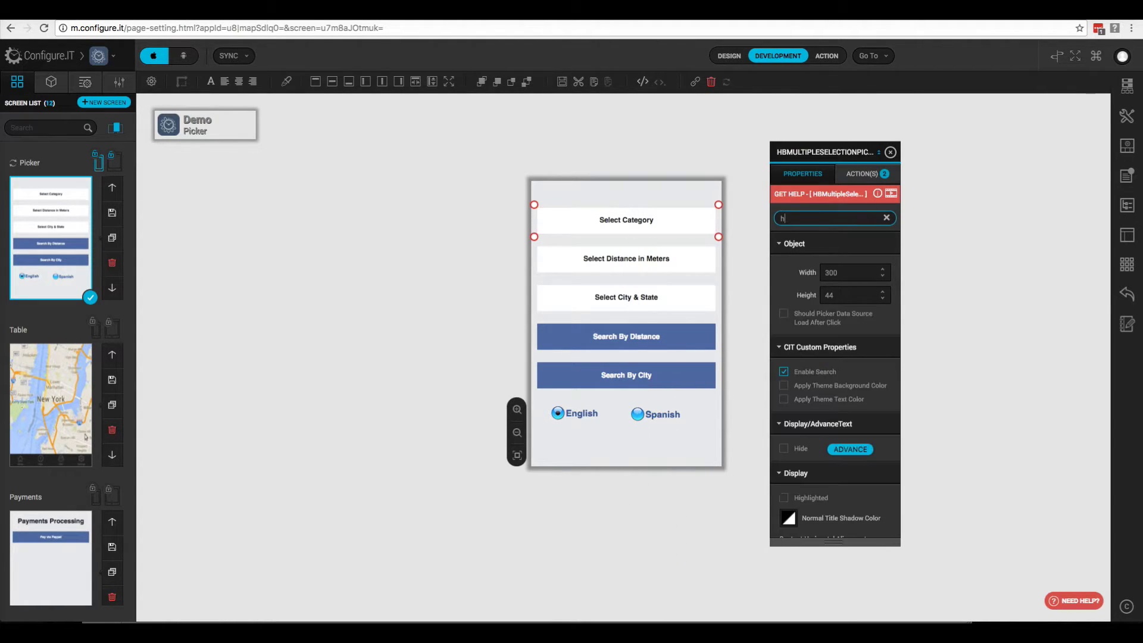
{"action": "left_click", "coordinate": [851, 270]}
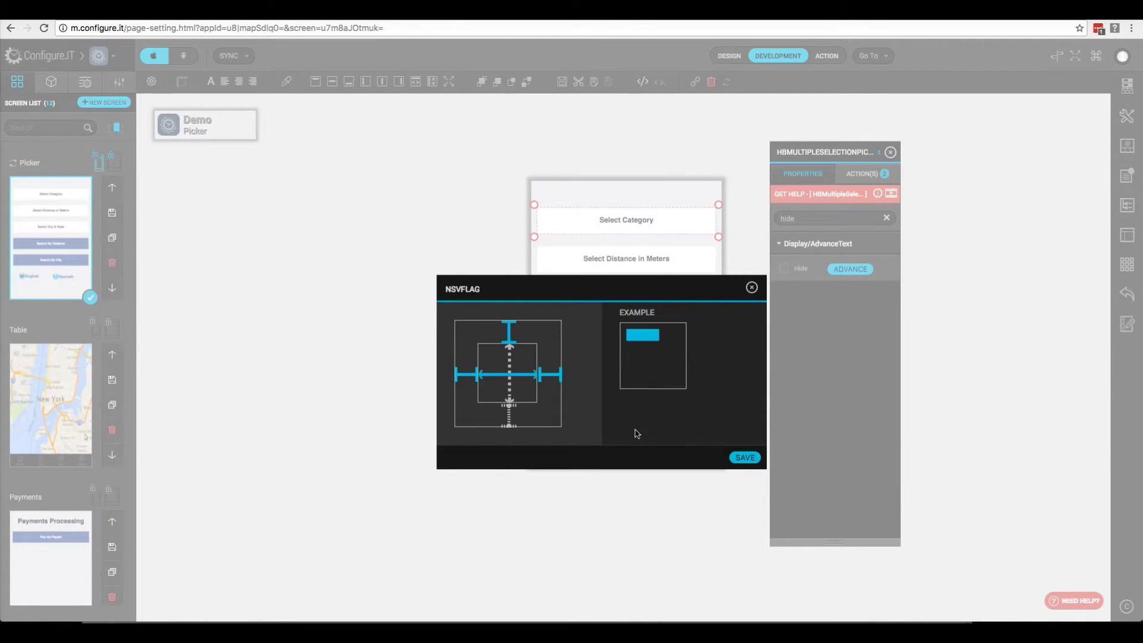
{"action": "left_click", "coordinate": [743, 458]}
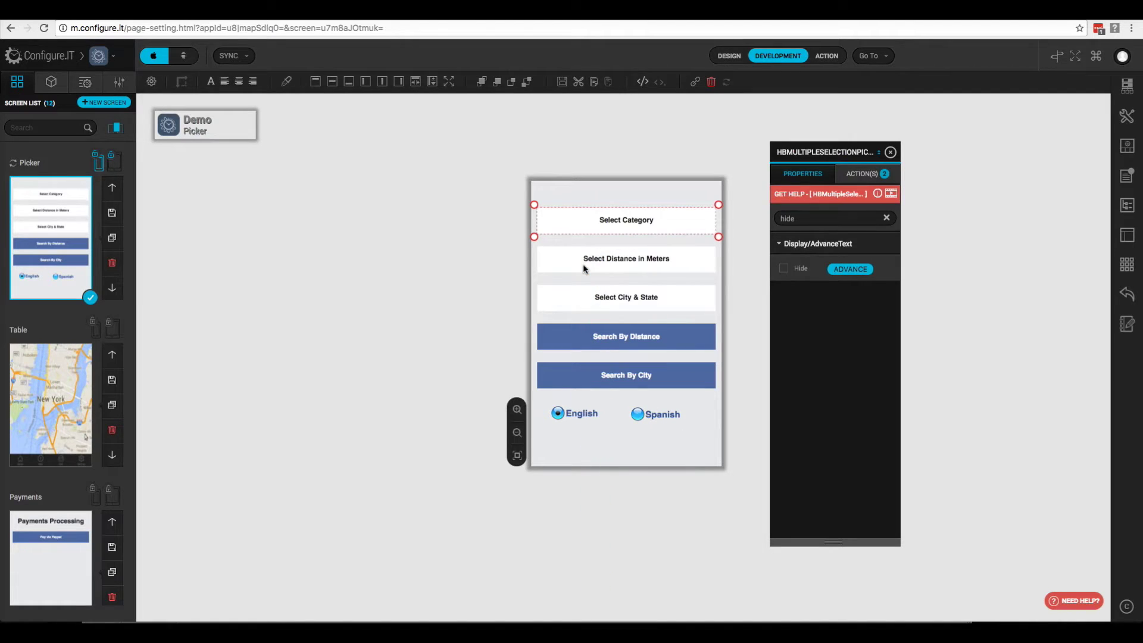
- Add left and right anchors and flexible width to the Search By Distance button's resizing flags, and save
{"action": "left_click", "coordinate": [585, 333]}
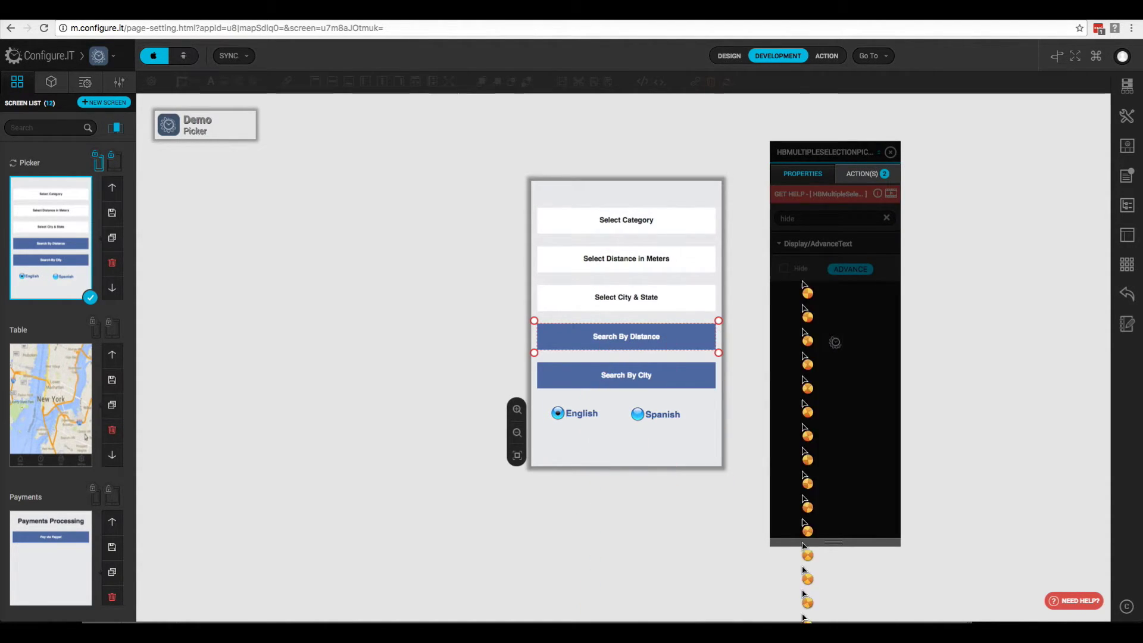
{"action": "left_click", "coordinate": [807, 219]}
{"action": "type", "text": "hide"}
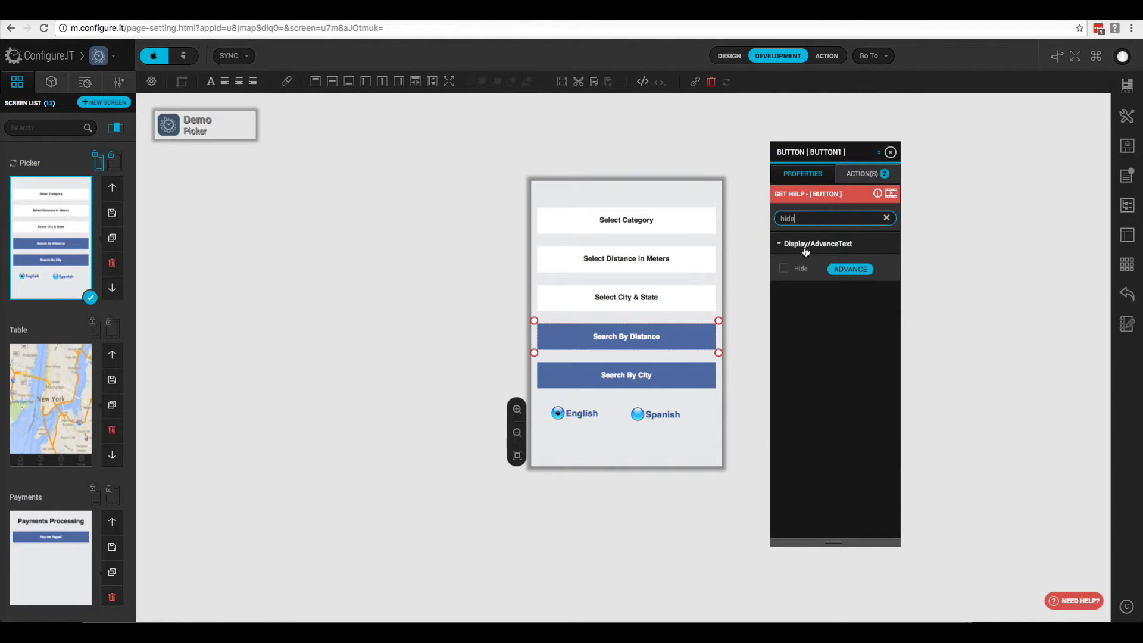
{"action": "left_click", "coordinate": [845, 269]}
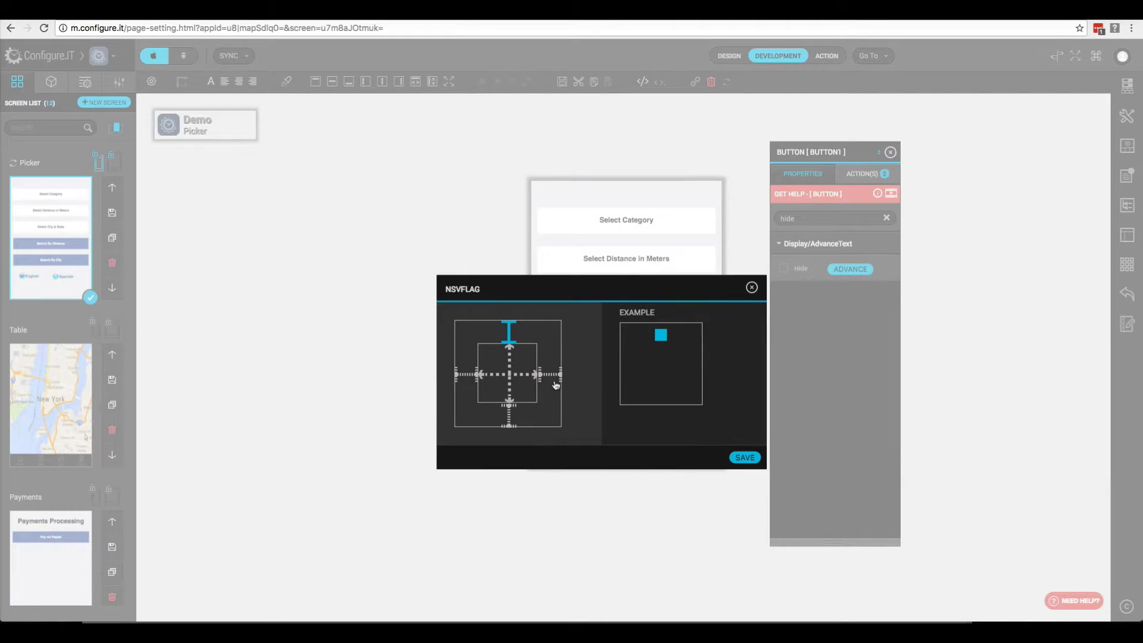
{"action": "left_click", "coordinate": [466, 379]}
{"action": "left_click", "coordinate": [505, 375]}
{"action": "left_click", "coordinate": [548, 375]}
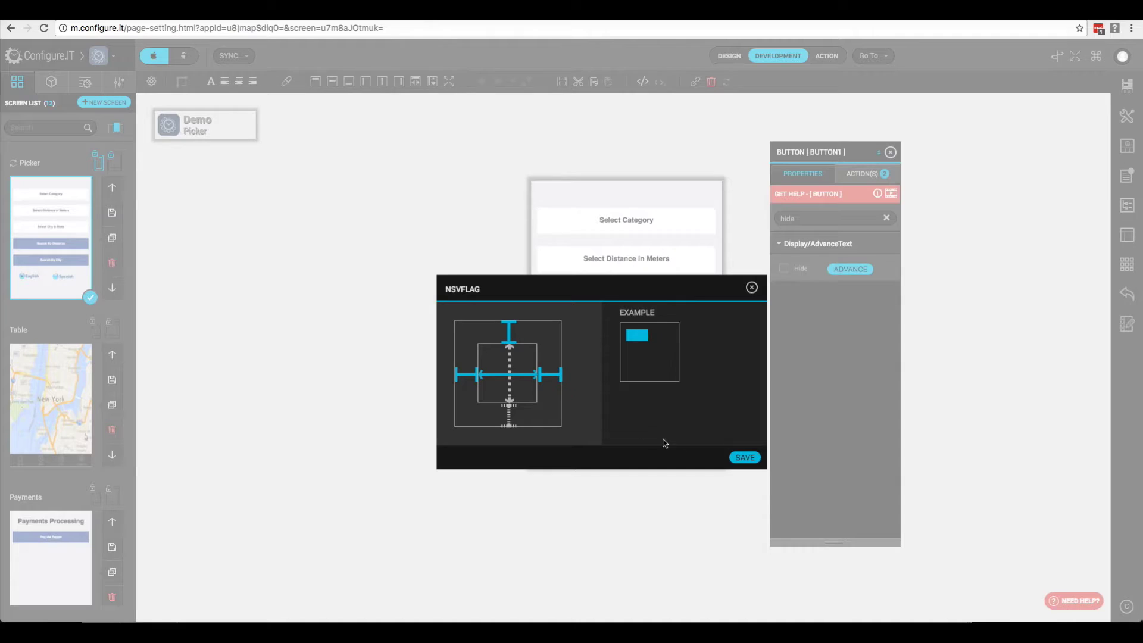
{"action": "left_click", "coordinate": [745, 458]}
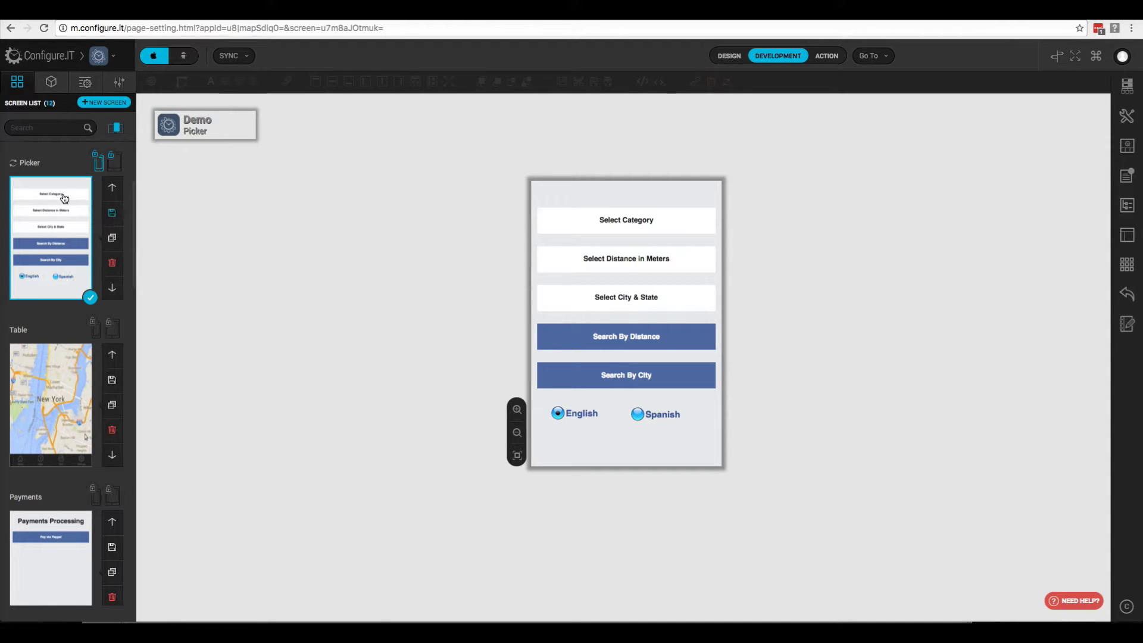
- Sync all Picker controls to the iPad screen with Sync Datasource and Hard-Sync enabled, and view the tablet layout
{"action": "left_click", "coordinate": [13, 164]}
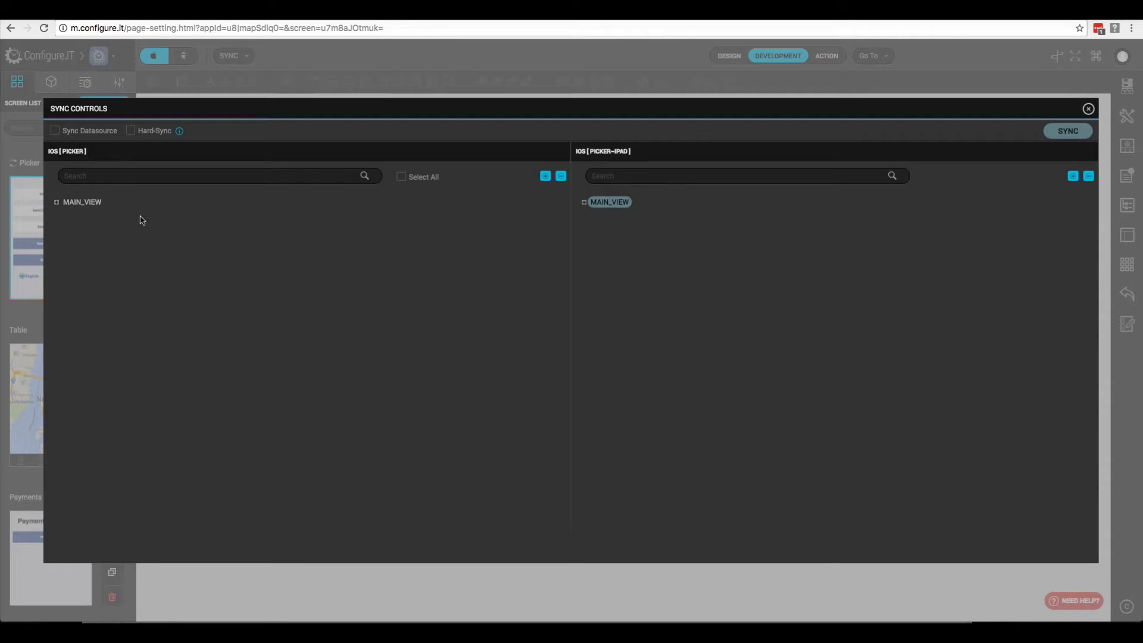
{"action": "left_click", "coordinate": [58, 204]}
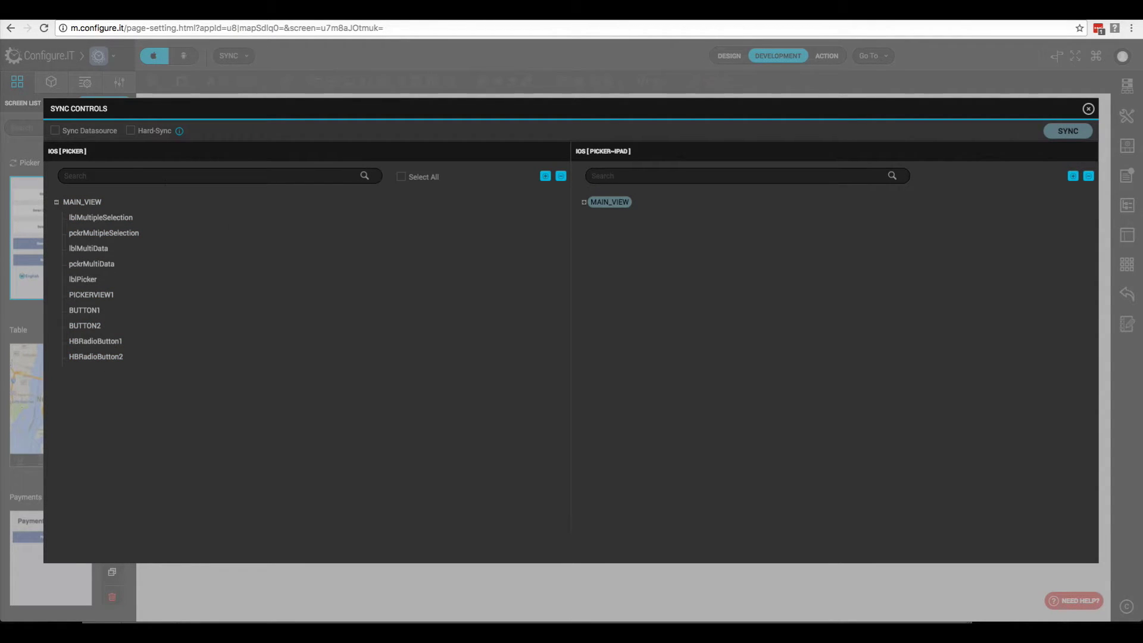
{"action": "left_click", "coordinate": [402, 177]}
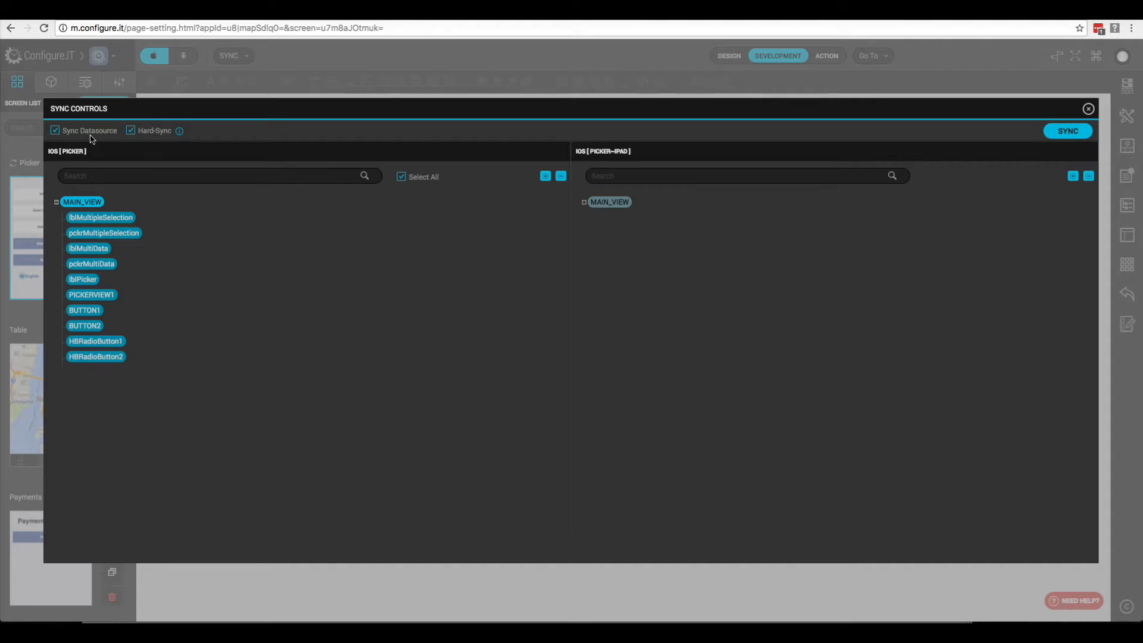
{"action": "mouse_move", "coordinate": [178, 131]}
{"action": "left_click", "coordinate": [1070, 136]}
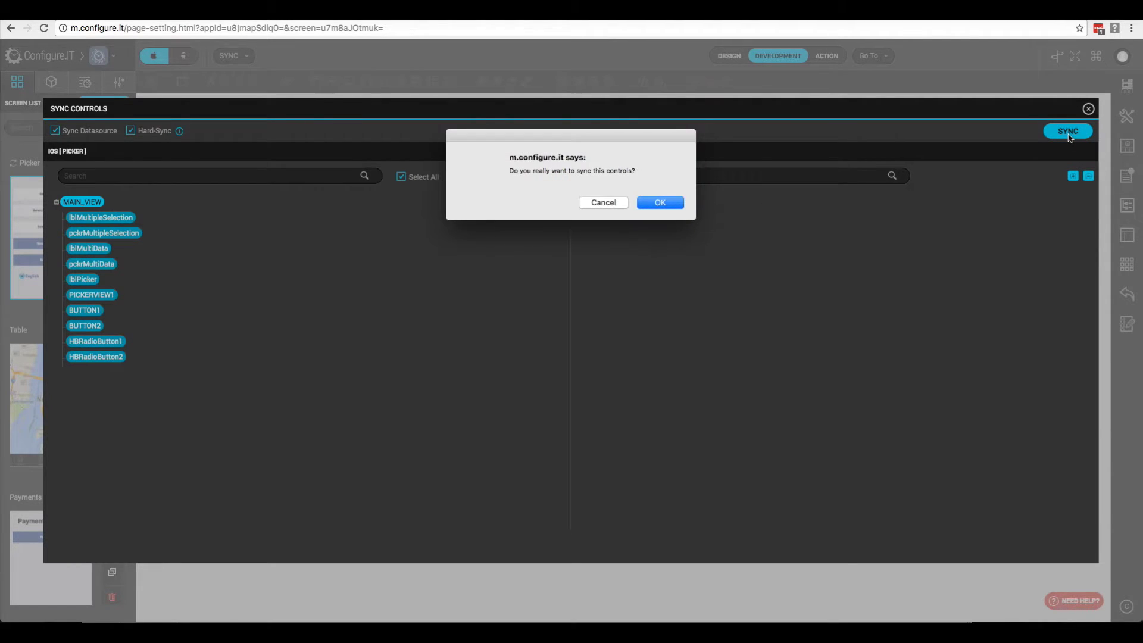
{"action": "left_click", "coordinate": [665, 204]}
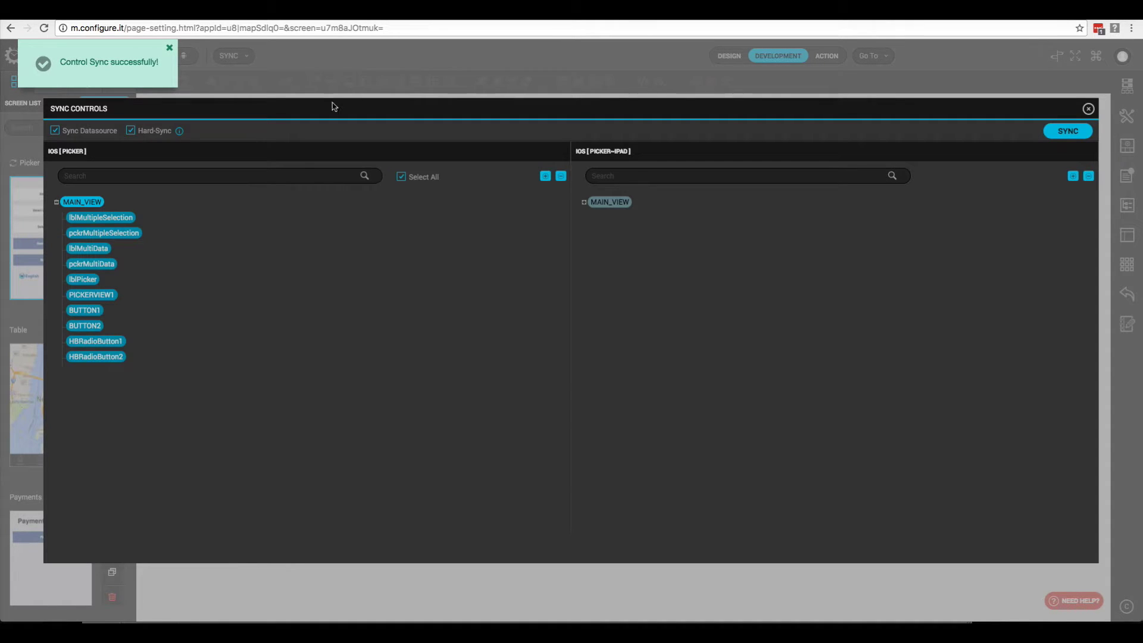
{"action": "left_click", "coordinate": [1088, 109]}
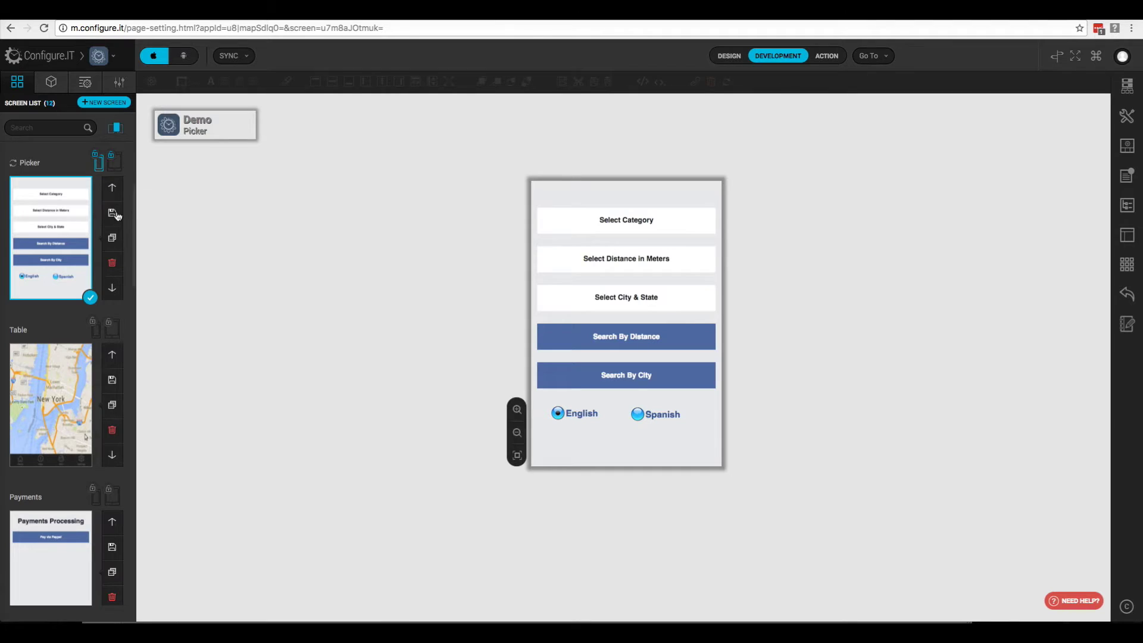
{"action": "left_click", "coordinate": [113, 166]}
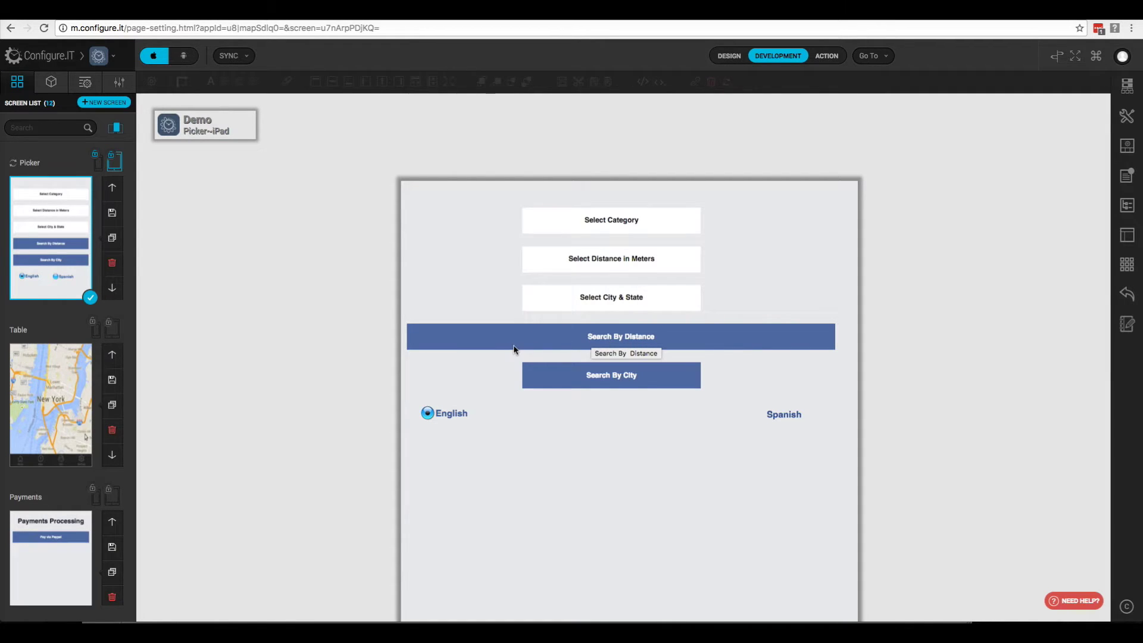
- In the mobile layout, add left and right anchors and flexible width to lblMultipleSelection's resizing flags, and save
{"action": "left_click", "coordinate": [96, 164]}
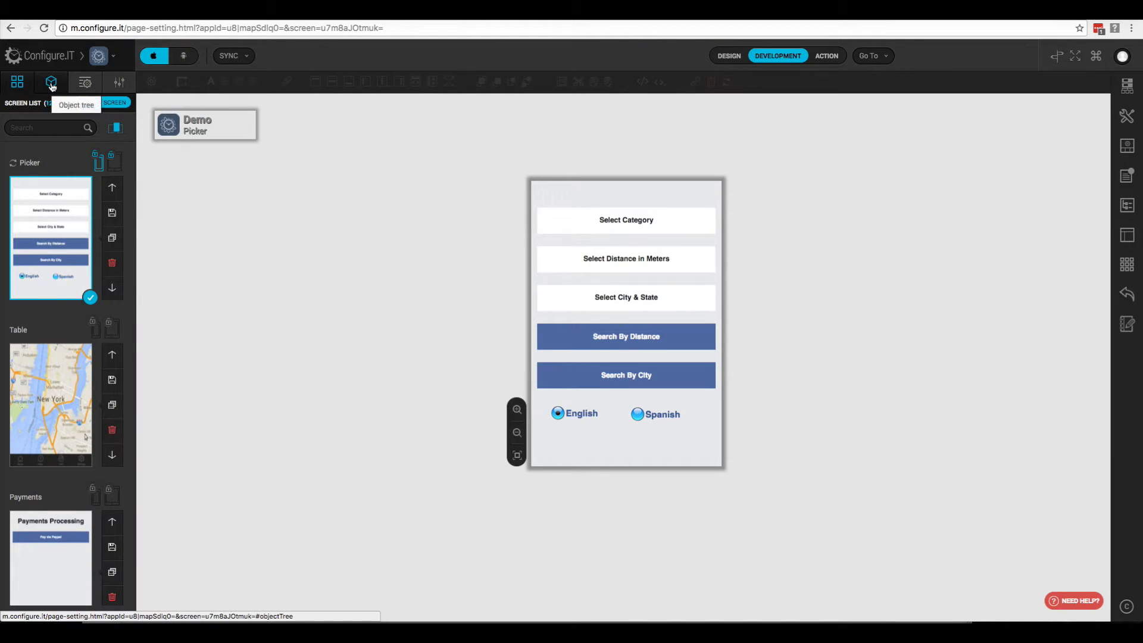
{"action": "left_click", "coordinate": [51, 82]}
{"action": "left_click", "coordinate": [557, 223]}
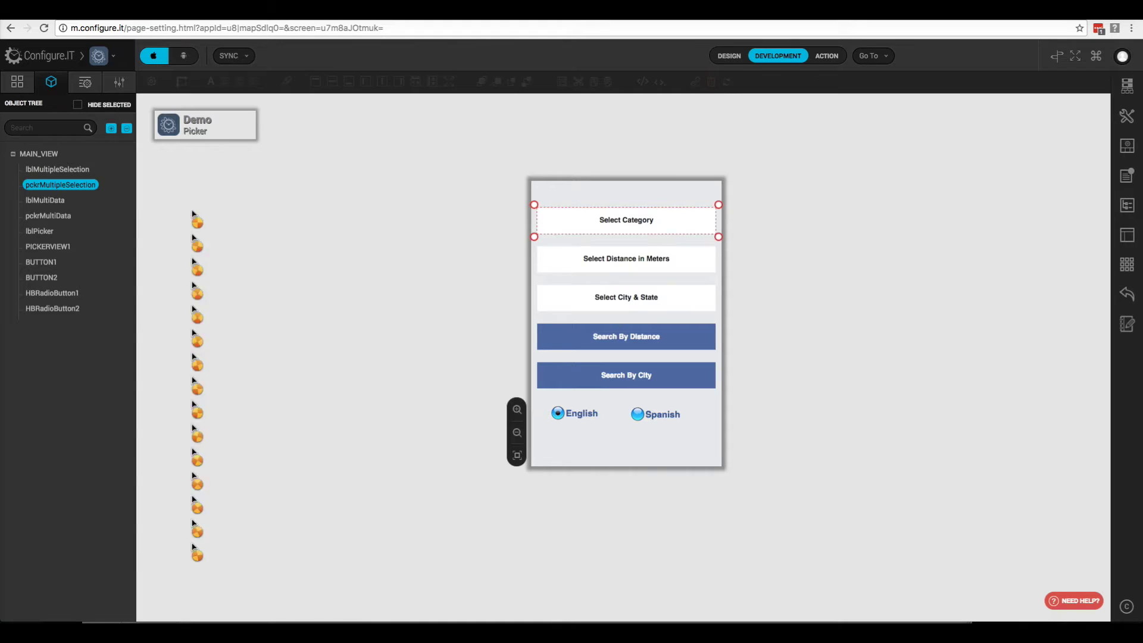
{"action": "left_click", "coordinate": [58, 171]}
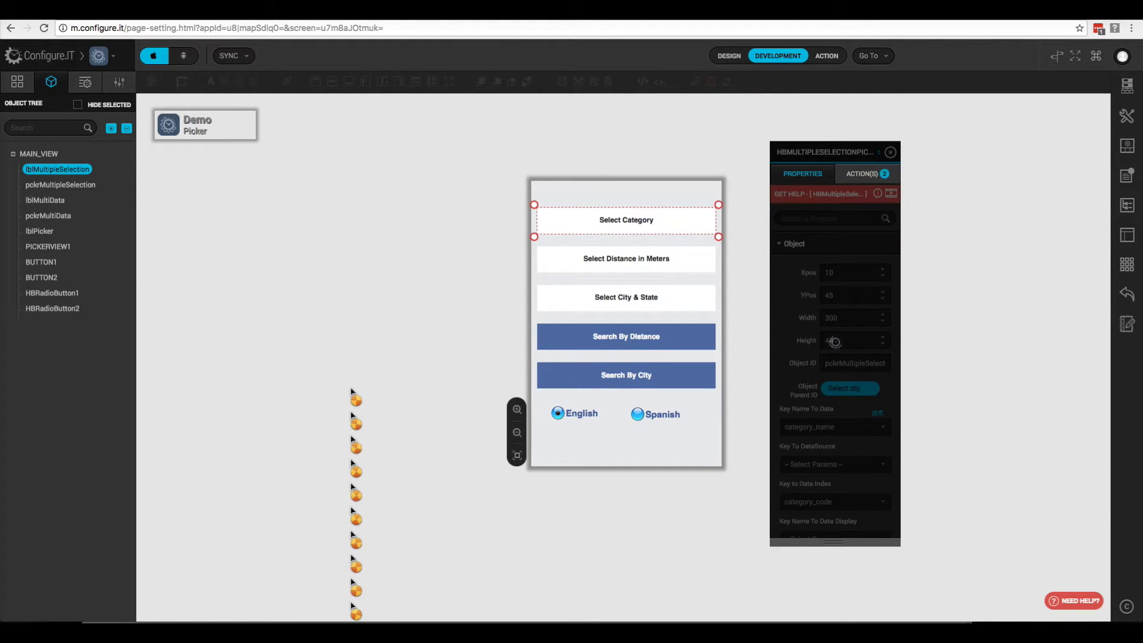
{"action": "left_click", "coordinate": [814, 219]}
{"action": "type", "text": "hide"}
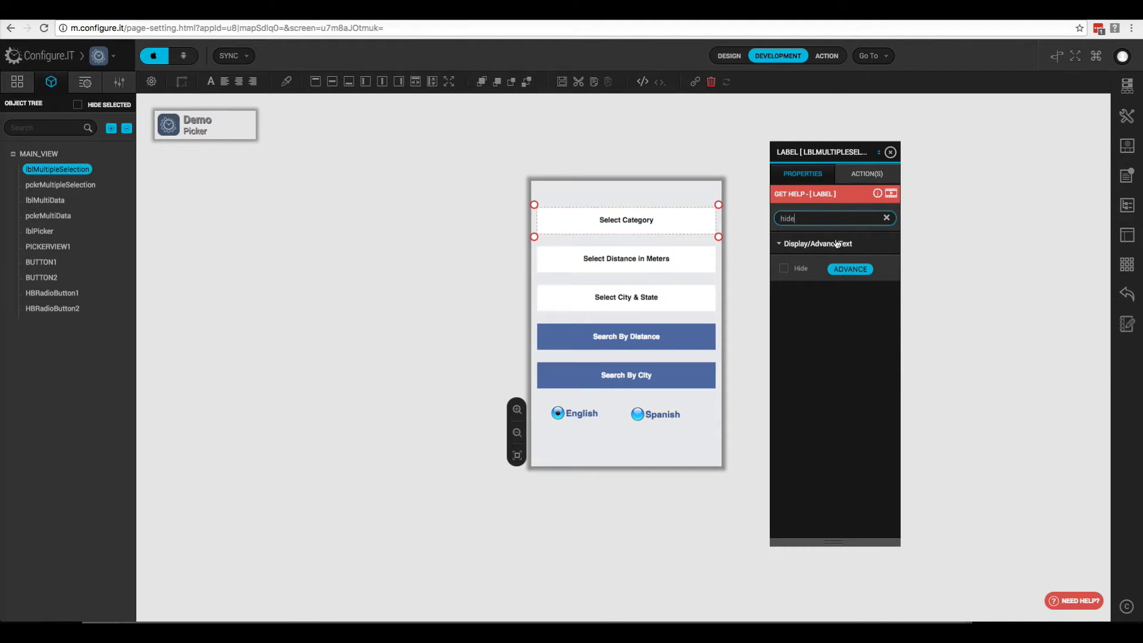
{"action": "left_click", "coordinate": [849, 269]}
{"action": "left_click", "coordinate": [540, 375]}
{"action": "left_click", "coordinate": [511, 374]}
{"action": "left_click", "coordinate": [468, 375]}
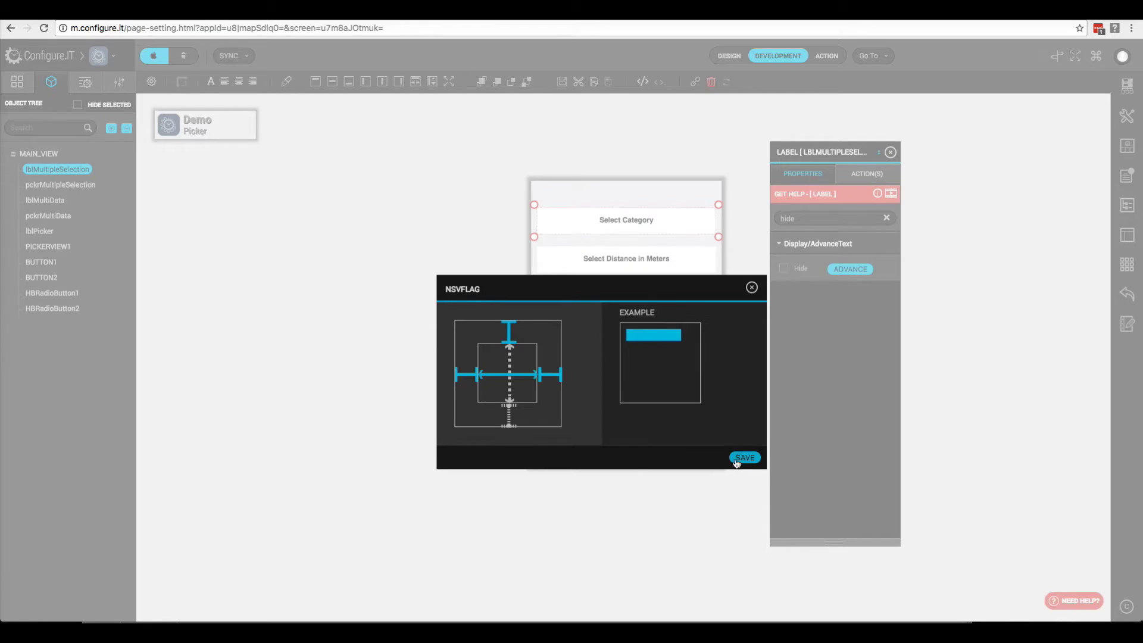
{"action": "left_click", "coordinate": [745, 458]}
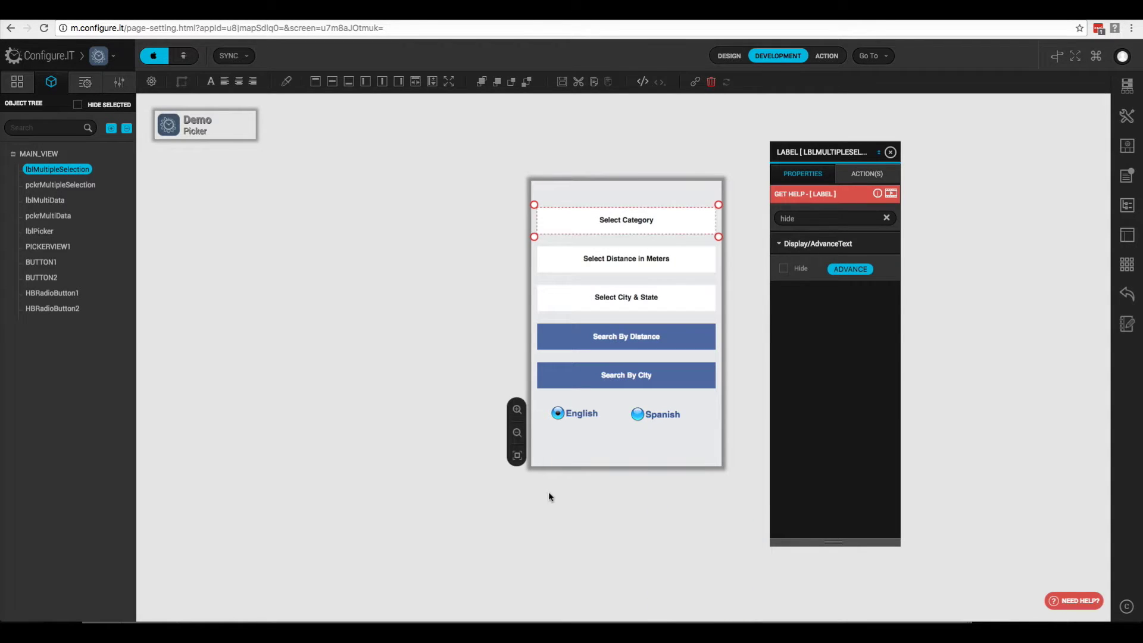
- Sync all Picker controls to the iPad screen again with datasource and hard sync, and check the tablet layout
{"action": "left_click", "coordinate": [239, 57]}
{"action": "left_click", "coordinate": [192, 86]}
{"action": "left_click", "coordinate": [18, 81]}
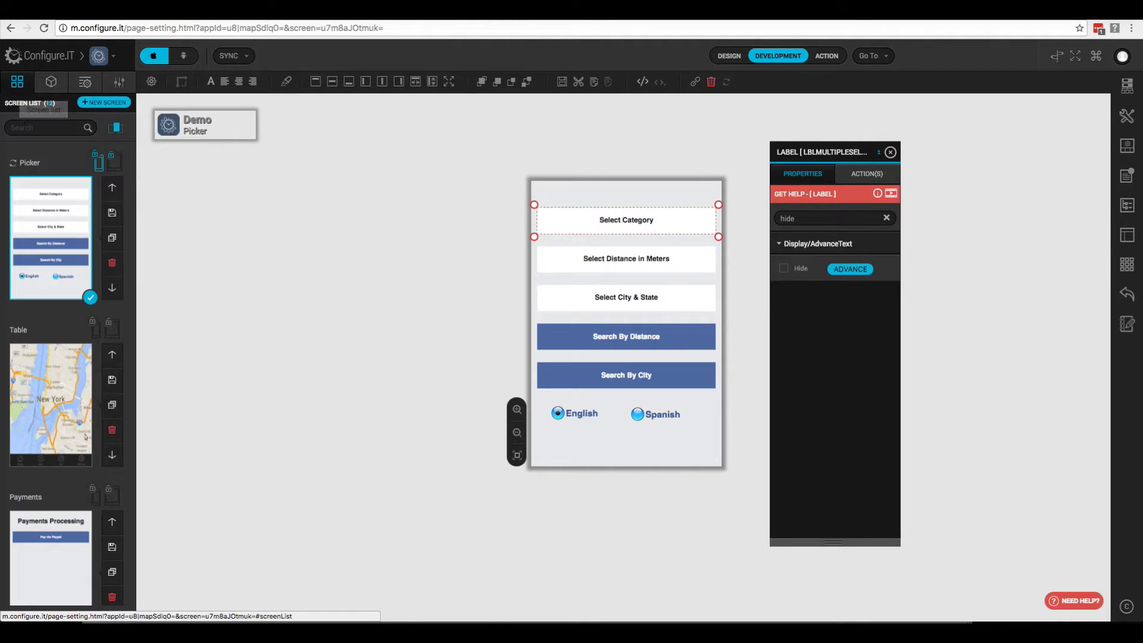
{"action": "left_click", "coordinate": [15, 166]}
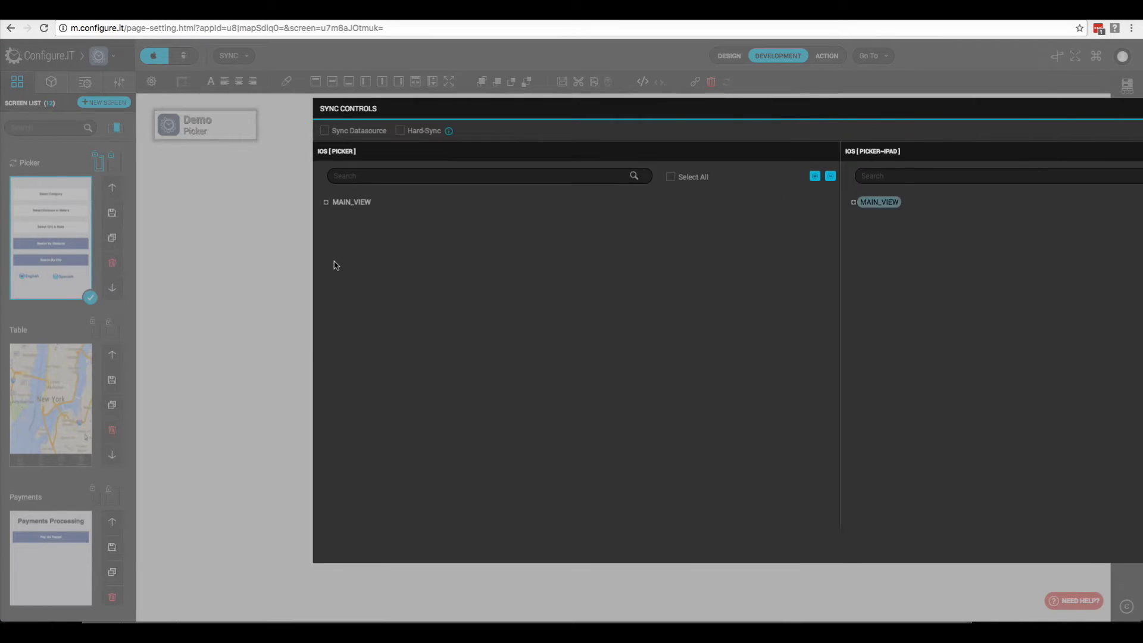
{"action": "left_click", "coordinate": [400, 178]}
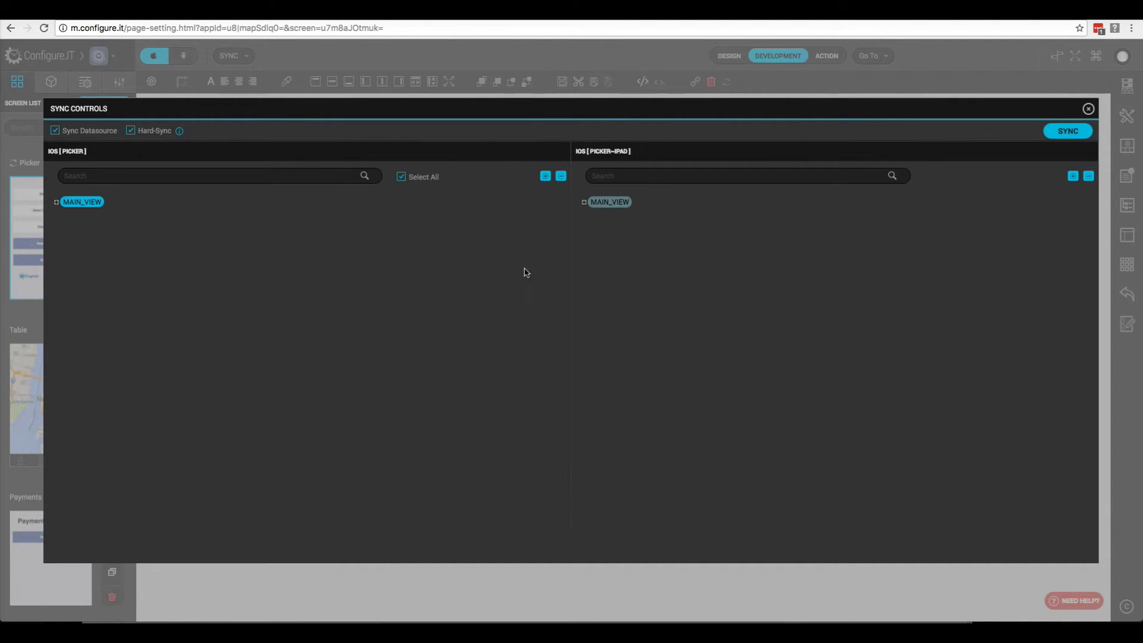
{"action": "left_click", "coordinate": [1068, 131]}
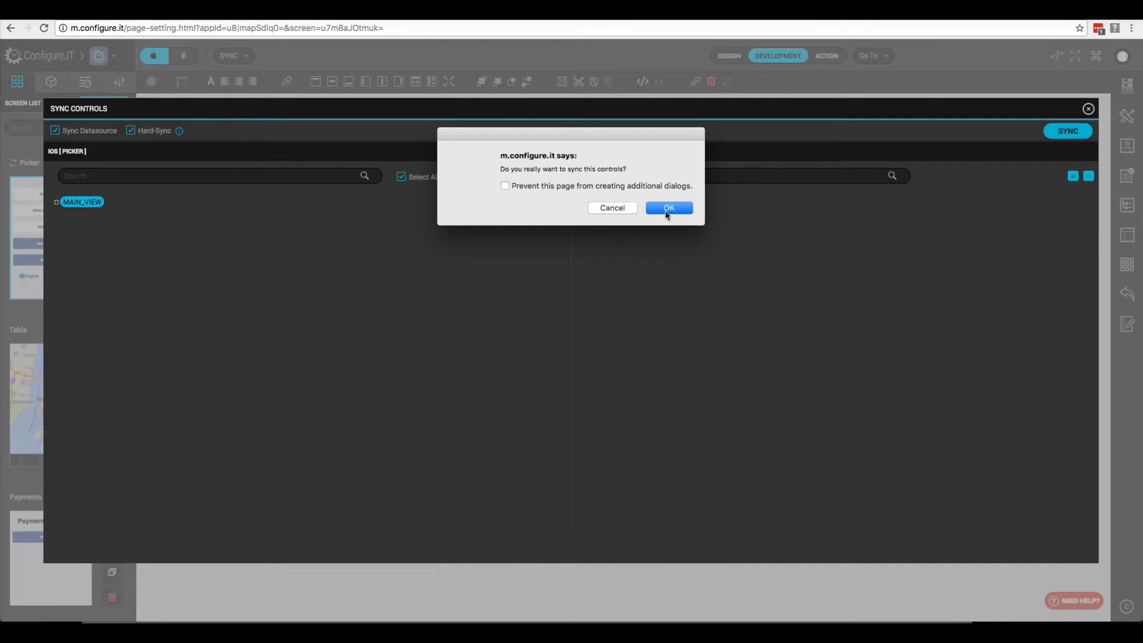
{"action": "left_click", "coordinate": [667, 208]}
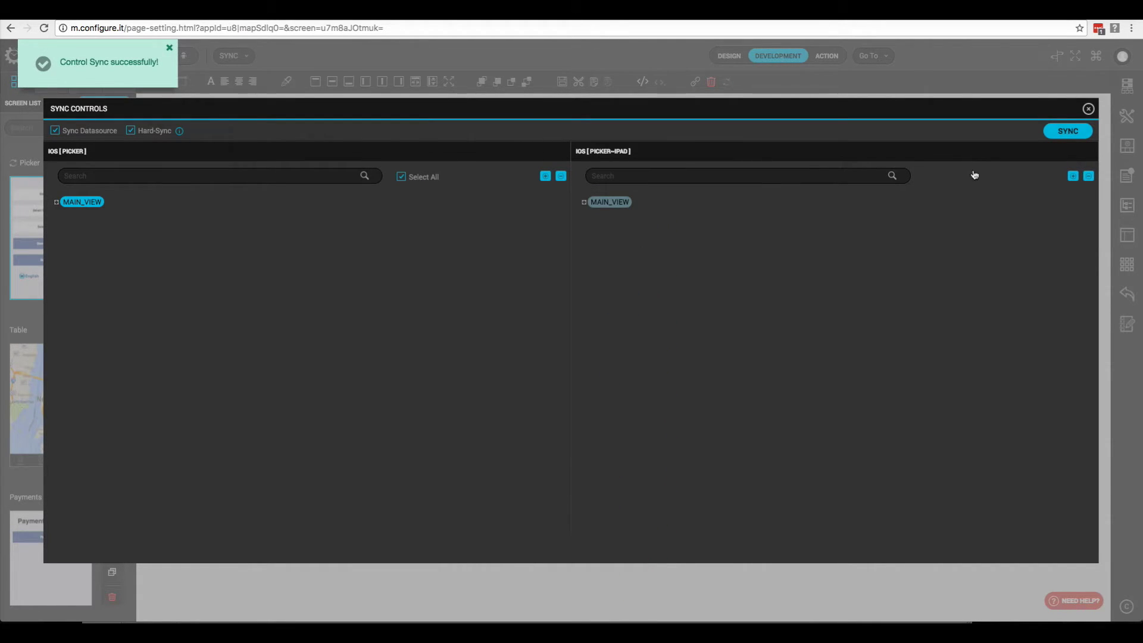
{"action": "left_click", "coordinate": [1089, 109]}
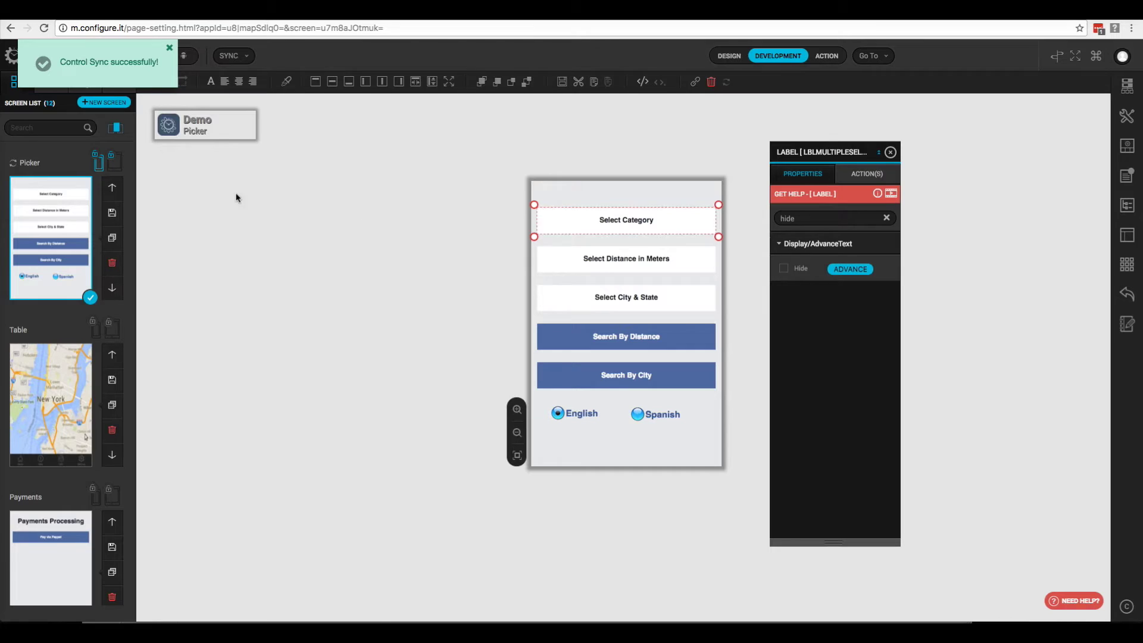
{"action": "left_click", "coordinate": [114, 160]}
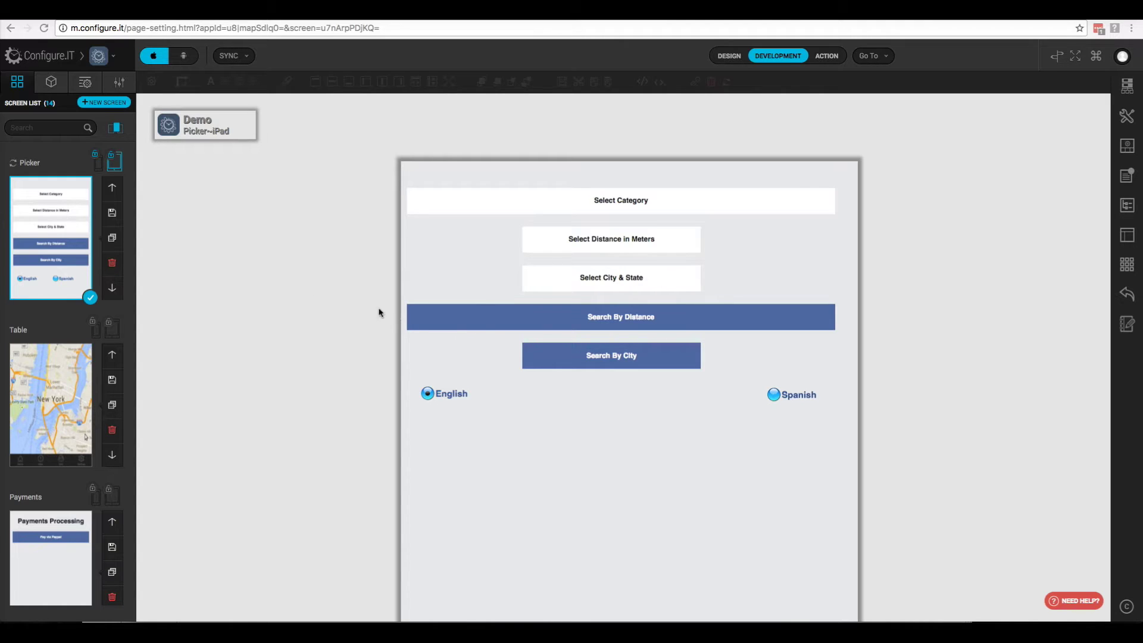
- Try to lock the Picker screen's tablet layout
{"action": "left_click", "coordinate": [113, 162]}
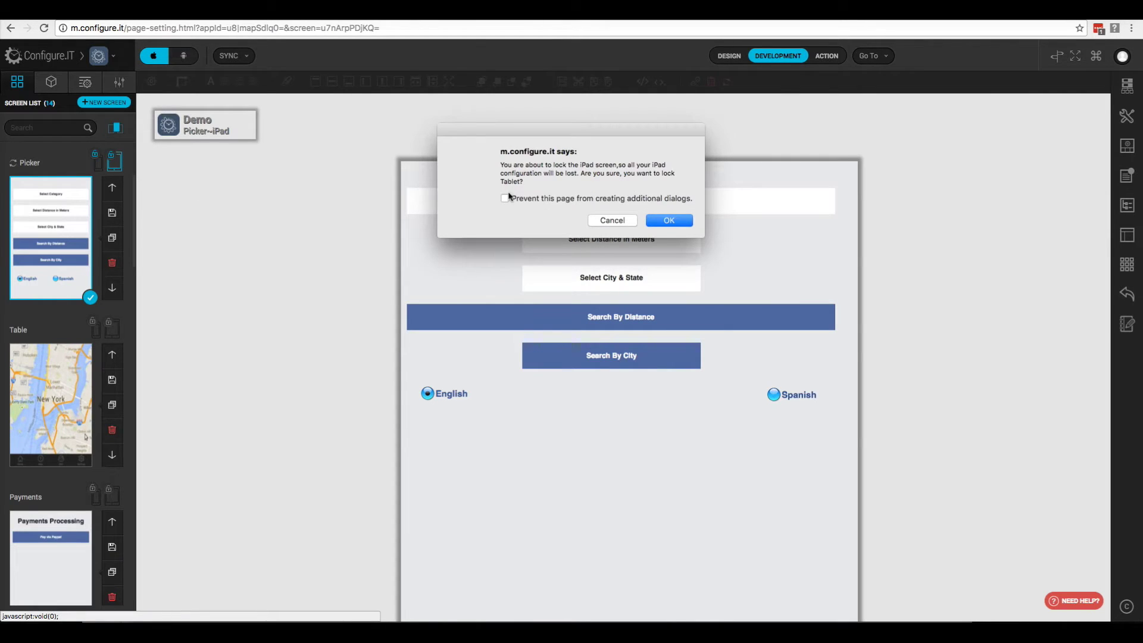
{"action": "left_click", "coordinate": [670, 220]}
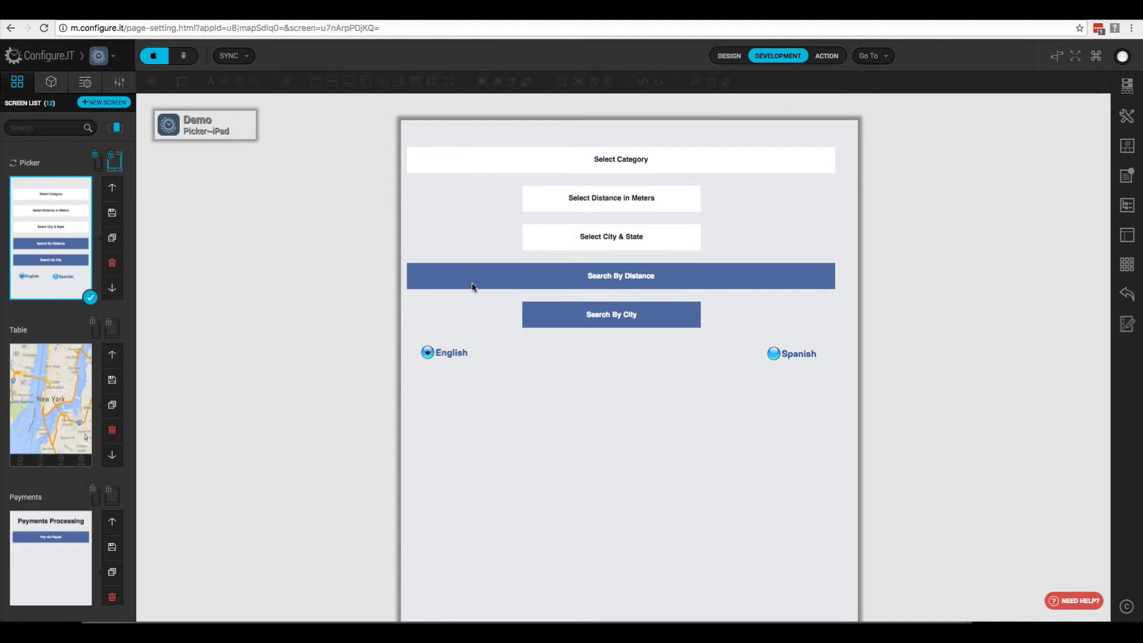
{"action": "scroll", "coordinate": [263, 250], "scroll_direction": "up", "scroll_amount": 1}
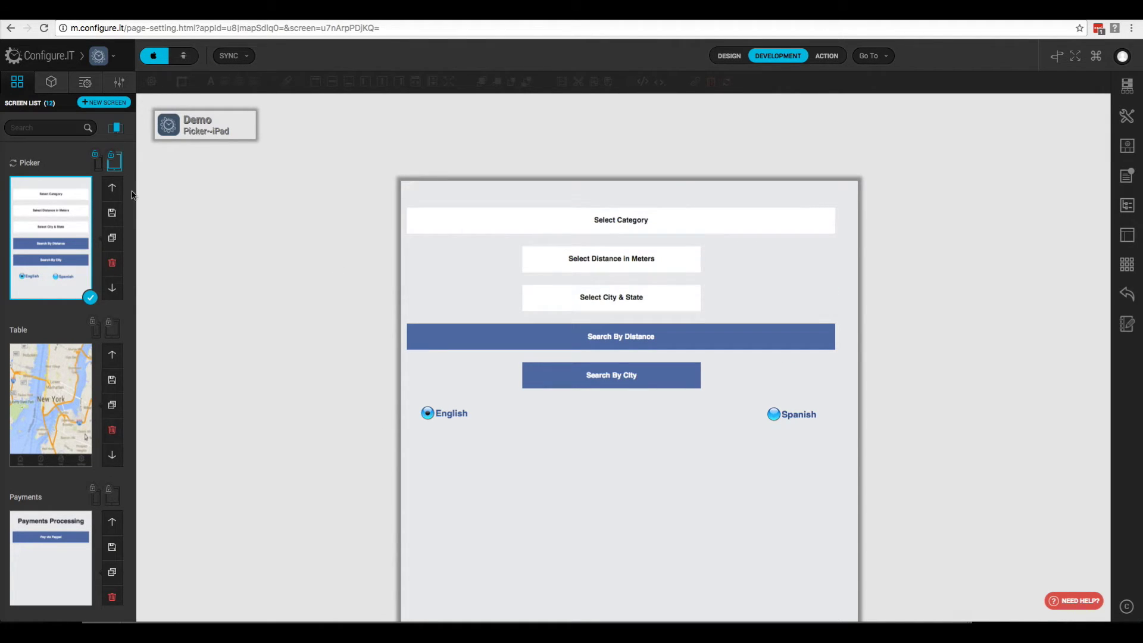
- Switch to the Picker screen's mobile layout and review the navigation bar and navigation button options in the application settings
{"action": "left_click", "coordinate": [98, 162]}
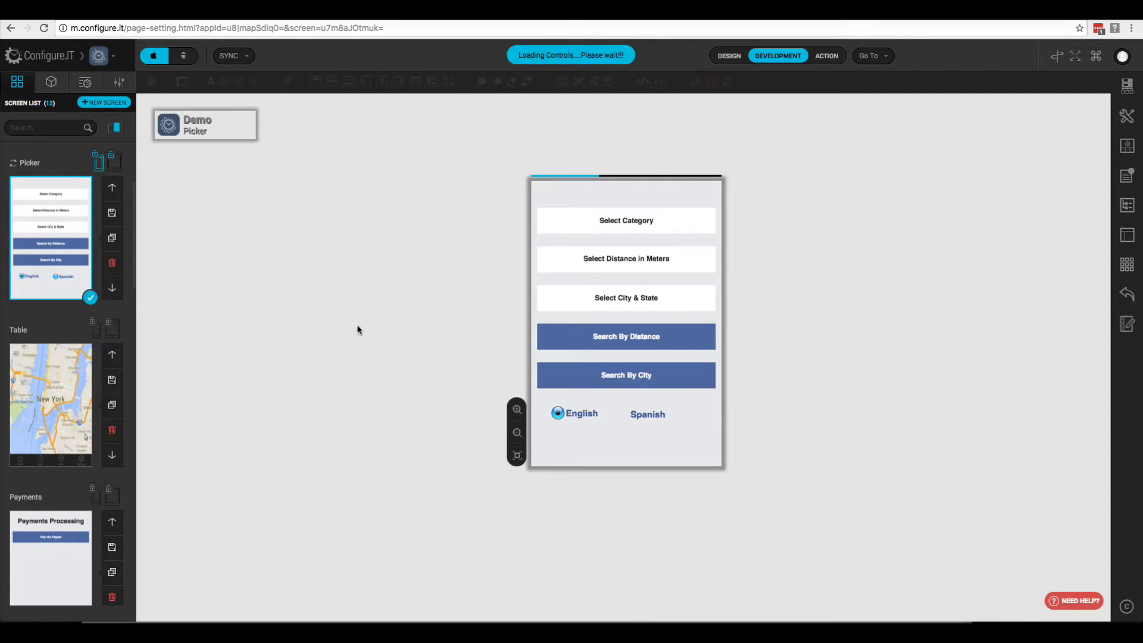
{"action": "left_click", "coordinate": [1124, 268]}
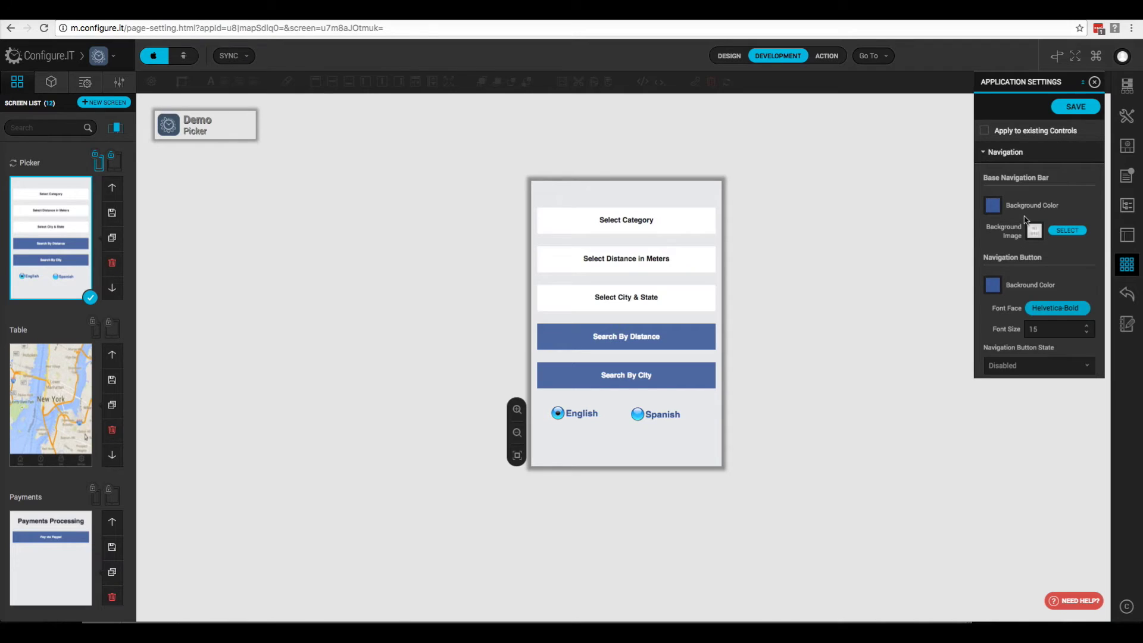
{"action": "scroll", "coordinate": [1015, 236], "scroll_direction": "down", "scroll_amount": 1}
{"action": "scroll", "coordinate": [1014, 236], "scroll_direction": "down", "scroll_amount": 1}
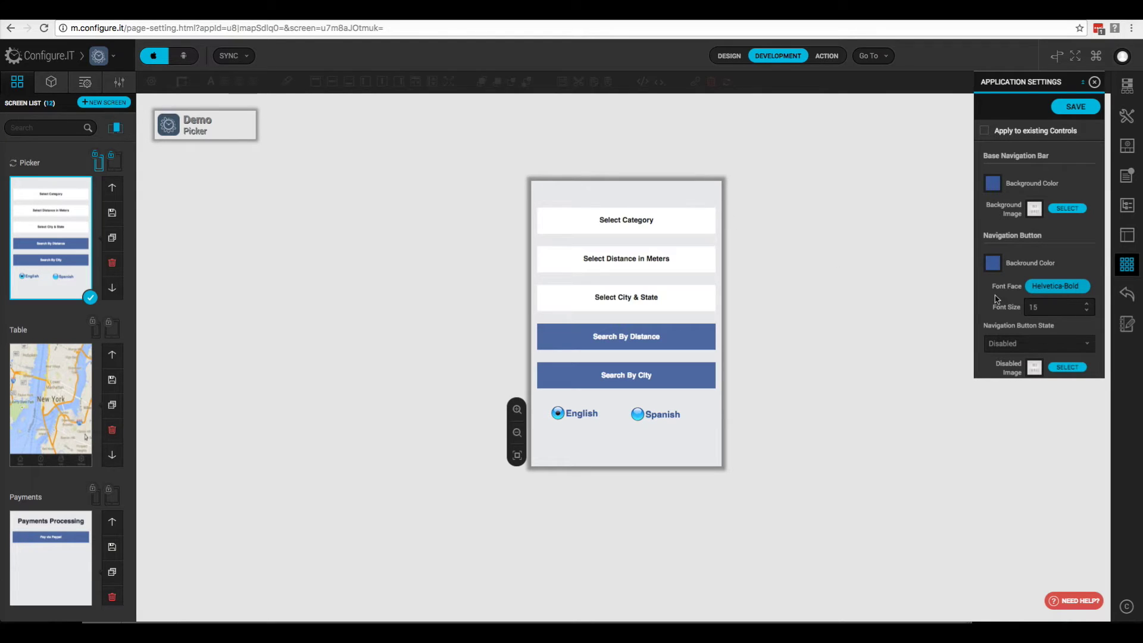
- Examine the navigation button state choices, navigation label options and text property options in the application settings
{"action": "scroll", "coordinate": [1006, 304], "scroll_direction": "down", "scroll_amount": 2}
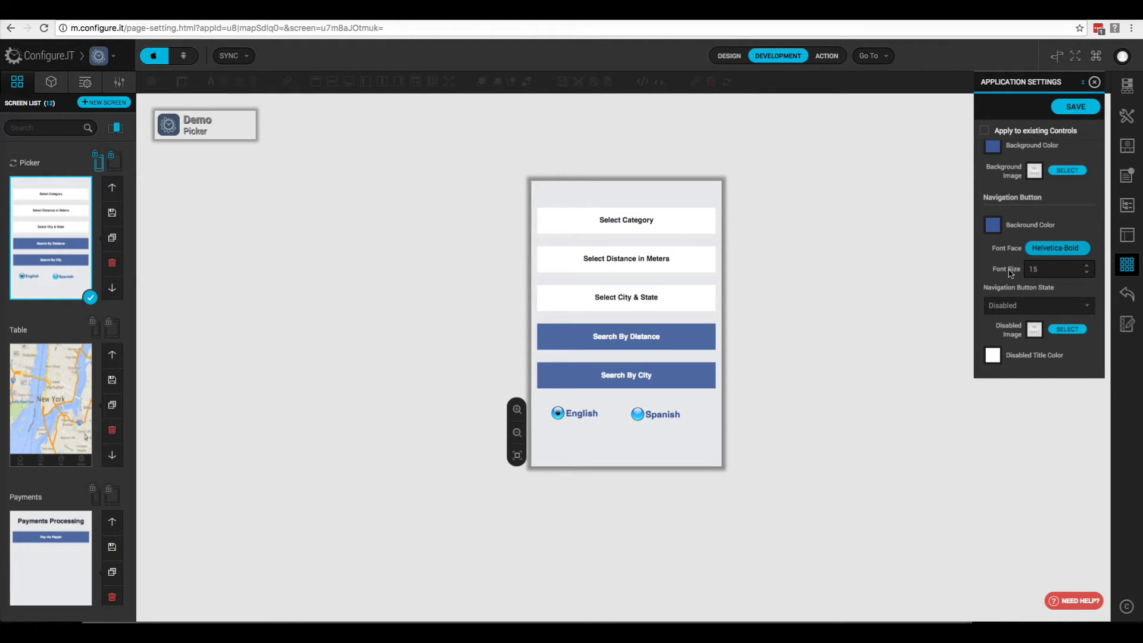
{"action": "scroll", "coordinate": [1003, 288], "scroll_direction": "down", "scroll_amount": 3}
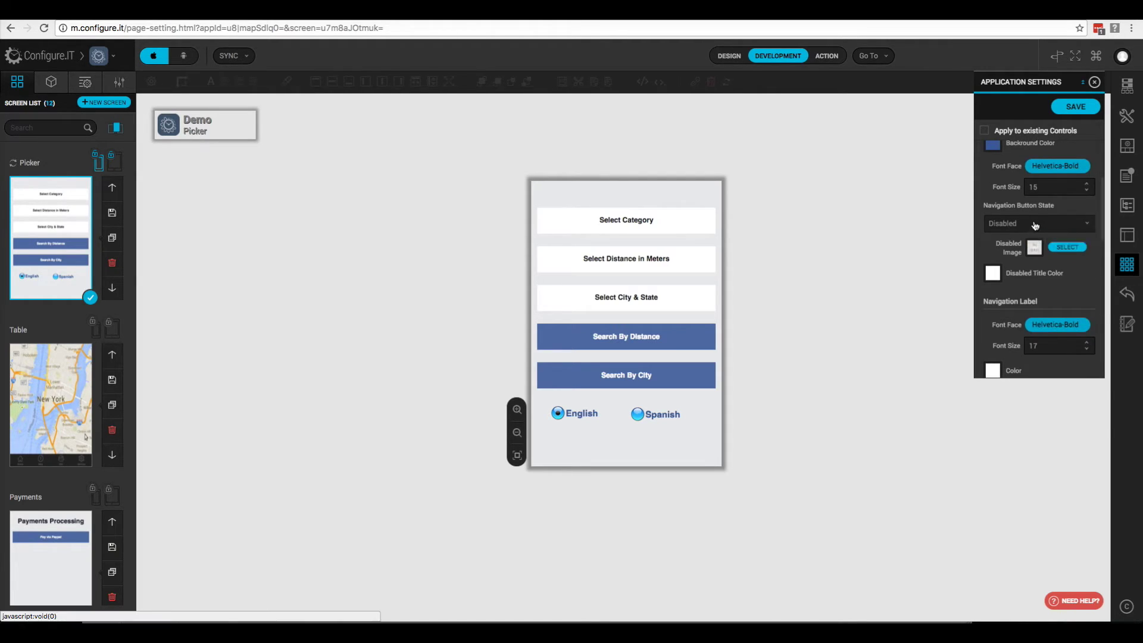
{"action": "left_click", "coordinate": [1026, 230]}
{"action": "left_click", "coordinate": [1027, 229]}
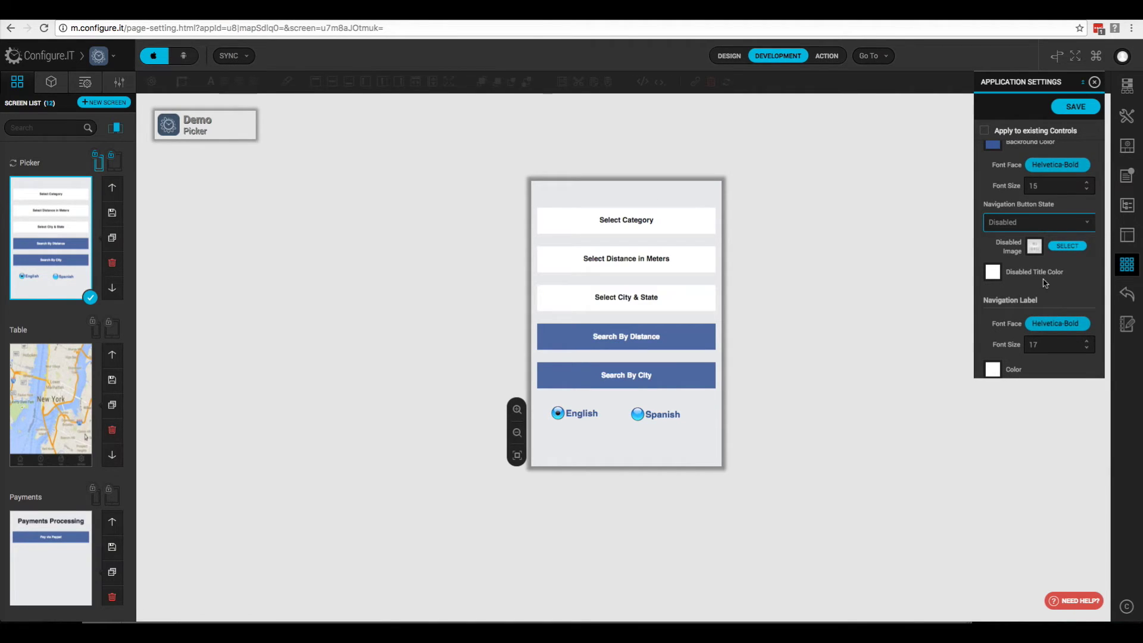
{"action": "scroll", "coordinate": [1045, 283], "scroll_direction": "up", "scroll_amount": 1}
{"action": "left_click", "coordinate": [1017, 234]}
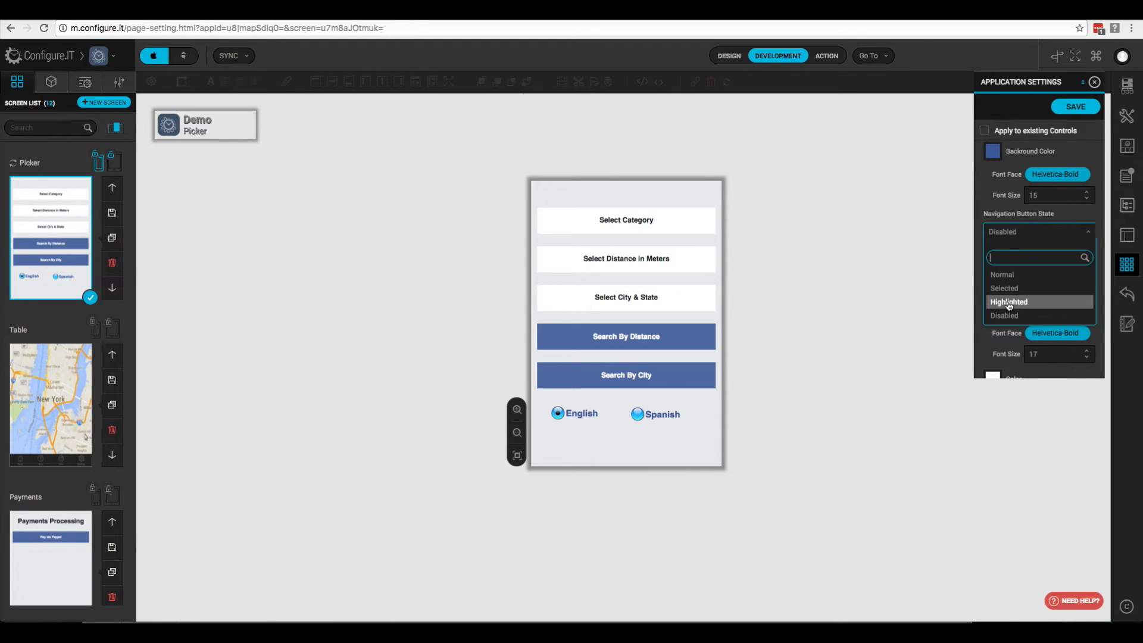
{"action": "left_click", "coordinate": [1007, 208]}
{"action": "scroll", "coordinate": [1010, 260], "scroll_direction": "down", "scroll_amount": 2}
{"action": "scroll", "coordinate": [1011, 260], "scroll_direction": "down", "scroll_amount": 1}
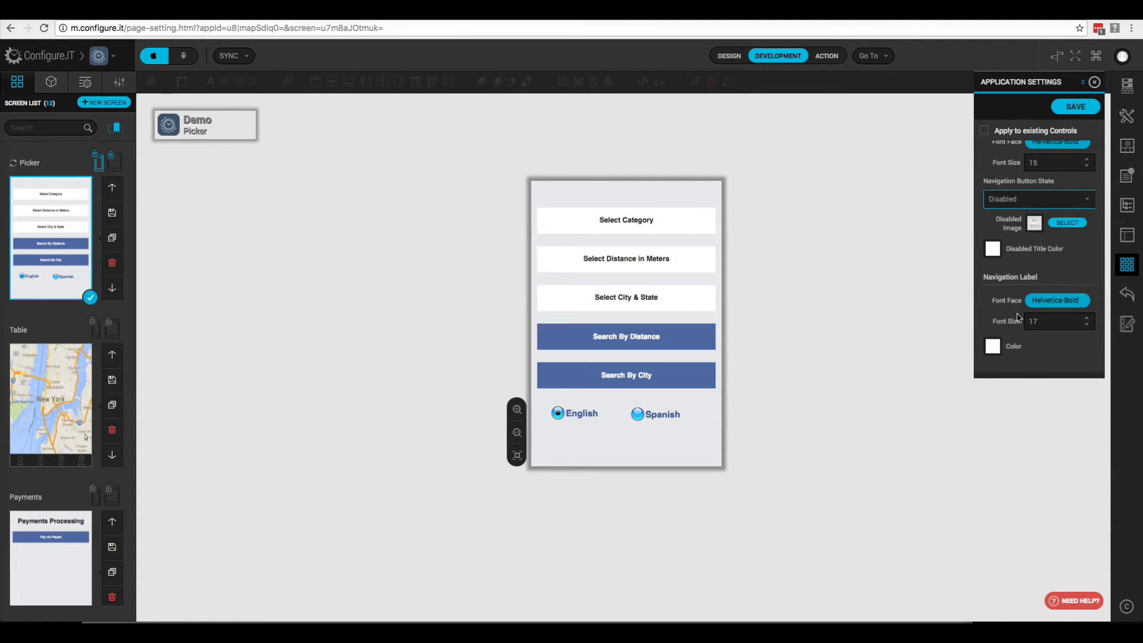
{"action": "scroll", "coordinate": [1019, 319], "scroll_direction": "down", "scroll_amount": 2}
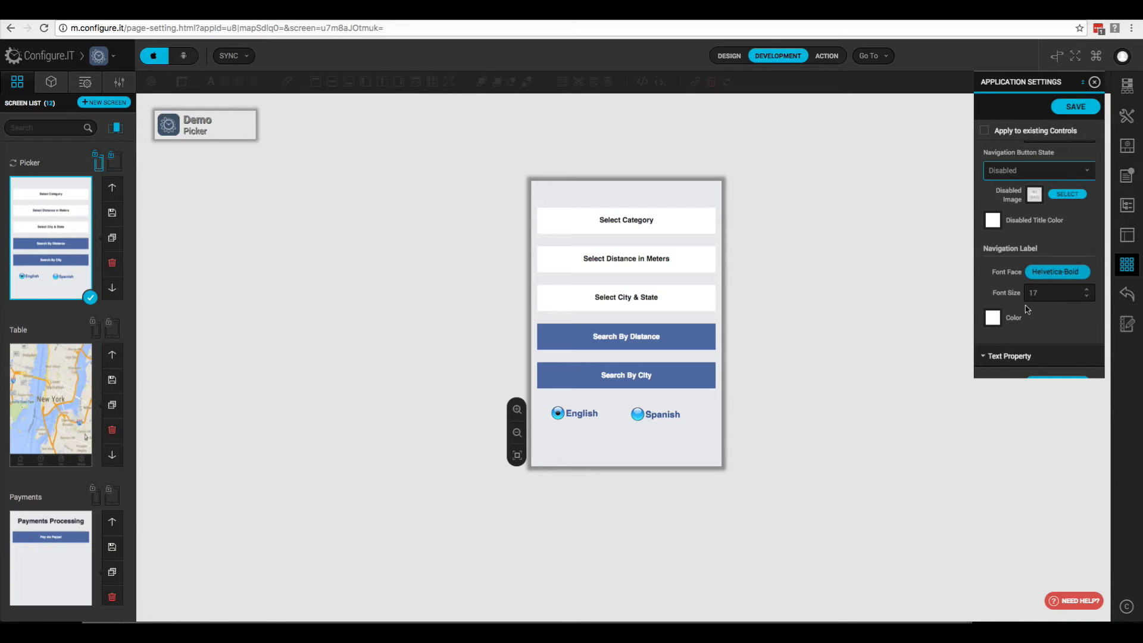
{"action": "scroll", "coordinate": [1021, 310], "scroll_direction": "down", "scroll_amount": 3}
{"action": "scroll", "coordinate": [1020, 315], "scroll_direction": "down", "scroll_amount": 2}
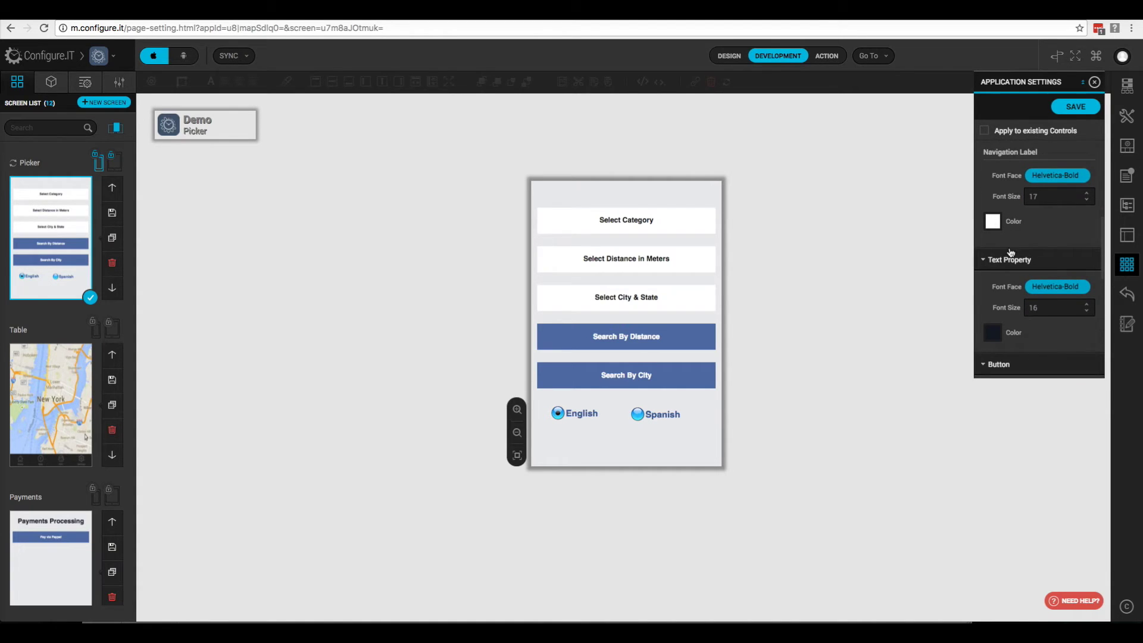
{"action": "scroll", "coordinate": [1006, 284], "scroll_direction": "down", "scroll_amount": 2}
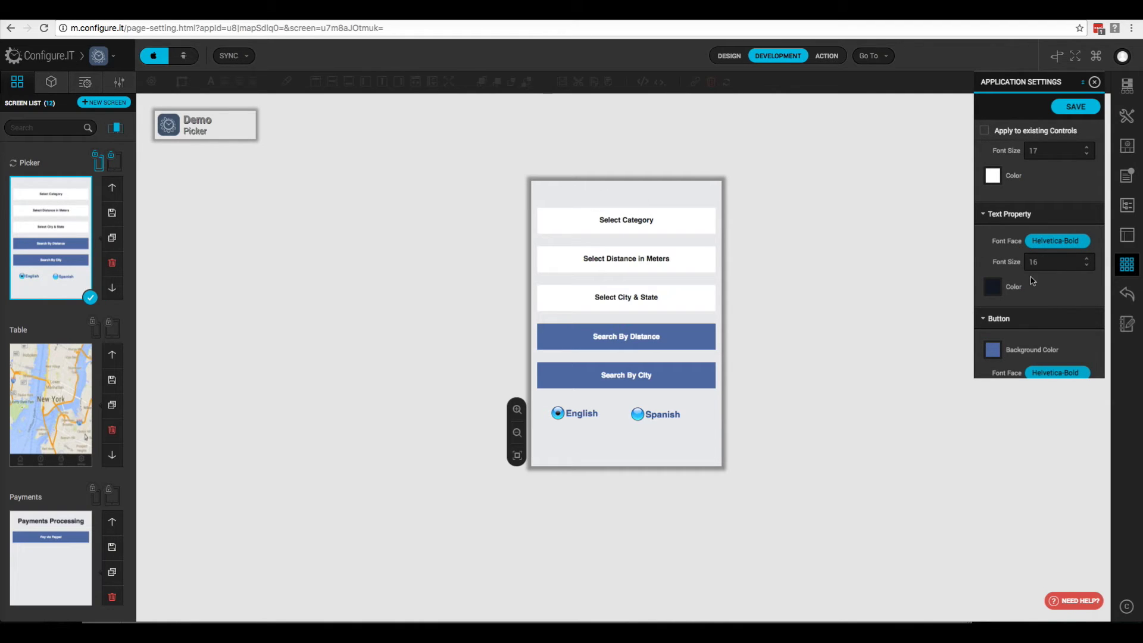
- In the application's Button settings, set the background color to red (ff0000) and the font face to a Helvetica Neue font
{"action": "scroll", "coordinate": [1018, 292], "scroll_direction": "down", "scroll_amount": 3}
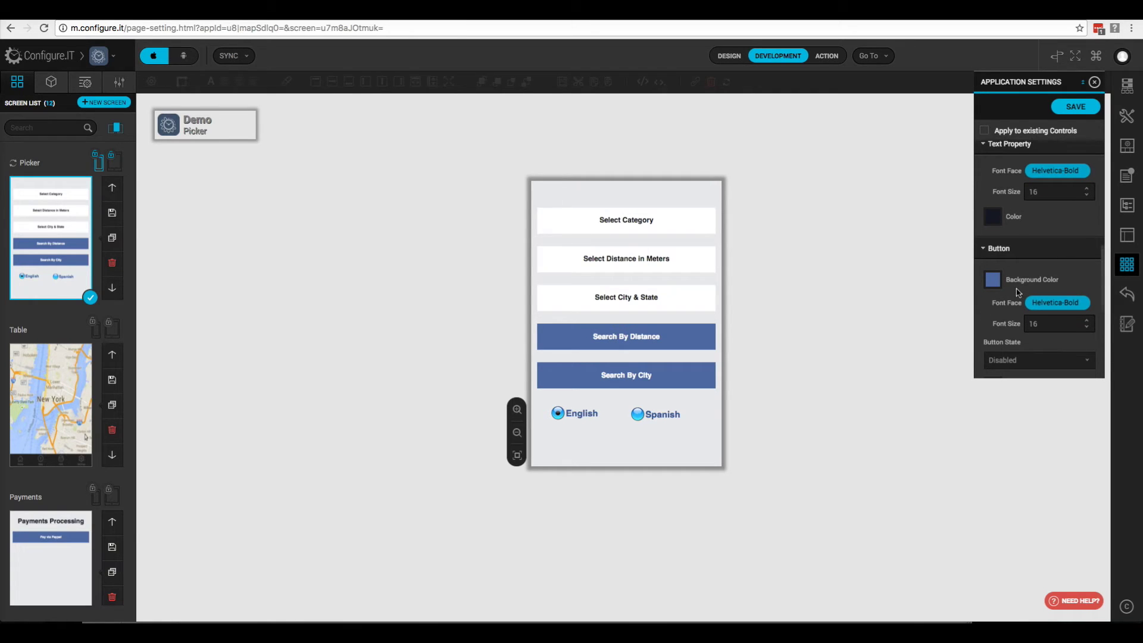
{"action": "scroll", "coordinate": [1015, 279], "scroll_direction": "down", "scroll_amount": 3}
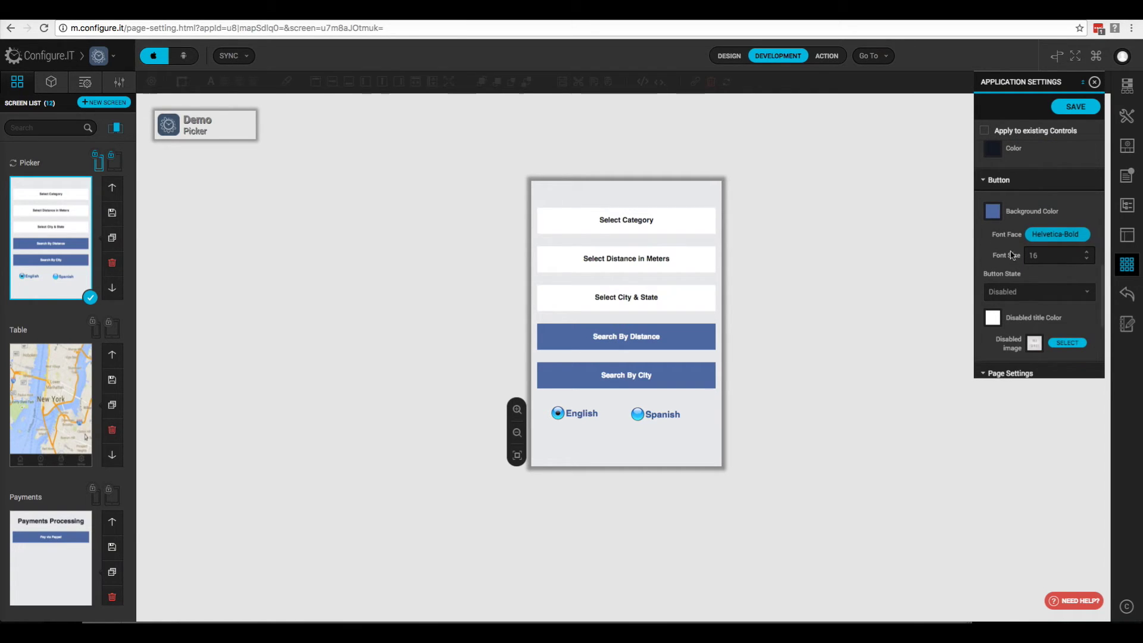
{"action": "left_click", "coordinate": [994, 213]}
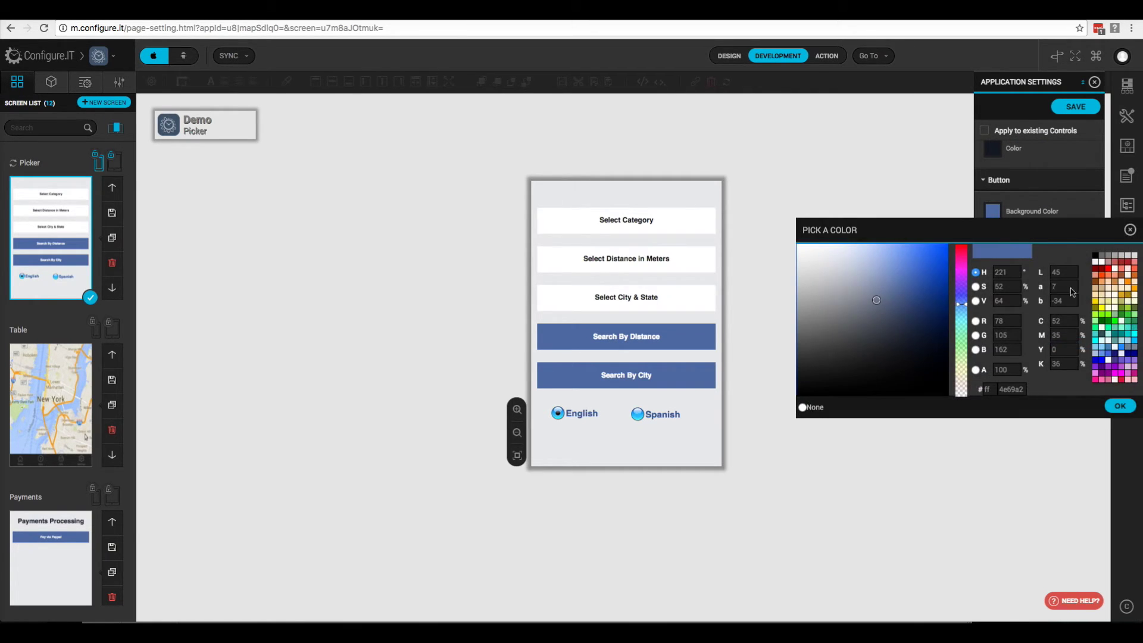
{"action": "left_click", "coordinate": [1113, 273]}
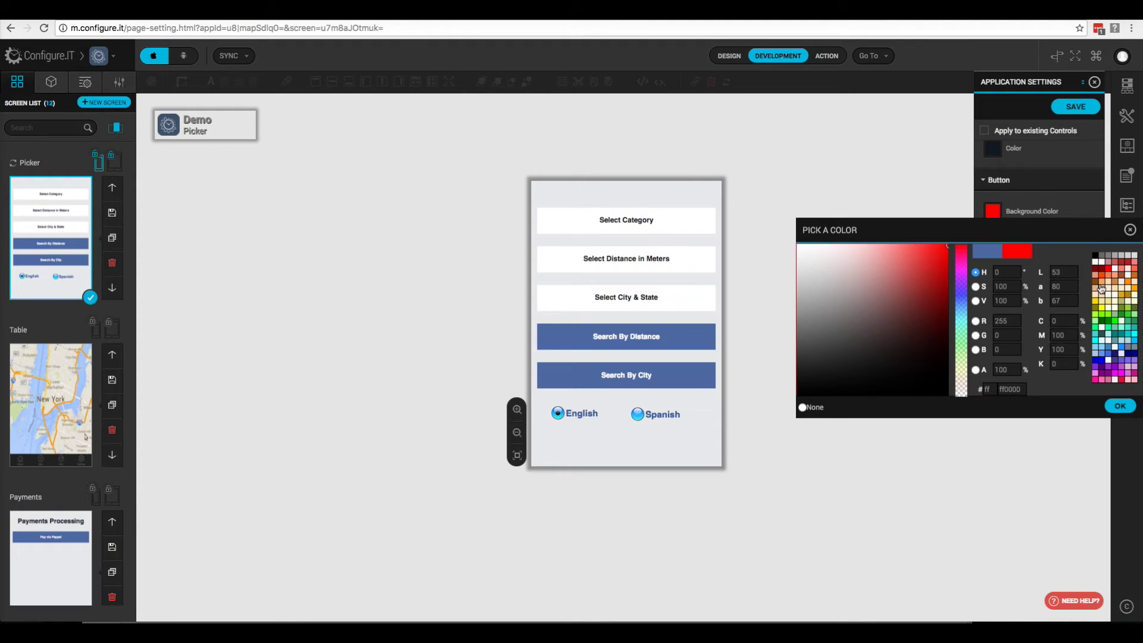
{"action": "left_click", "coordinate": [1121, 406]}
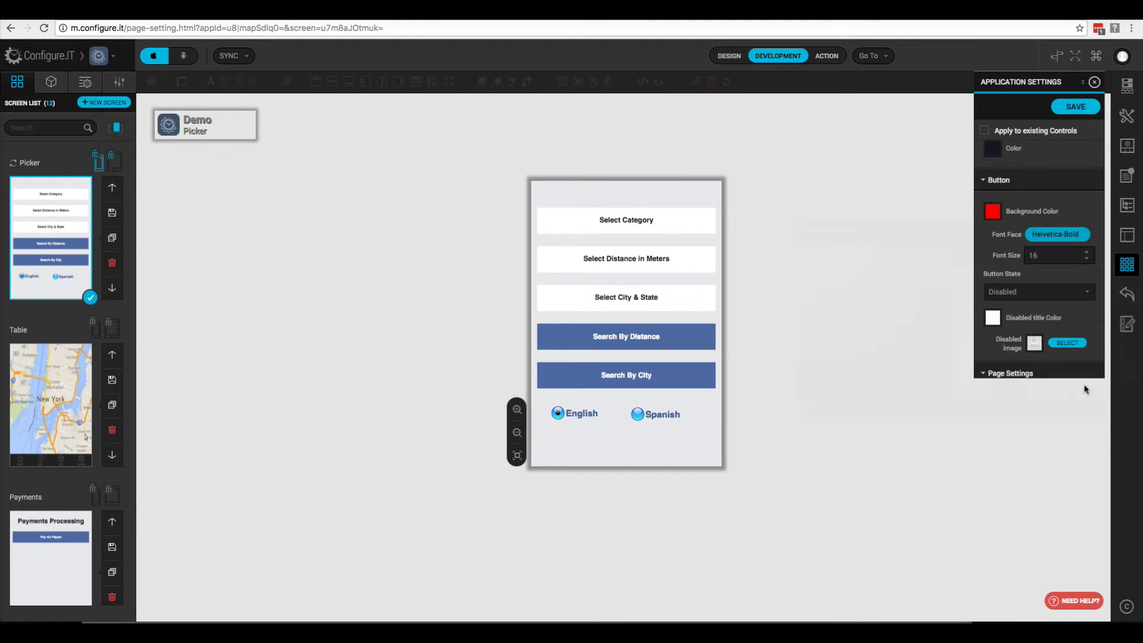
{"action": "left_click", "coordinate": [1053, 238]}
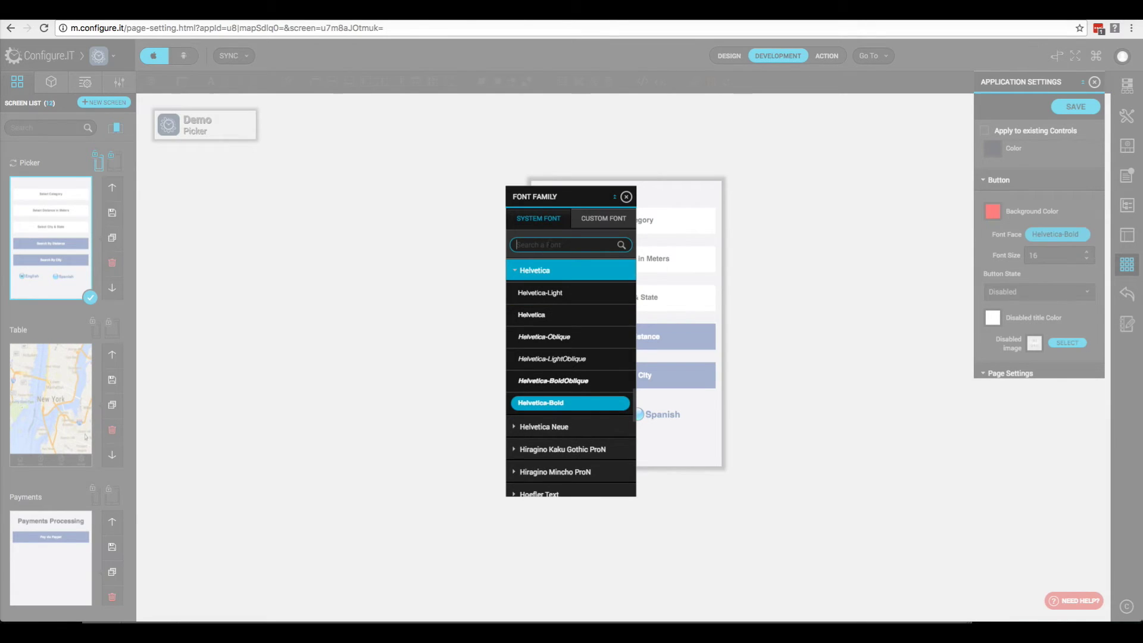
{"action": "type", "text": "eue"}
{"action": "left_click", "coordinate": [553, 310]}
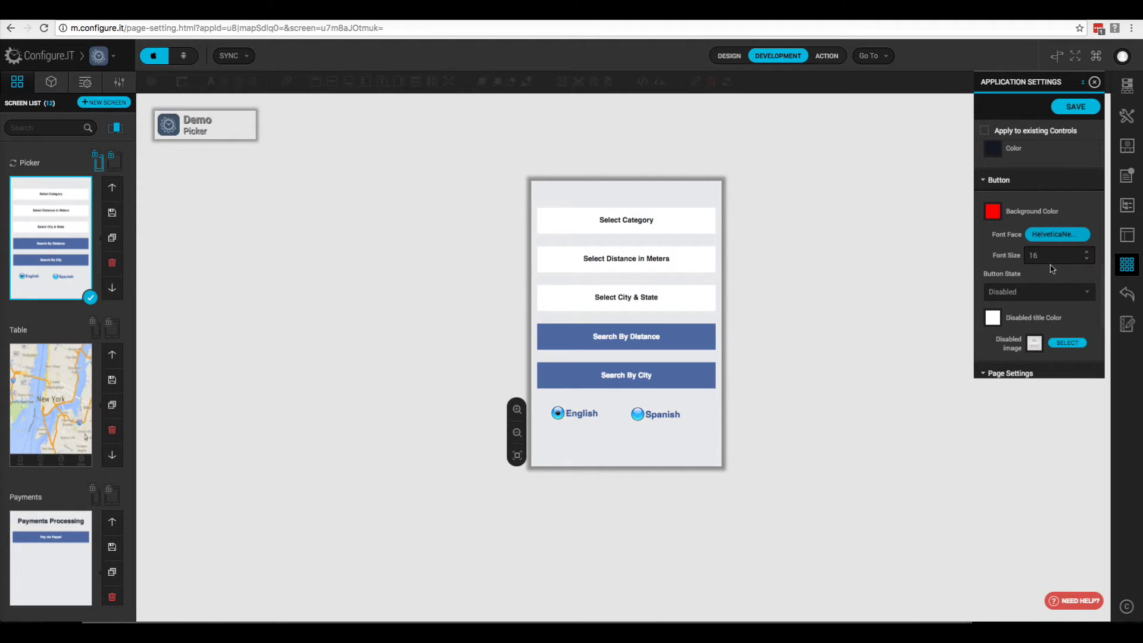
- Switch the application-wide button state to Normal and save the application settings
{"action": "left_click", "coordinate": [1015, 295]}
{"action": "left_click", "coordinate": [1012, 333]}
{"action": "scroll", "coordinate": [1012, 335], "scroll_direction": "down", "scroll_amount": 2}
{"action": "scroll", "coordinate": [1010, 335], "scroll_direction": "down", "scroll_amount": 2}
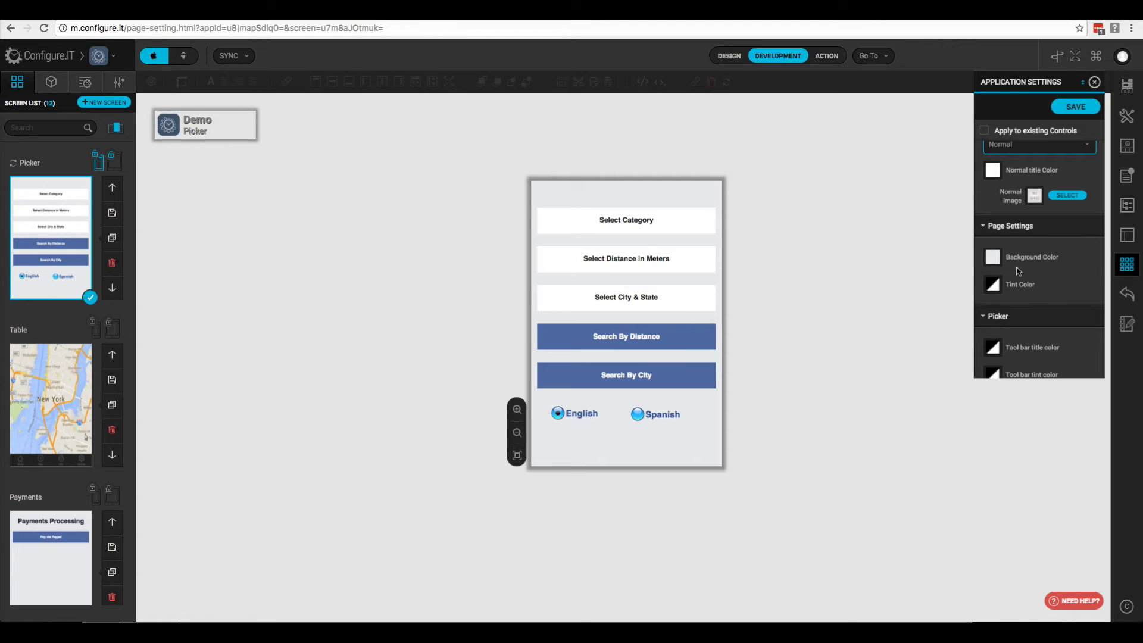
{"action": "scroll", "coordinate": [1016, 283], "scroll_direction": "down", "scroll_amount": 1}
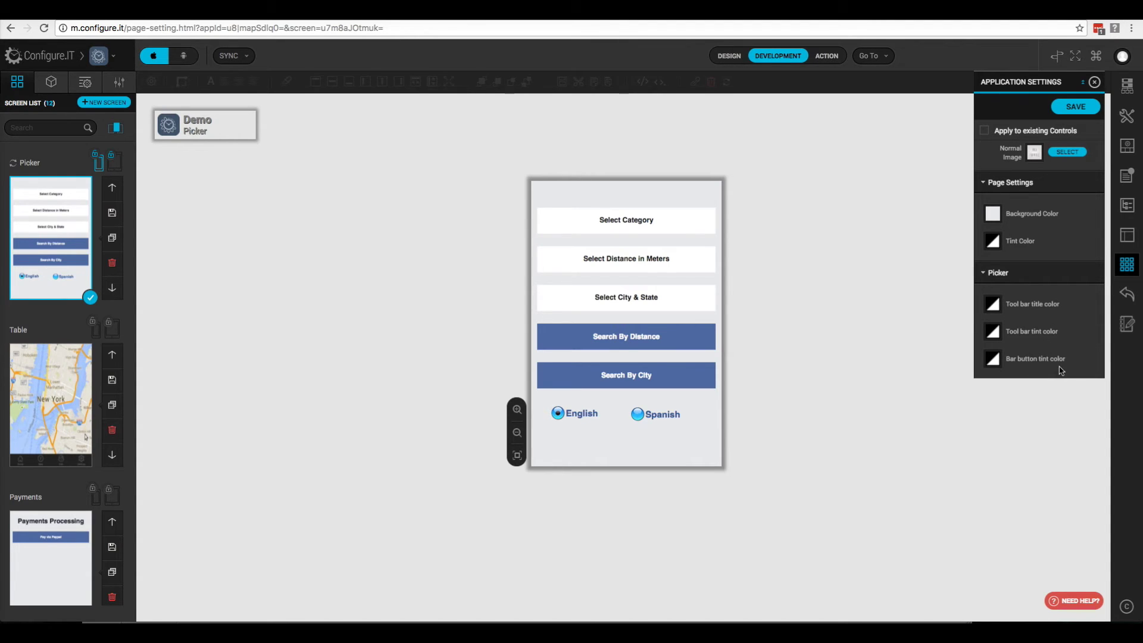
{"action": "scroll", "coordinate": [1029, 247], "scroll_direction": "up", "scroll_amount": 1}
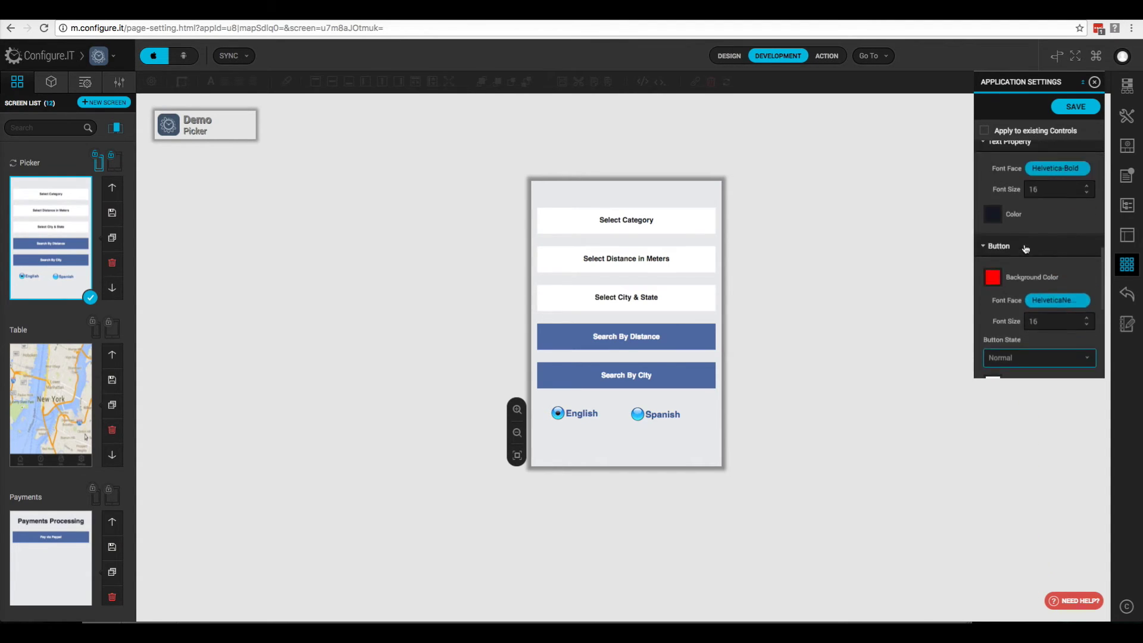
{"action": "left_click", "coordinate": [1076, 107]}
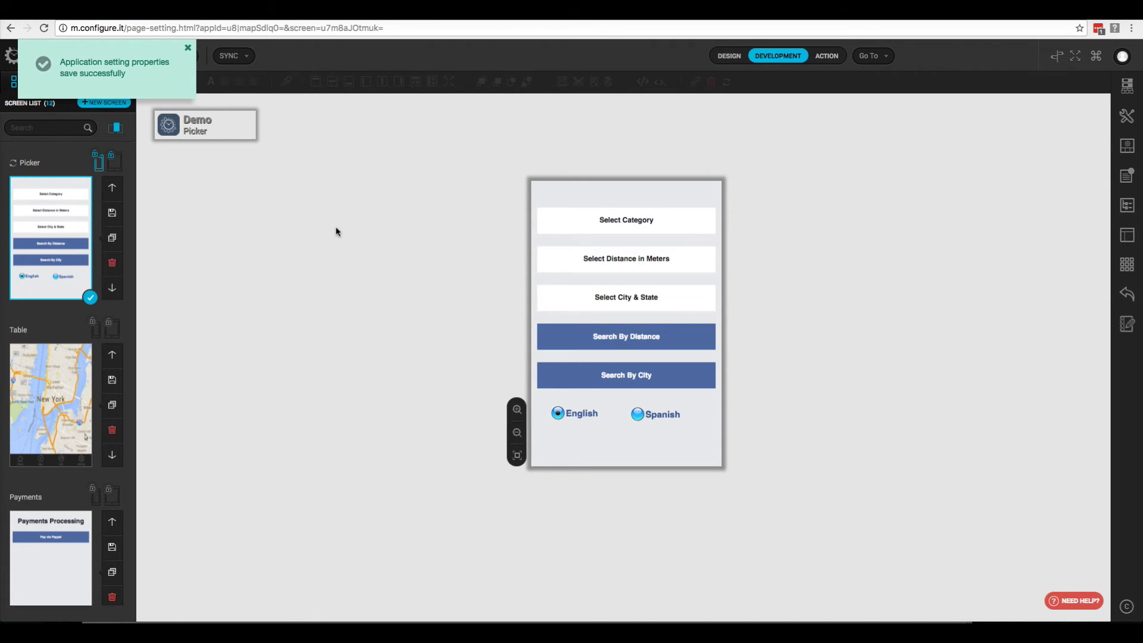
{"action": "left_click", "coordinate": [188, 47]}
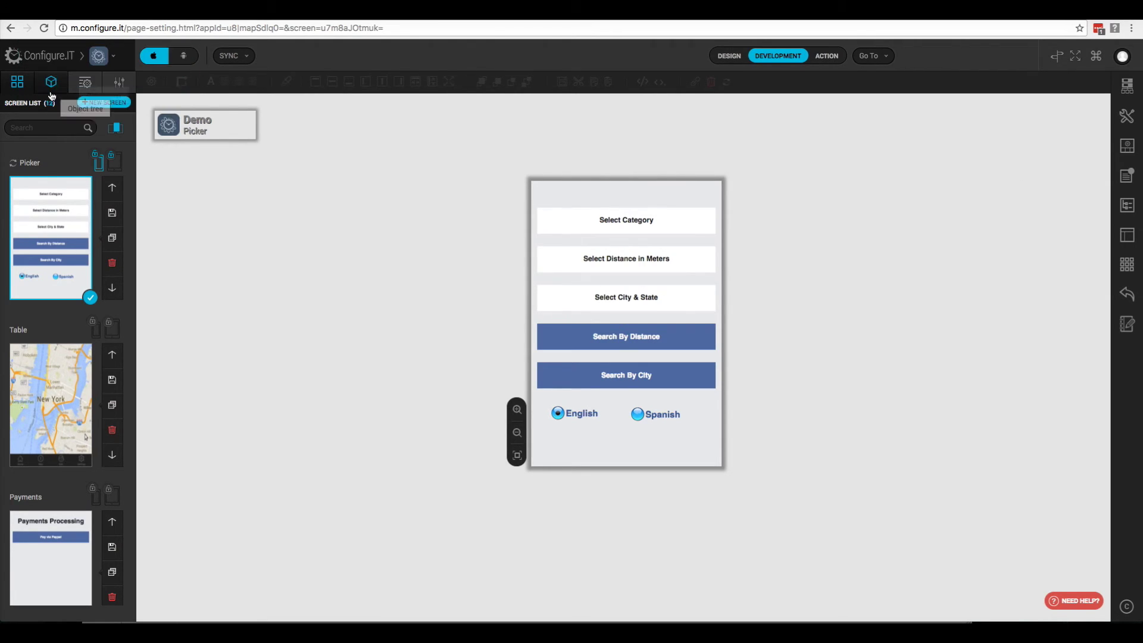
- Add a button below the language options on the Picker screen and filter its properties by "color"
{"action": "left_click", "coordinate": [84, 83]}
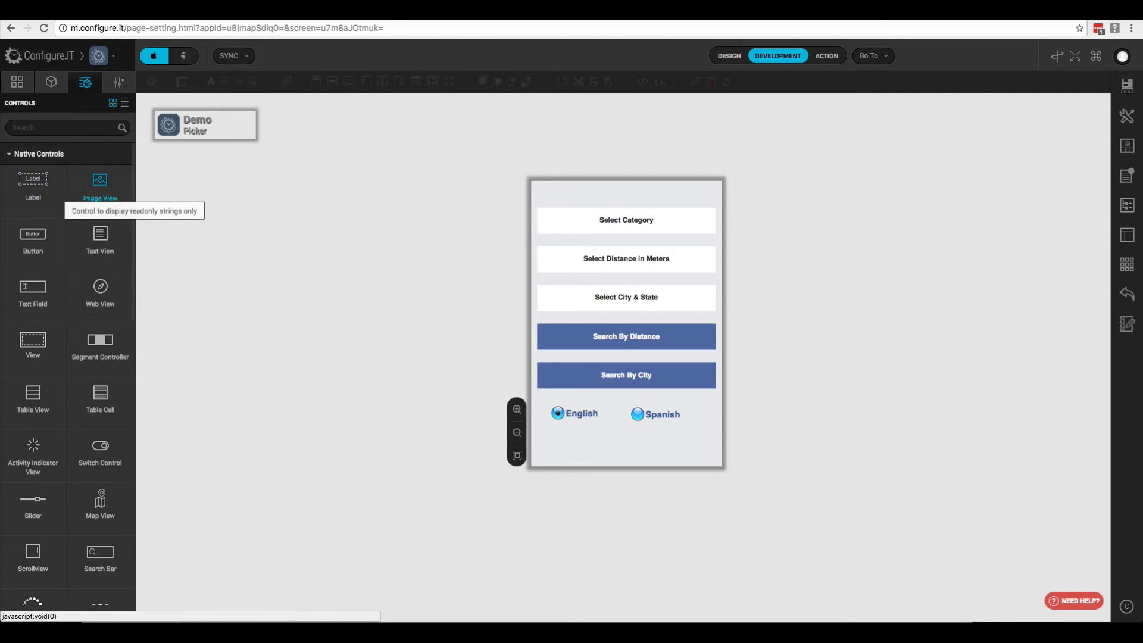
{"action": "left_click_drag", "start_coordinate": [241, 332], "coordinate": [610, 442]}
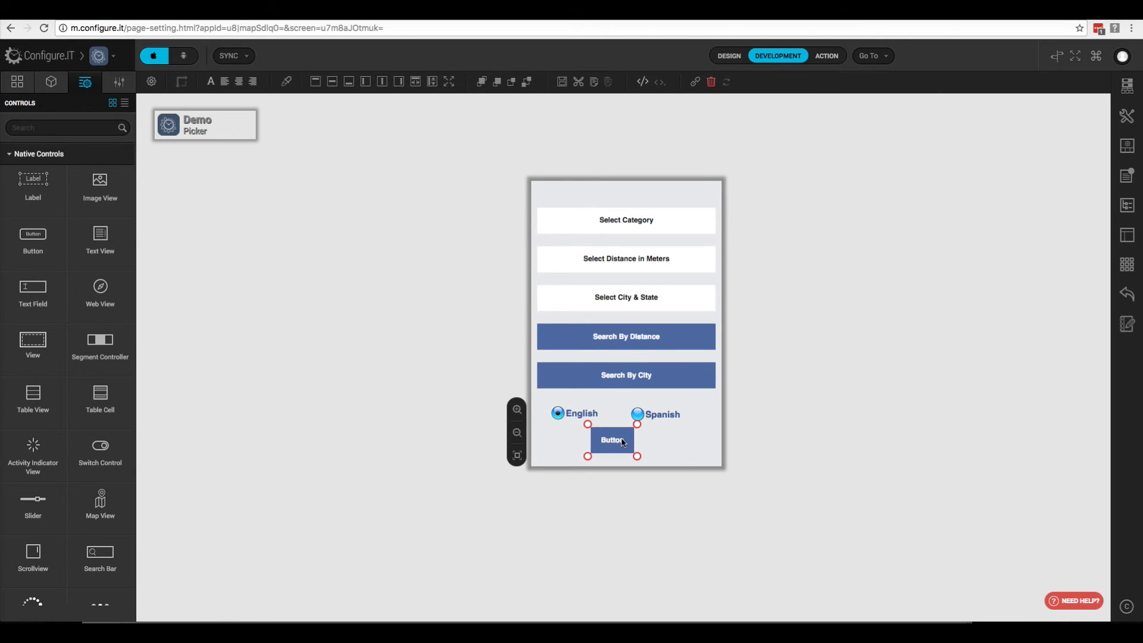
{"action": "left_click", "coordinate": [738, 463]}
{"action": "left_click", "coordinate": [608, 443]}
{"action": "left_click", "coordinate": [830, 219]}
{"action": "type", "text": "color"}
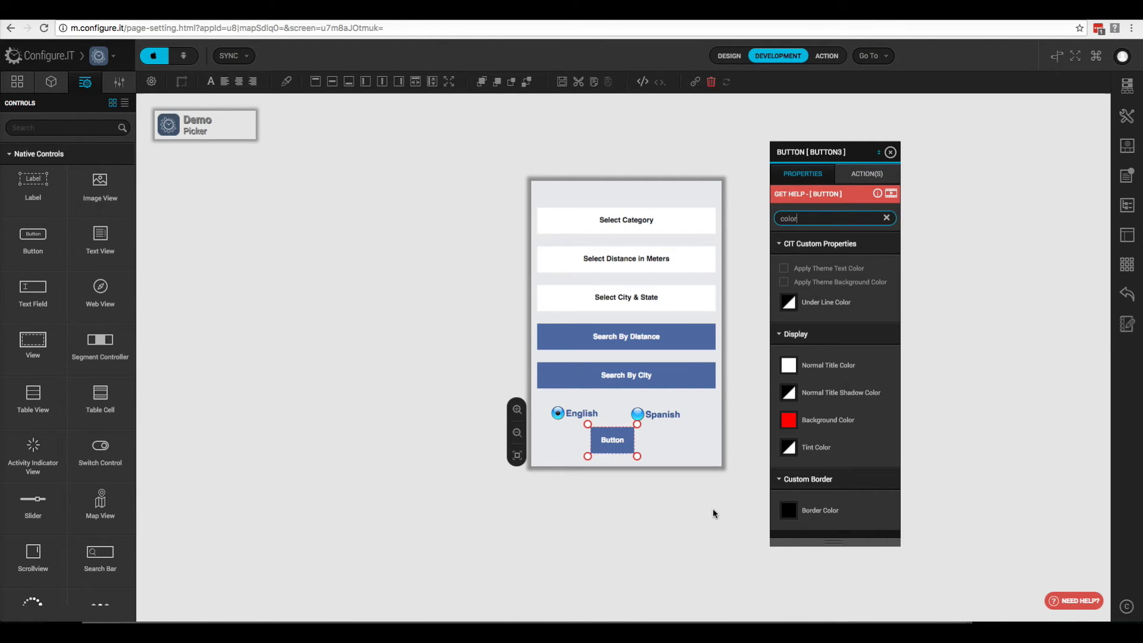
- Switch to the Payments screen and add a button below Pay via Paypal
{"action": "mouse_move", "coordinate": [723, 614]}
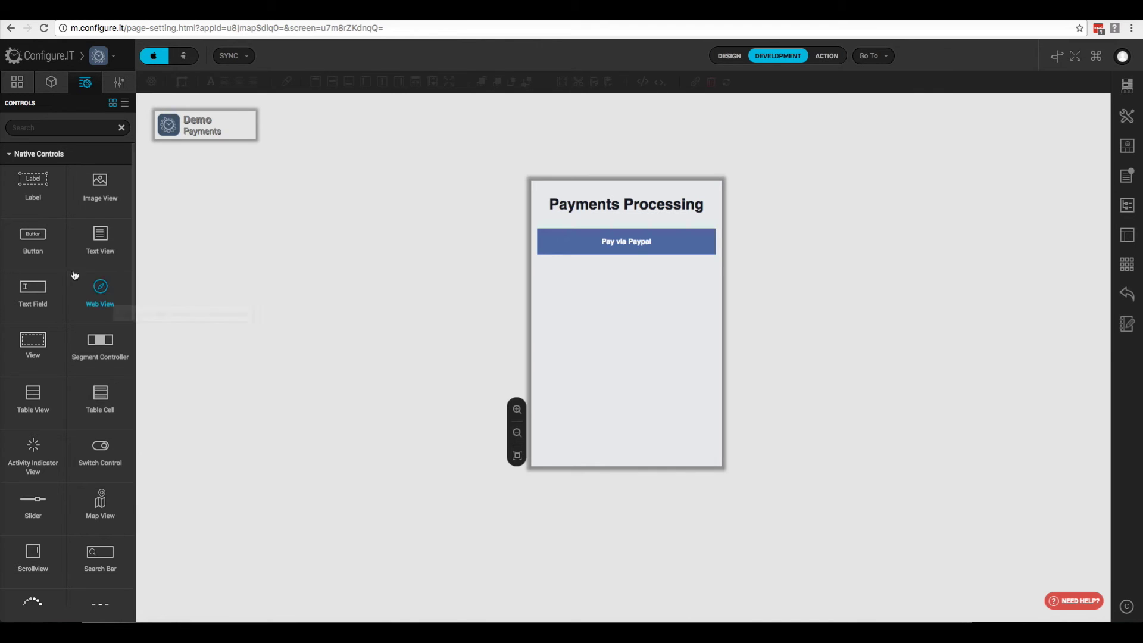
{"action": "left_click_drag", "start_coordinate": [37, 246], "coordinate": [628, 306]}
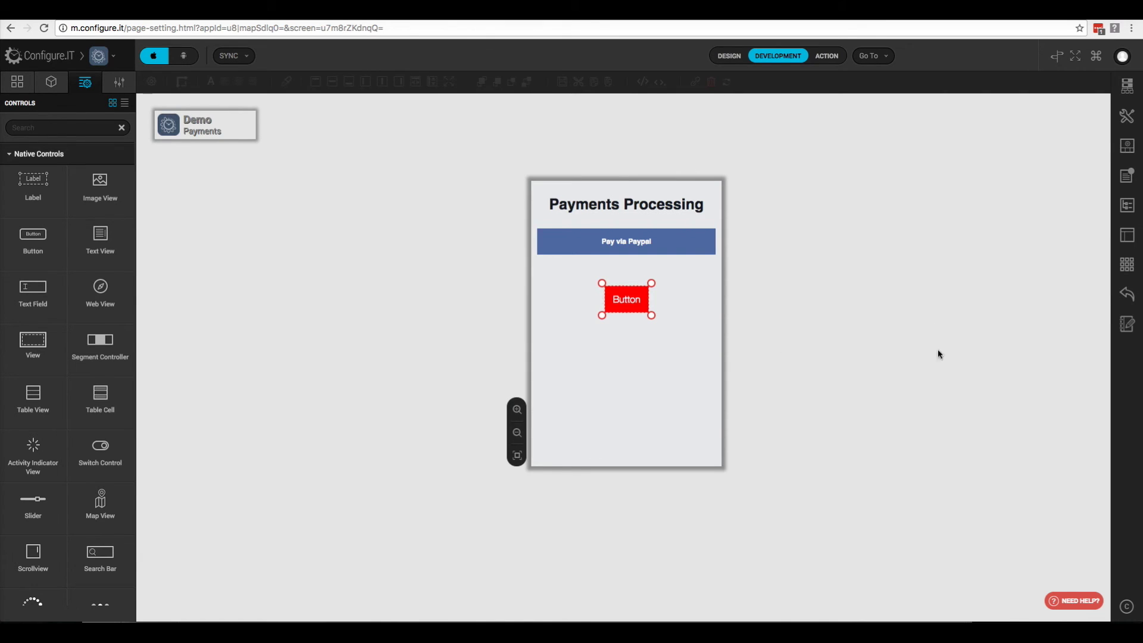
- Set the Payments screen's button background color to dark green, save the screen settings, and add another button below the red one
{"action": "left_click", "coordinate": [1128, 239]}
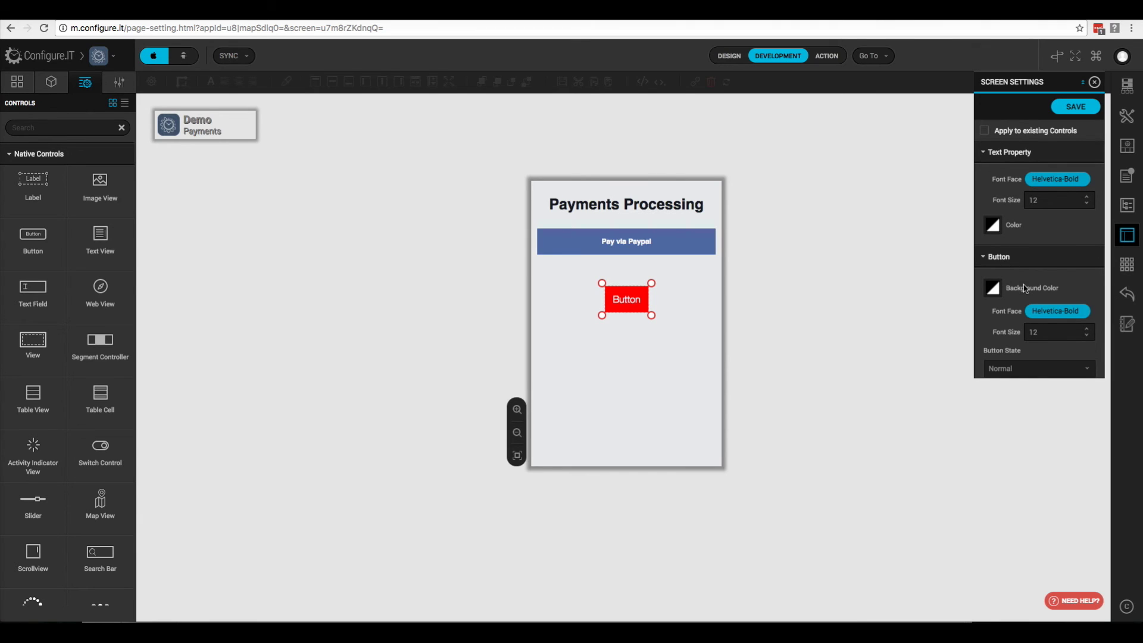
{"action": "left_click", "coordinate": [993, 292]}
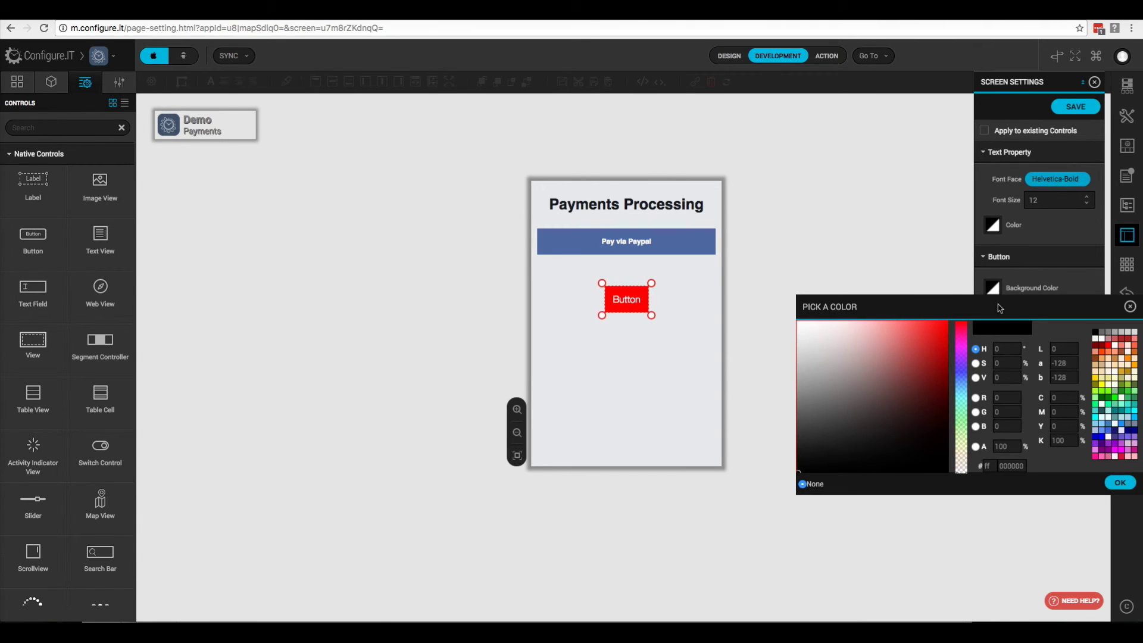
{"action": "left_click", "coordinate": [1104, 403]}
{"action": "left_click", "coordinate": [1119, 484]}
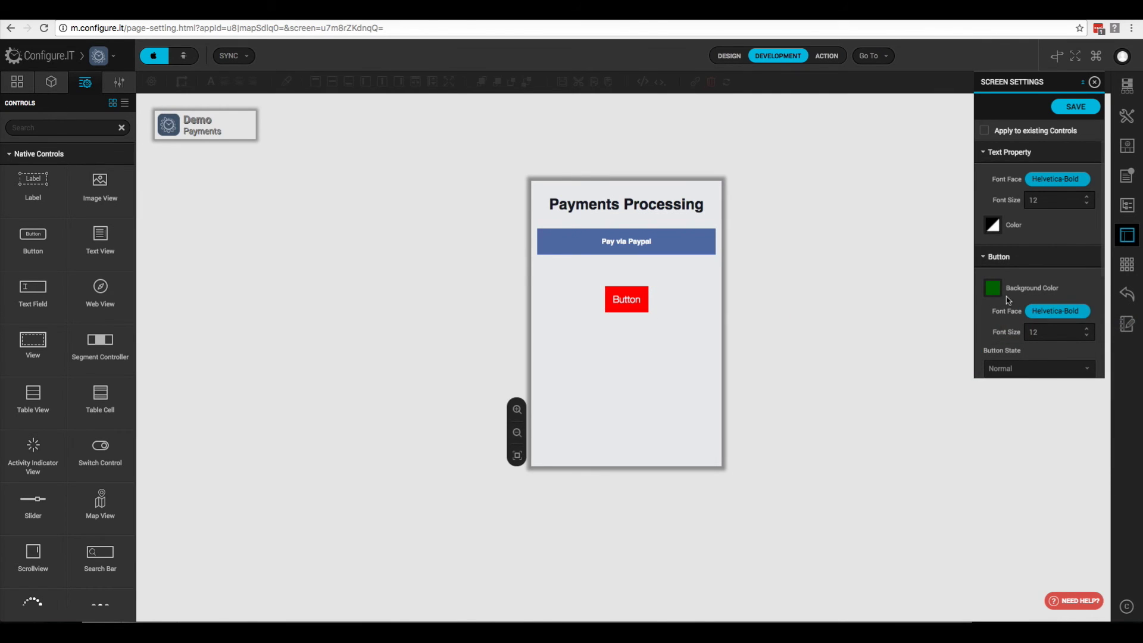
{"action": "scroll", "coordinate": [1015, 312], "scroll_direction": "down", "scroll_amount": 2}
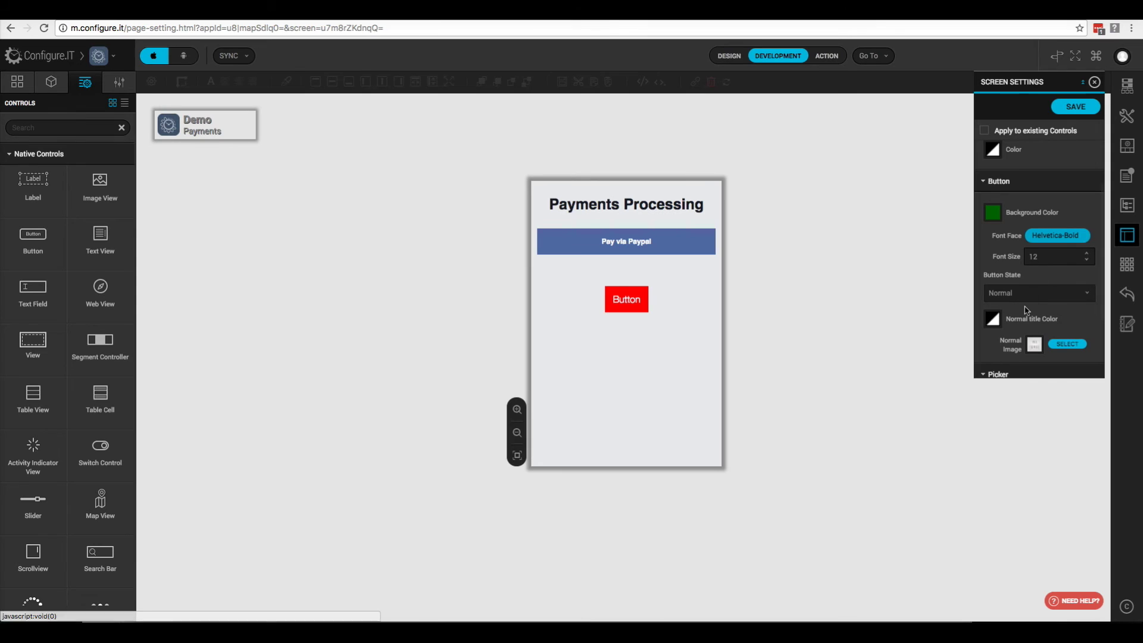
{"action": "scroll", "coordinate": [1053, 269], "scroll_direction": "down", "scroll_amount": 1}
{"action": "scroll", "coordinate": [1016, 288], "scroll_direction": "down", "scroll_amount": 2}
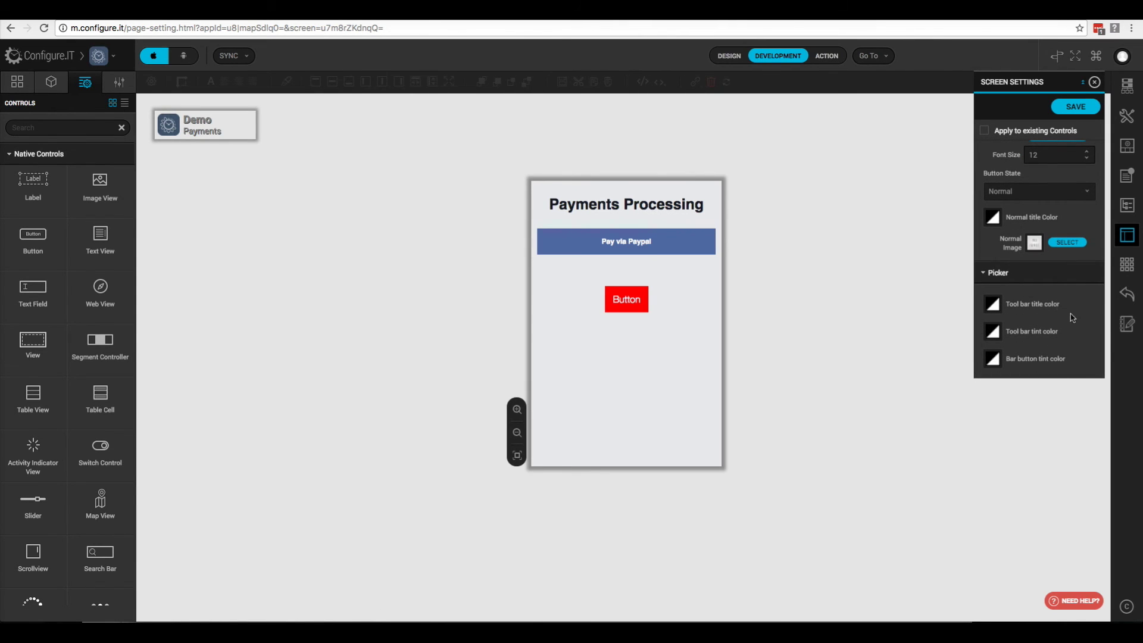
{"action": "left_click", "coordinate": [1071, 111]}
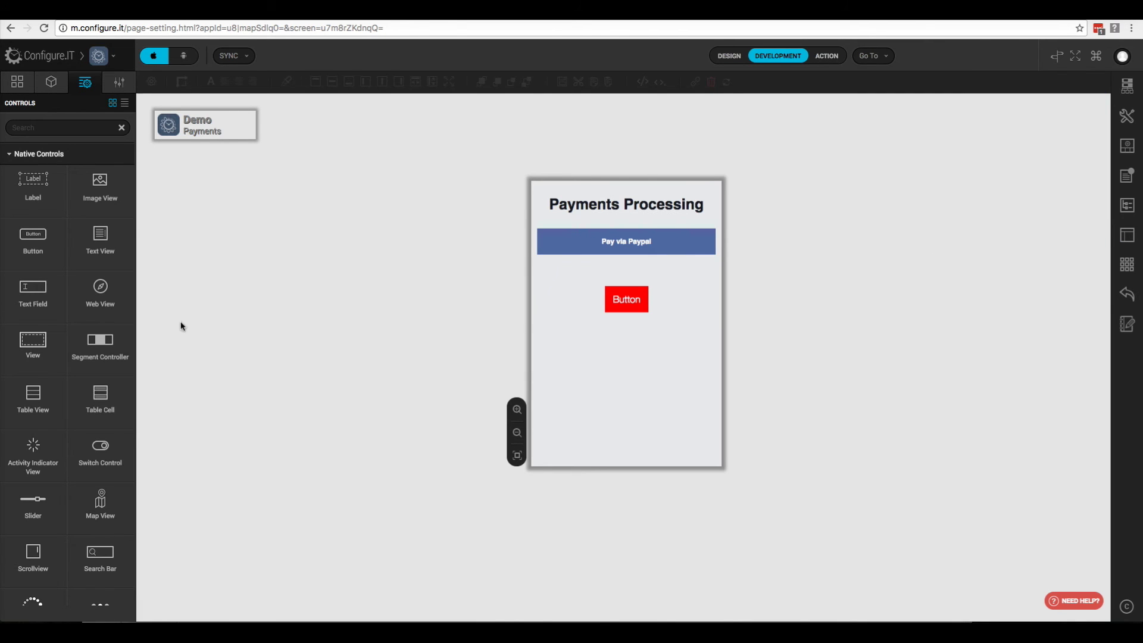
{"action": "left_click_drag", "start_coordinate": [255, 339], "coordinate": [614, 349]}
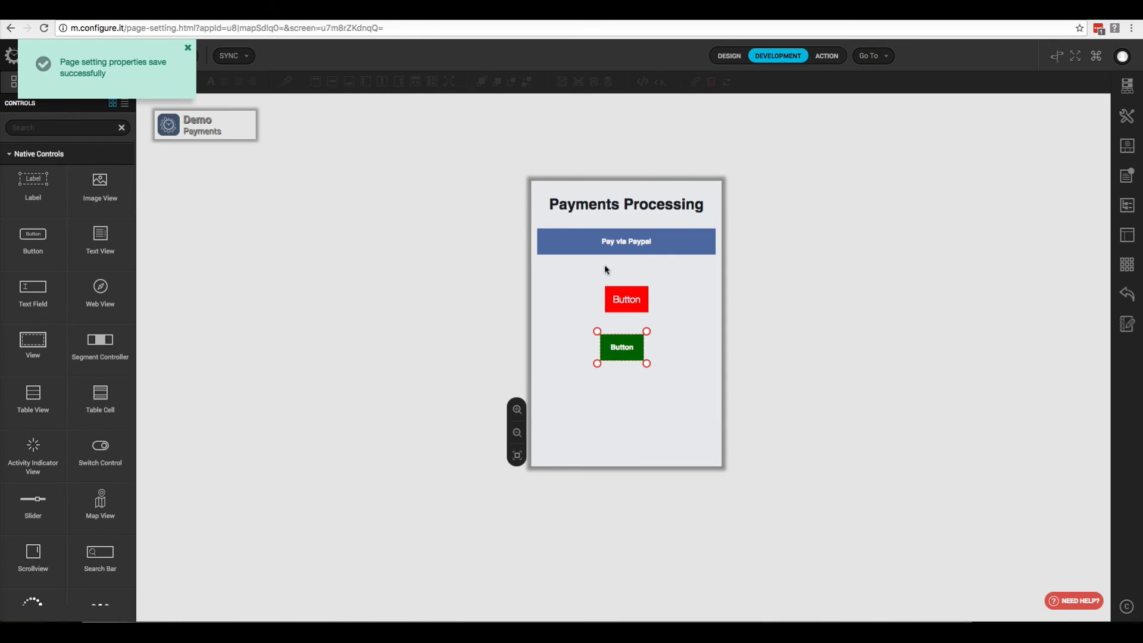